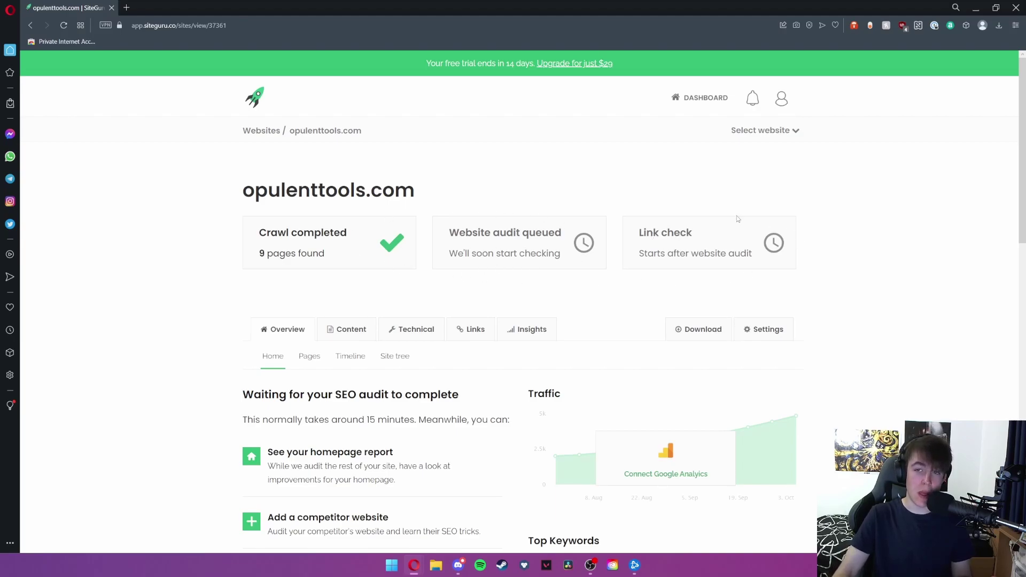
# Read the opulenttools.com overview's 15-minute audit wait notice, then open the Select website list
pyautogui.scroll(-2, 328, 315)
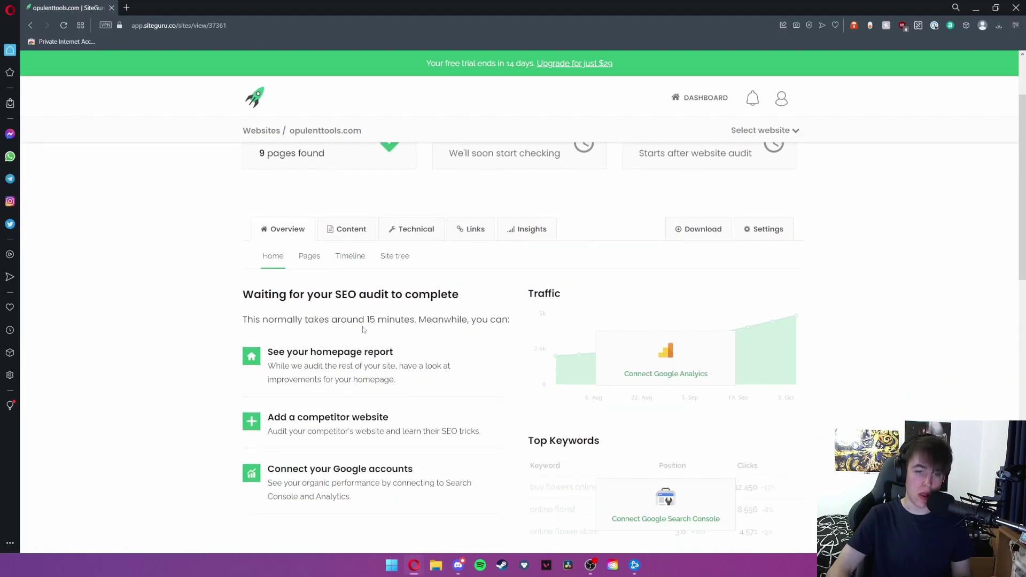
pyautogui.moveTo(367, 321); pyautogui.dragTo(420, 321)
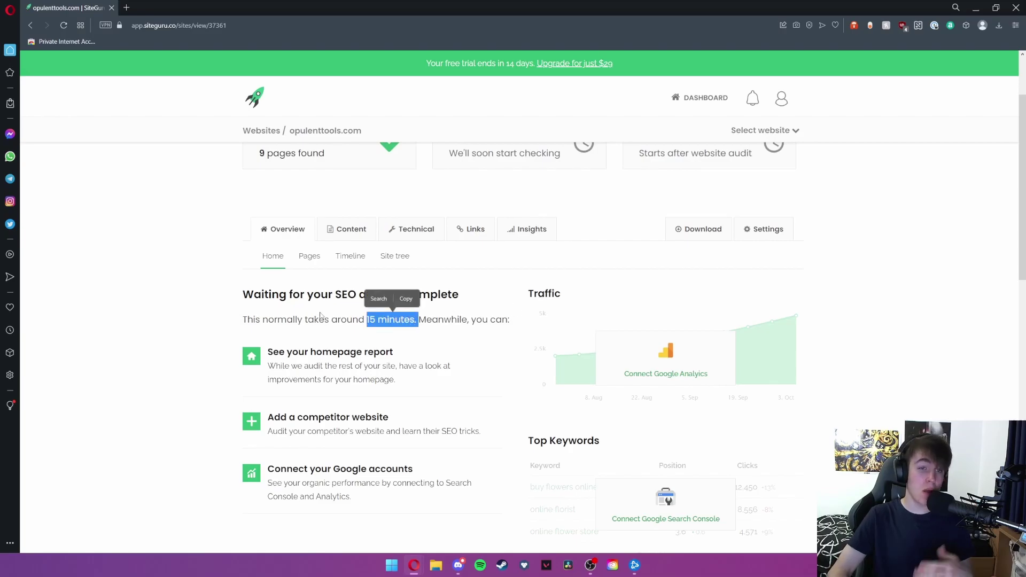
pyautogui.click(184, 298)
pyautogui.scroll(2, 184, 299)
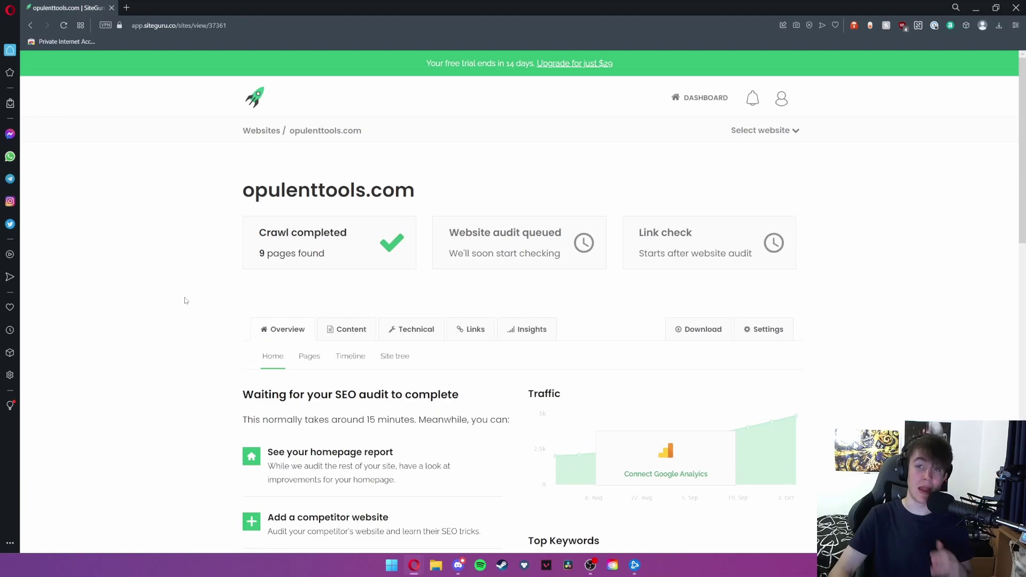
pyautogui.click(761, 130)
pyautogui.click(761, 156)
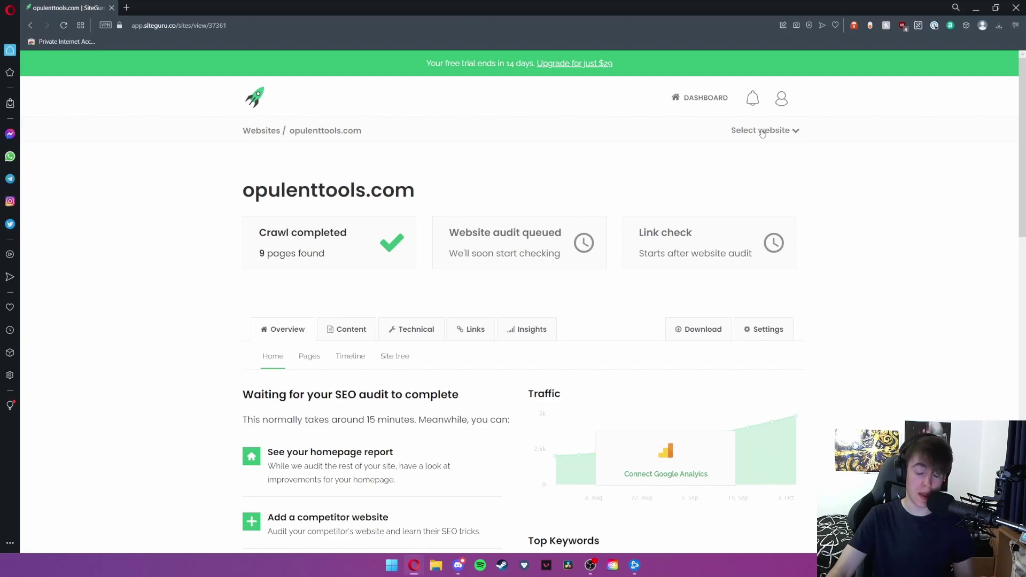
pyautogui.click(762, 133)
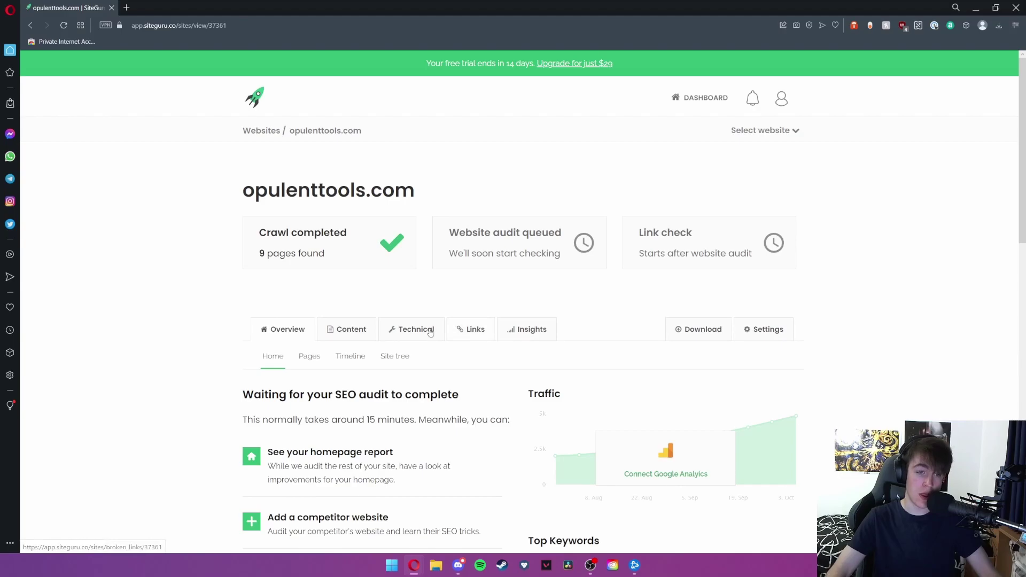
pyautogui.click(280, 331)
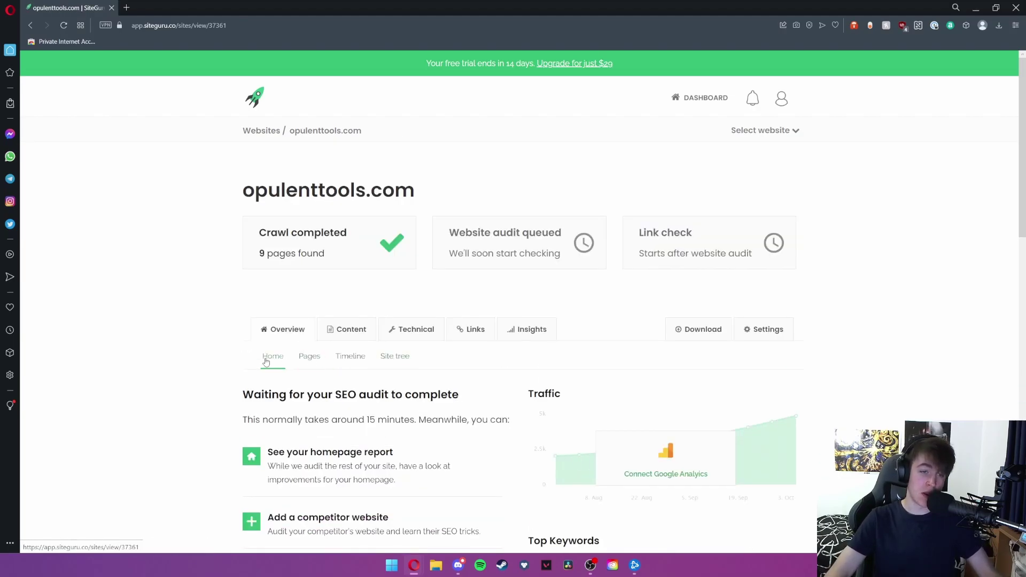
pyautogui.scroll(-3, 393, 359)
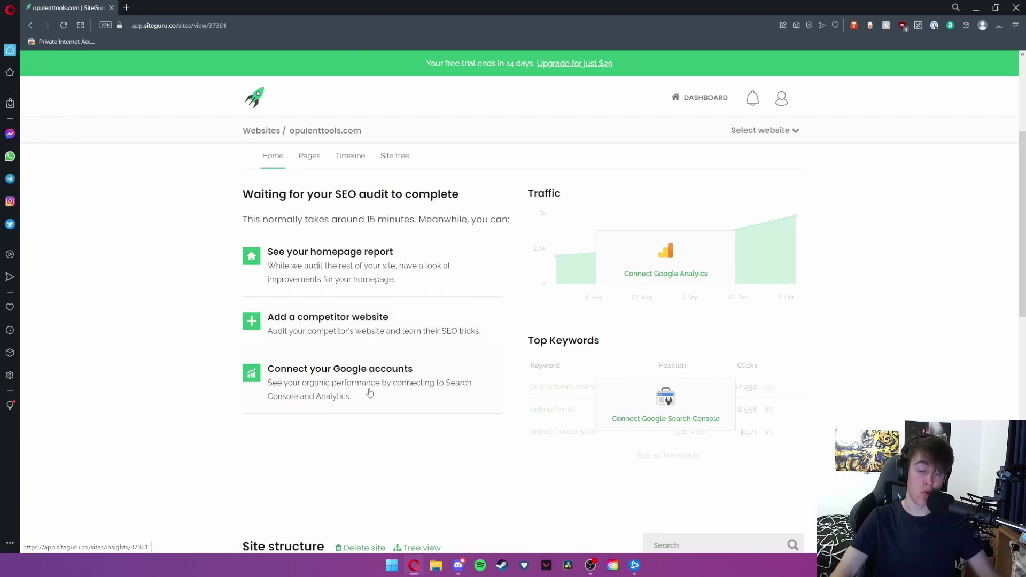
# Scroll through the opulenttools.com Site structure list to look over its URLs
pyautogui.scroll(-7, 353, 405)
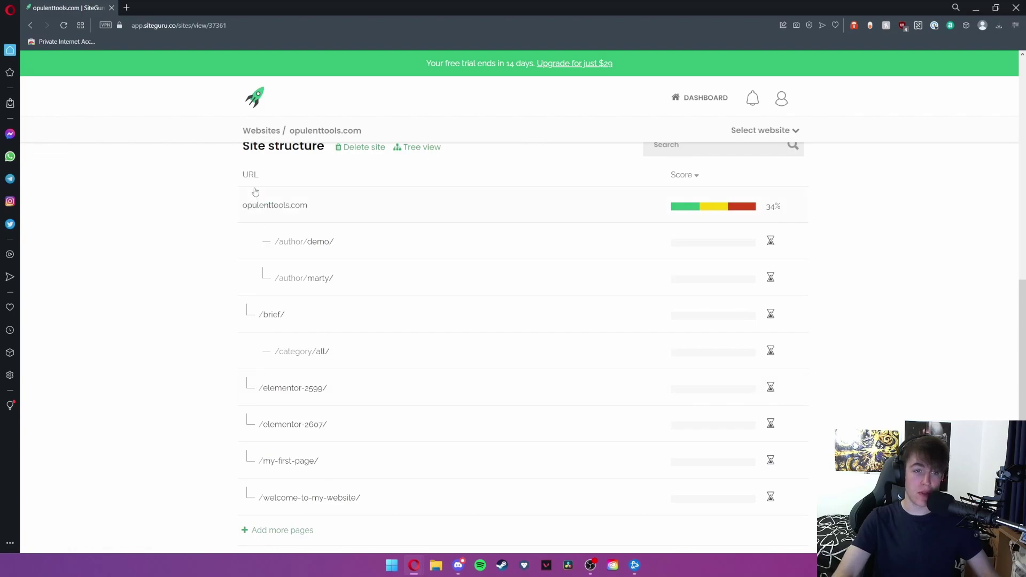
pyautogui.scroll(-4, 272, 219)
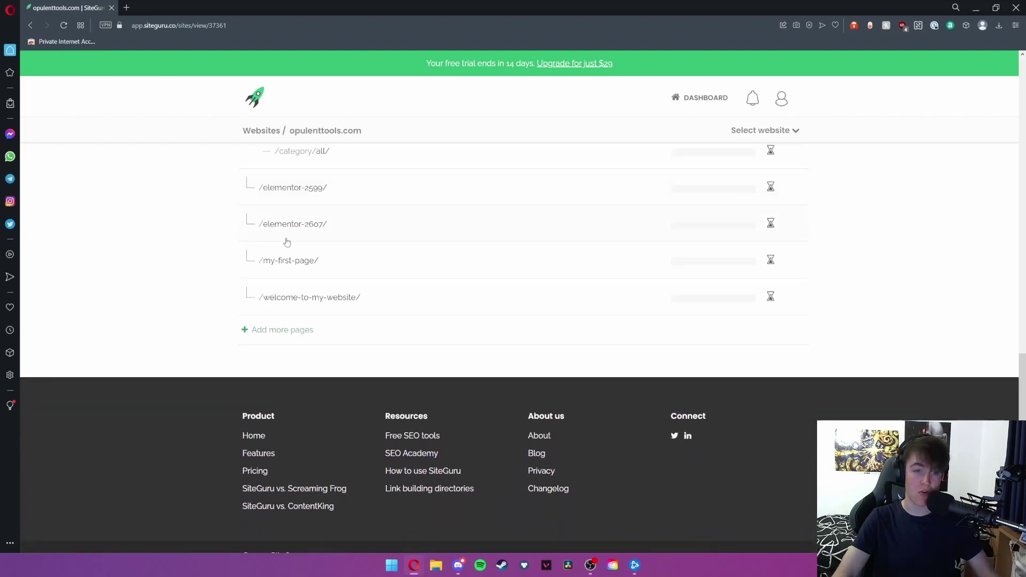
pyautogui.scroll(2, 287, 244)
pyautogui.scroll(1, 283, 442)
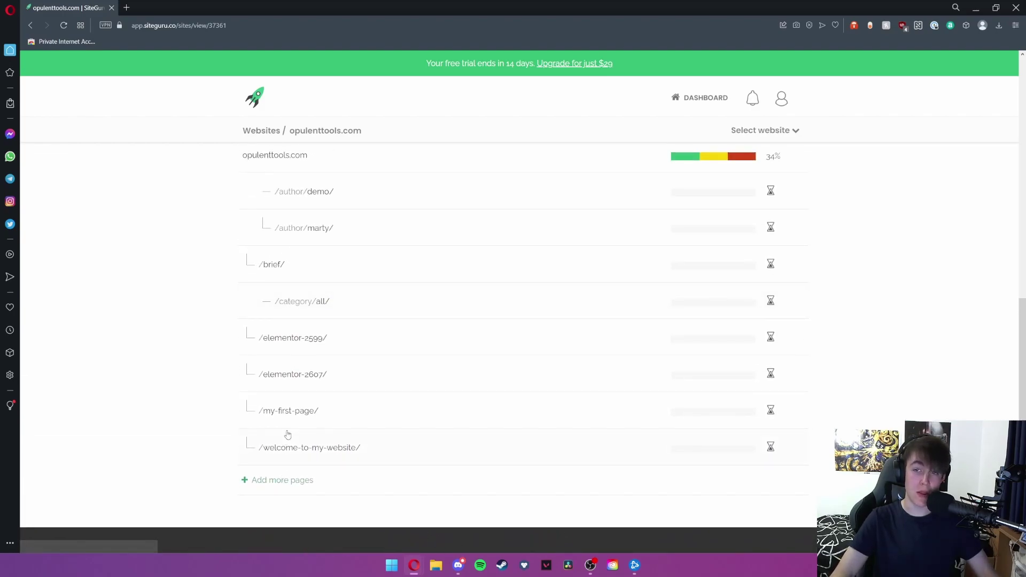
pyautogui.scroll(2, 287, 433)
pyautogui.scroll(1, 288, 434)
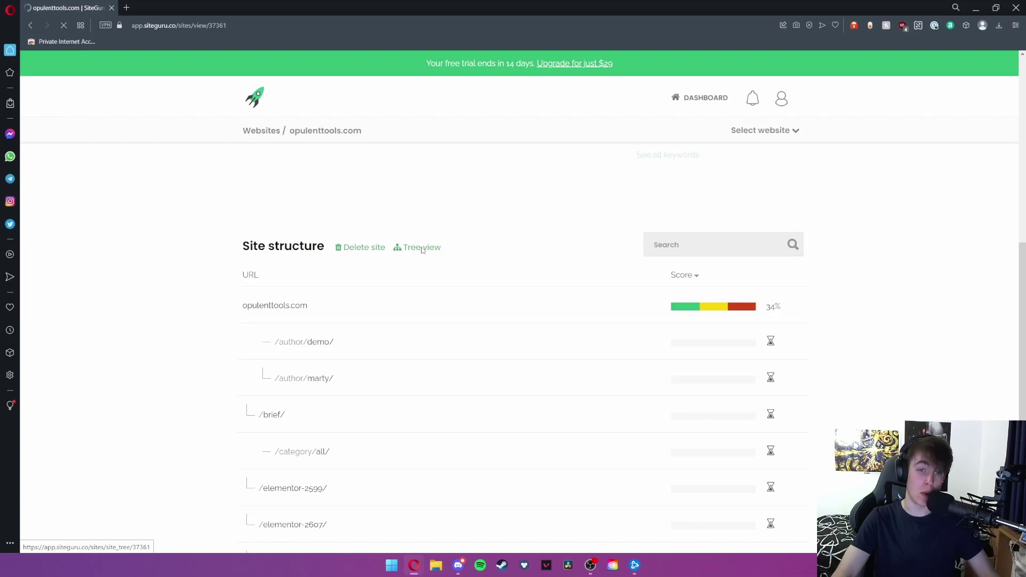
pyautogui.scroll(-2, 347, 321)
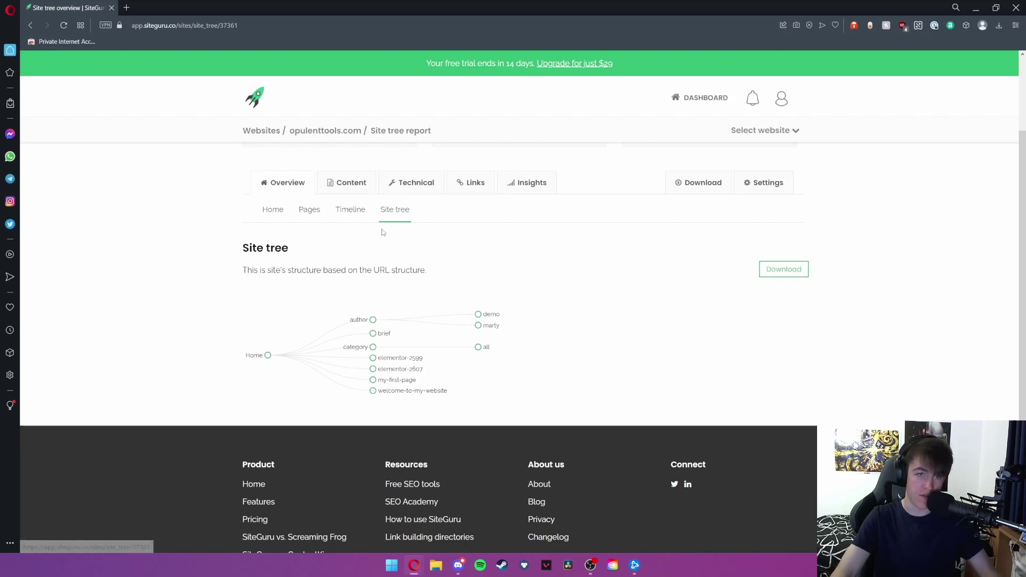
# Open the Timeline and point out the 8 Oct 2022 site-added entry and weekly check message
pyautogui.click(350, 209)
pyautogui.moveTo(270, 234); pyautogui.dragTo(432, 350)
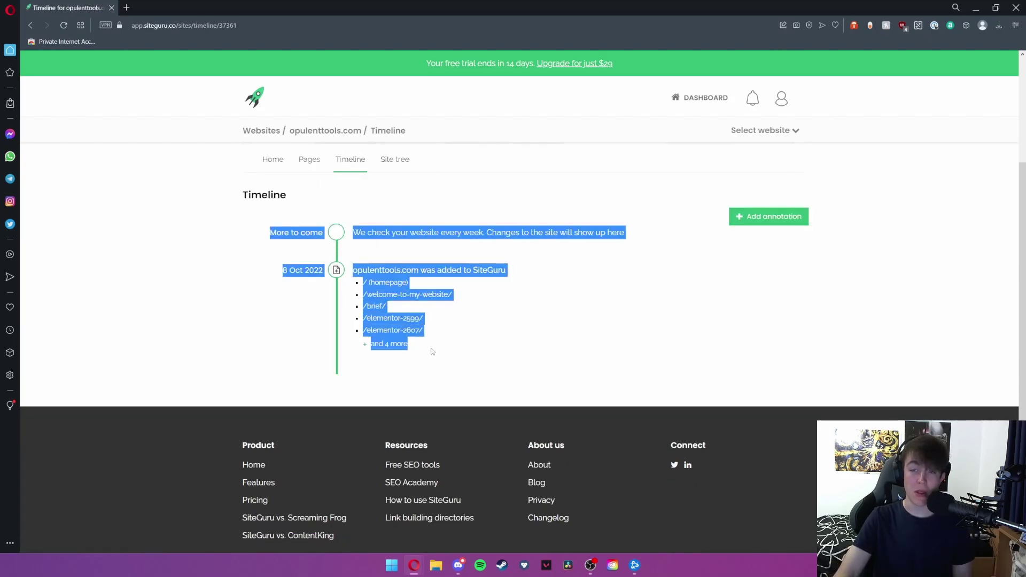
pyautogui.click(395, 291)
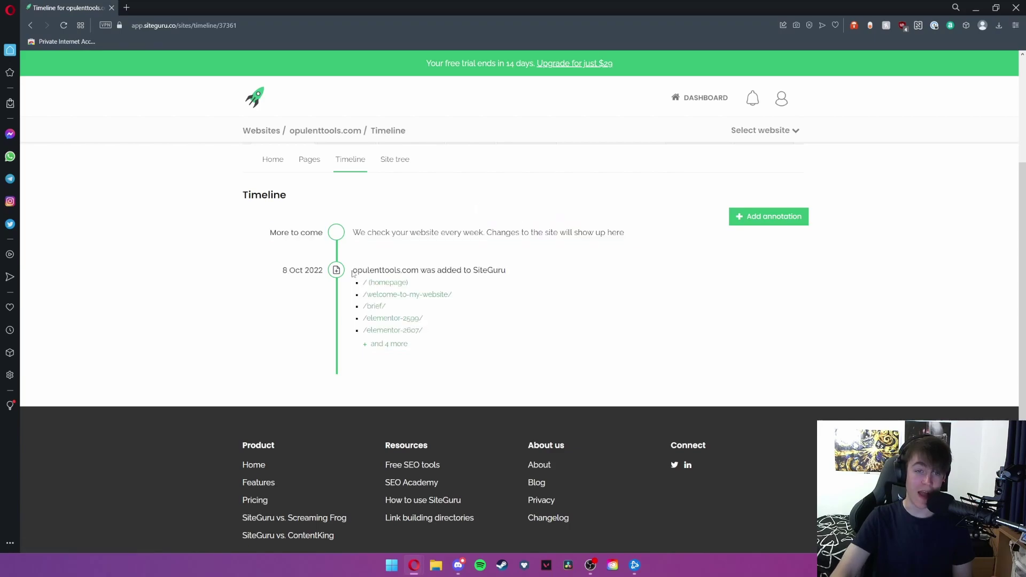
pyautogui.moveTo(354, 271); pyautogui.dragTo(518, 275)
pyautogui.moveTo(353, 233); pyautogui.dragTo(483, 233)
pyautogui.click(474, 234)
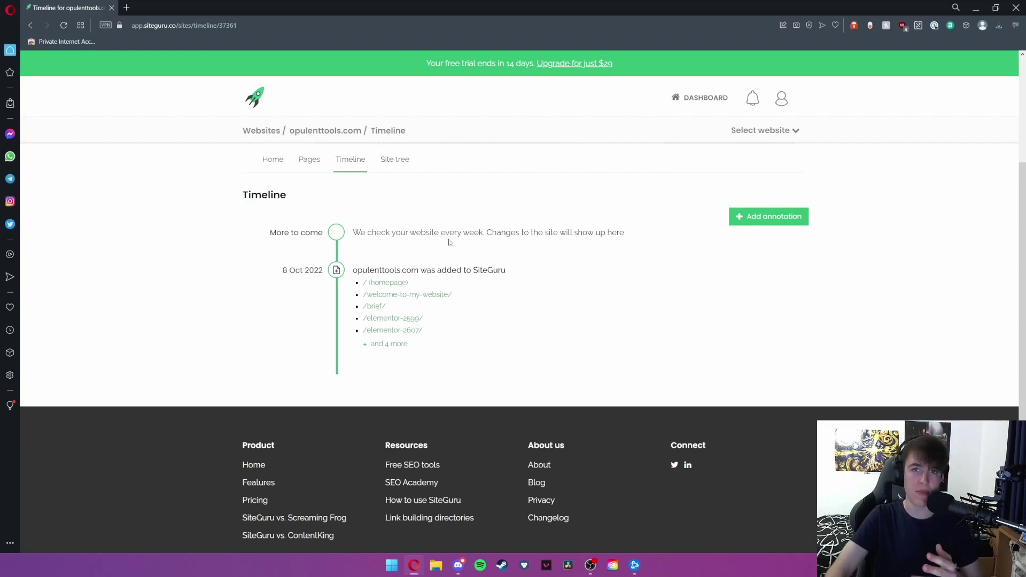
# Add an annotation, then view the Page titles report's 'Great things take some time' message
pyautogui.click(762, 223)
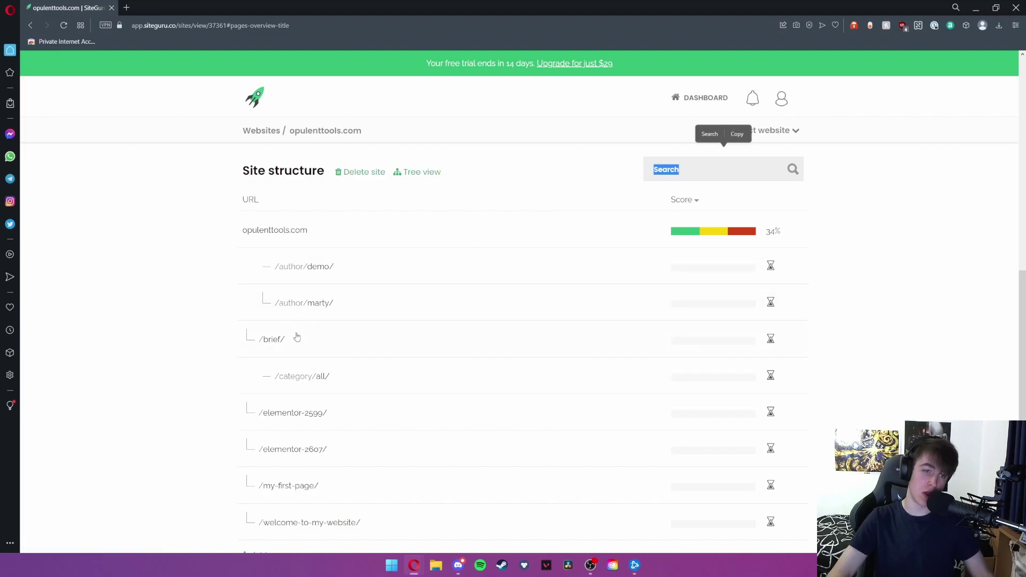
pyautogui.scroll(8, 306, 321)
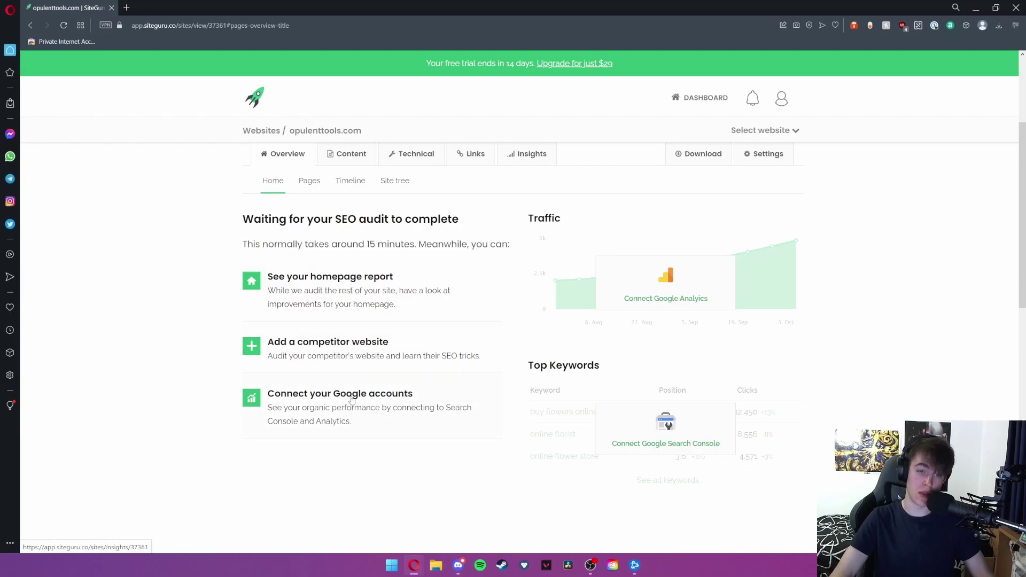
pyautogui.click(367, 384)
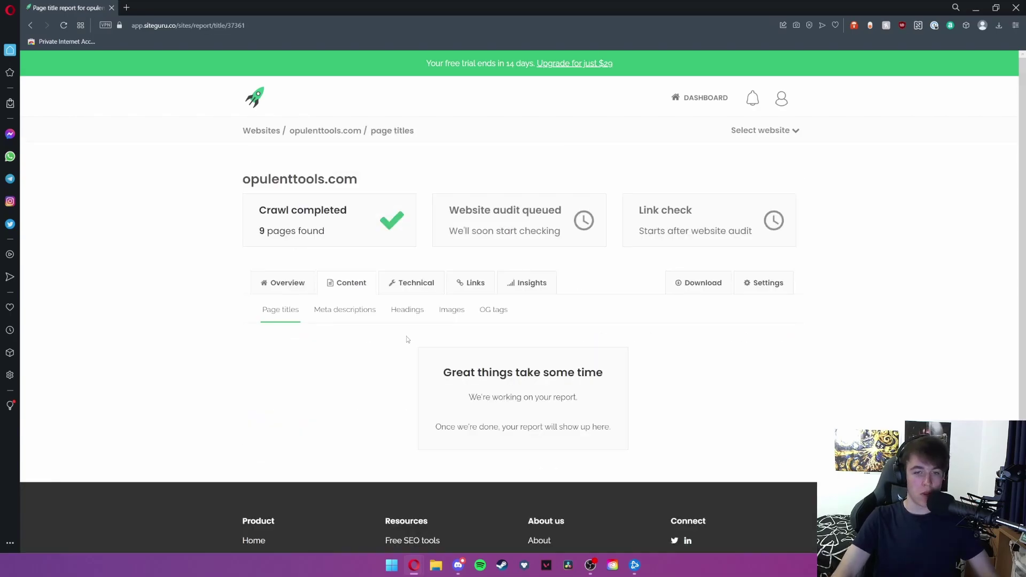
pyautogui.moveTo(446, 366); pyautogui.dragTo(603, 368)
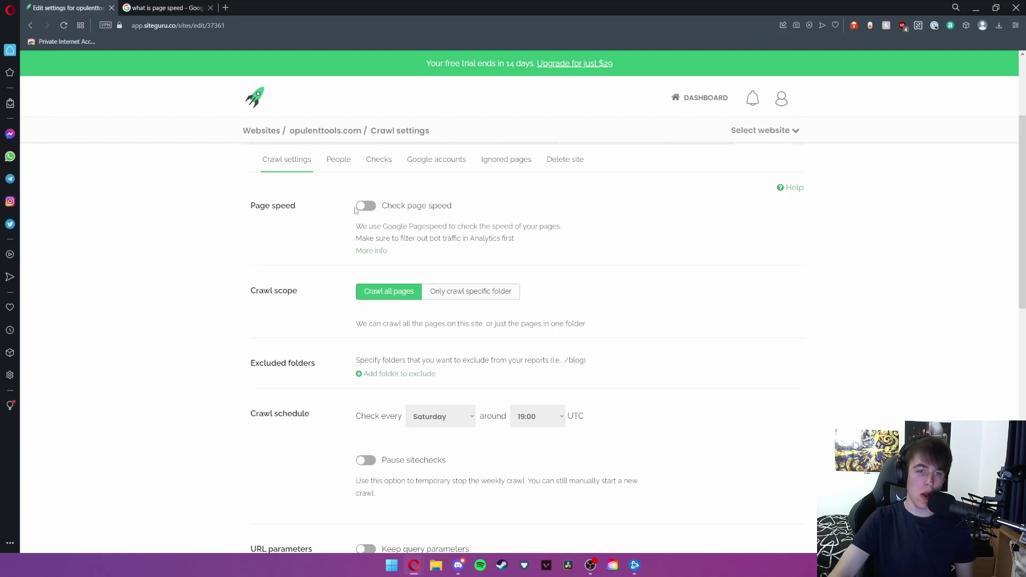
pyautogui.moveTo(388, 206); pyautogui.dragTo(461, 210)
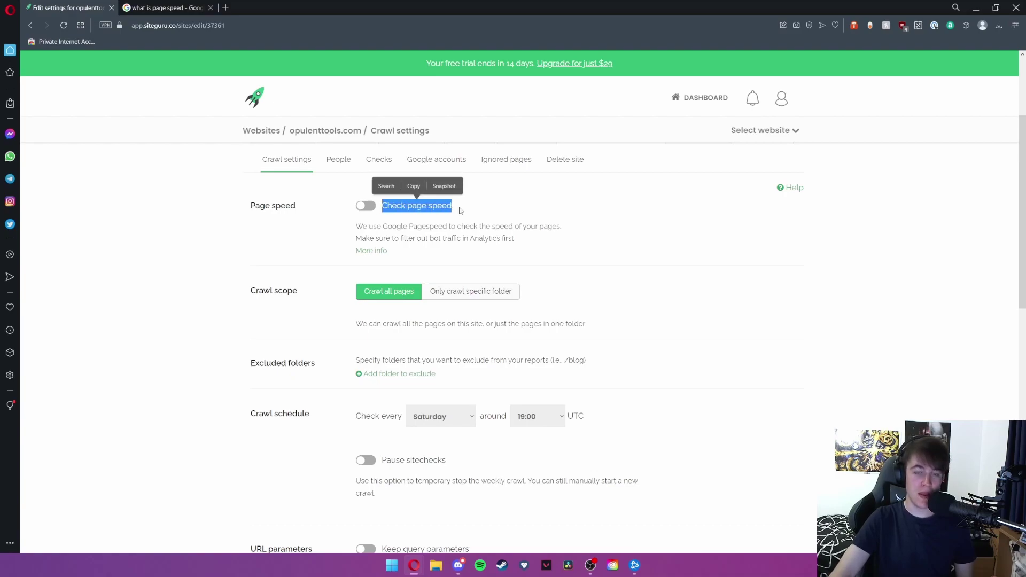
pyautogui.click(391, 207)
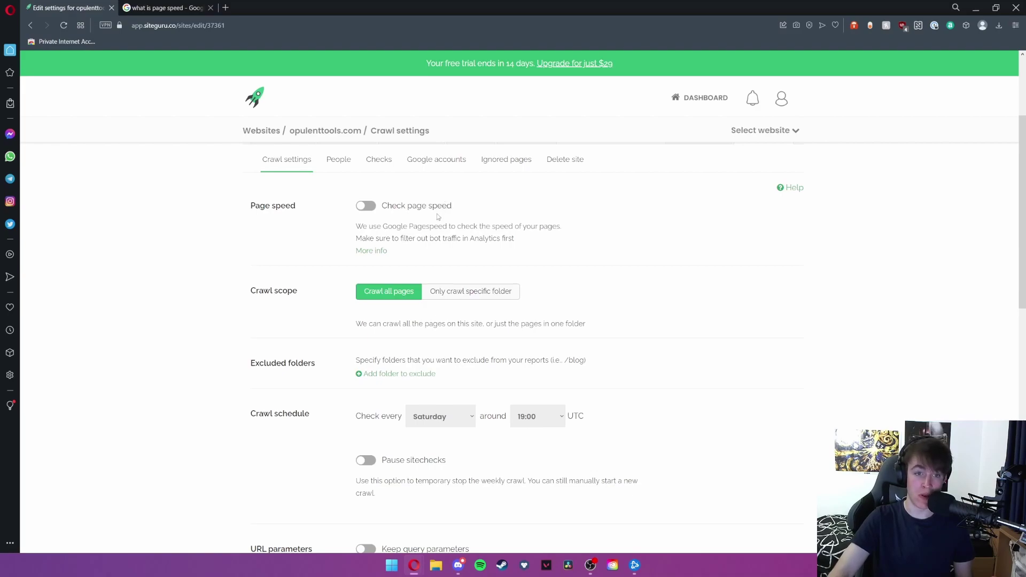
pyautogui.scroll(-2, 336, 225)
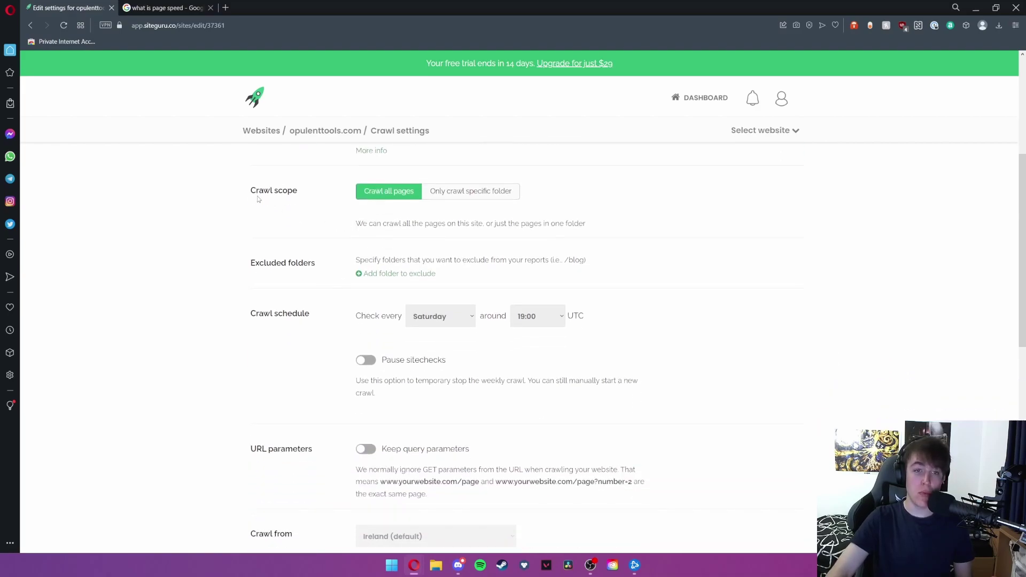
pyautogui.moveTo(352, 230); pyautogui.dragTo(405, 231)
pyautogui.click(480, 227)
pyautogui.moveTo(355, 259); pyautogui.dragTo(597, 256)
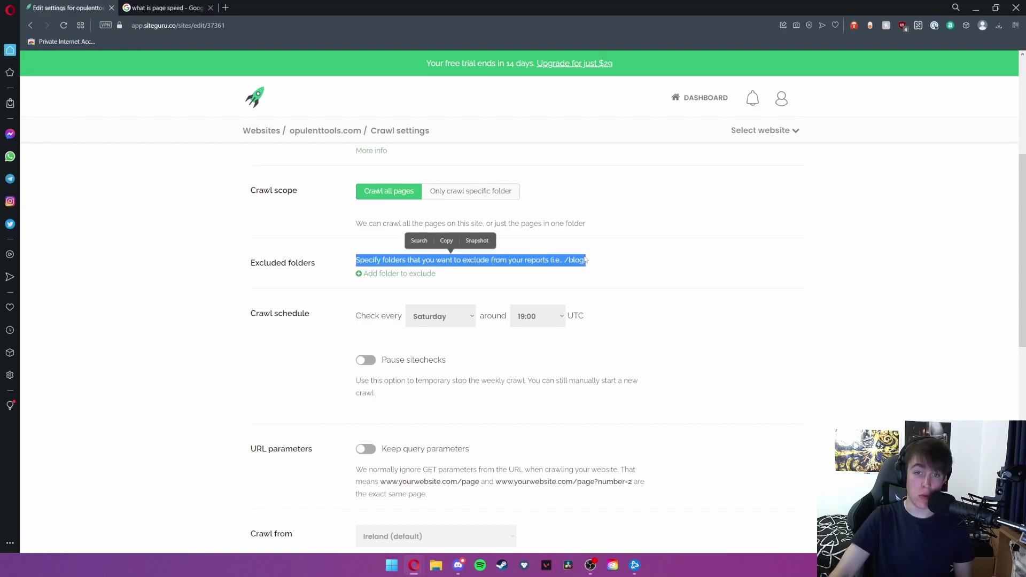
pyautogui.click(317, 216)
pyautogui.scroll(-2, 353, 214)
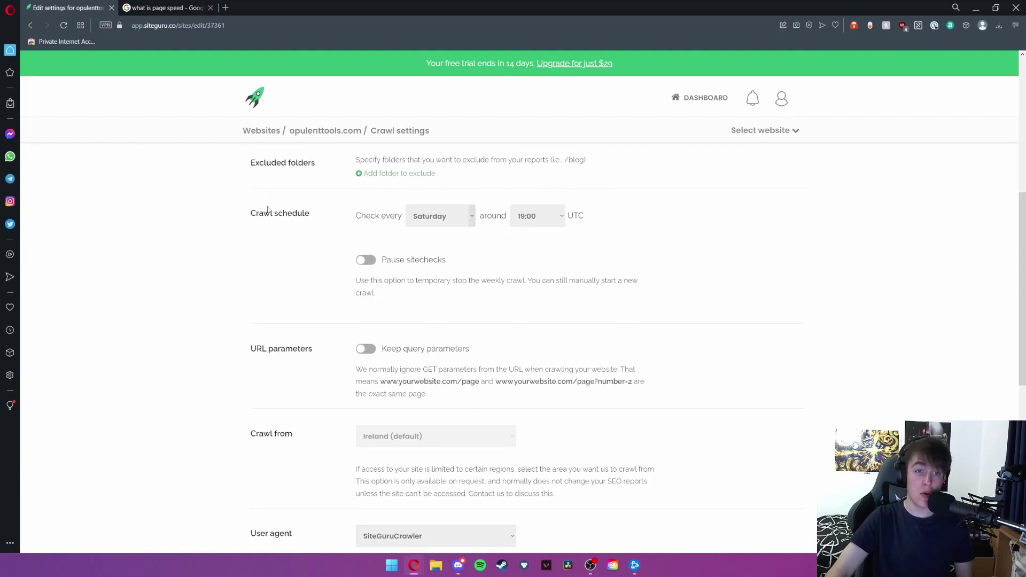
pyautogui.moveTo(255, 215); pyautogui.dragTo(313, 218)
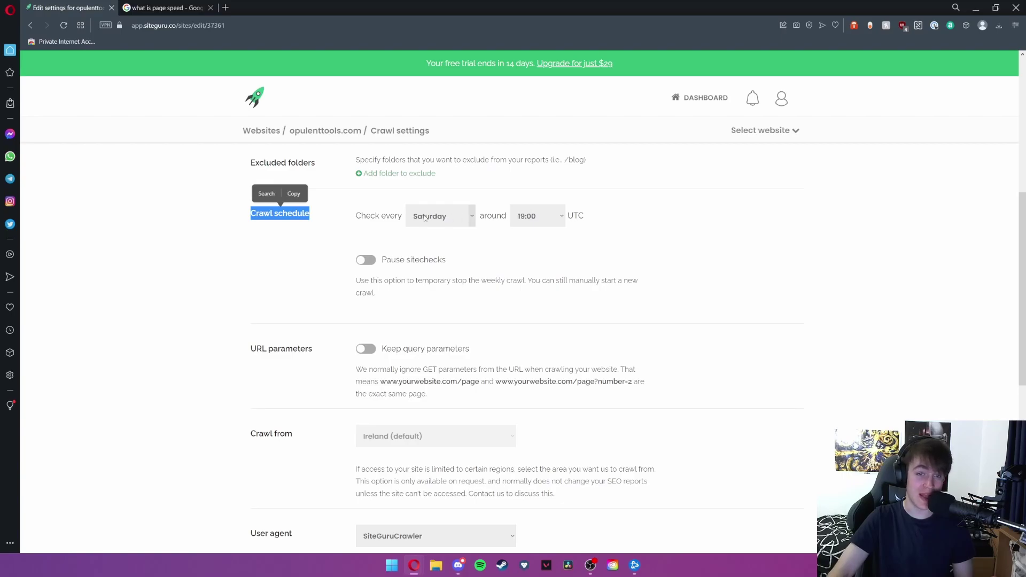
pyautogui.scroll(-3, 273, 206)
pyautogui.moveTo(249, 204); pyautogui.dragTo(379, 222)
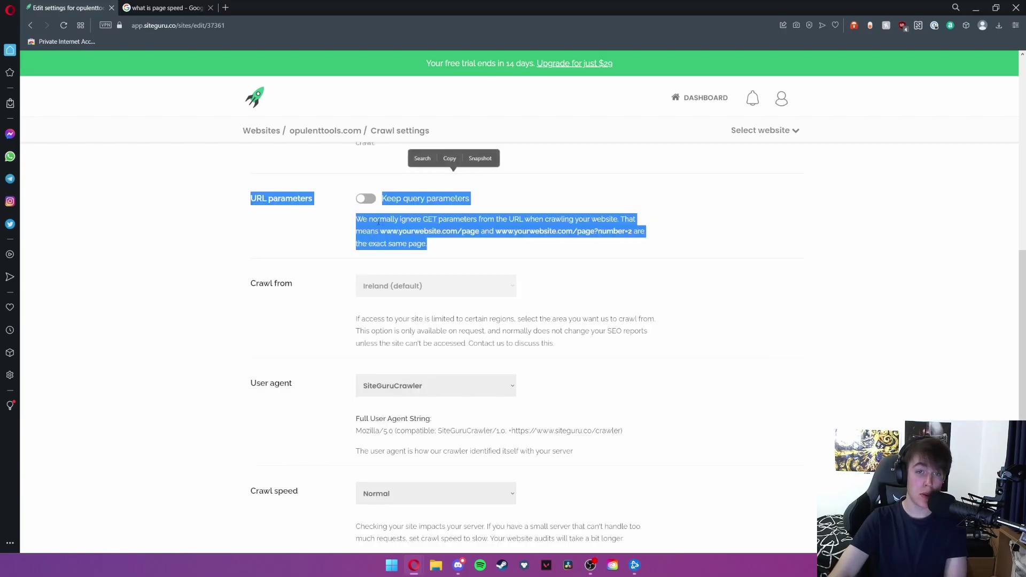
pyautogui.click(453, 249)
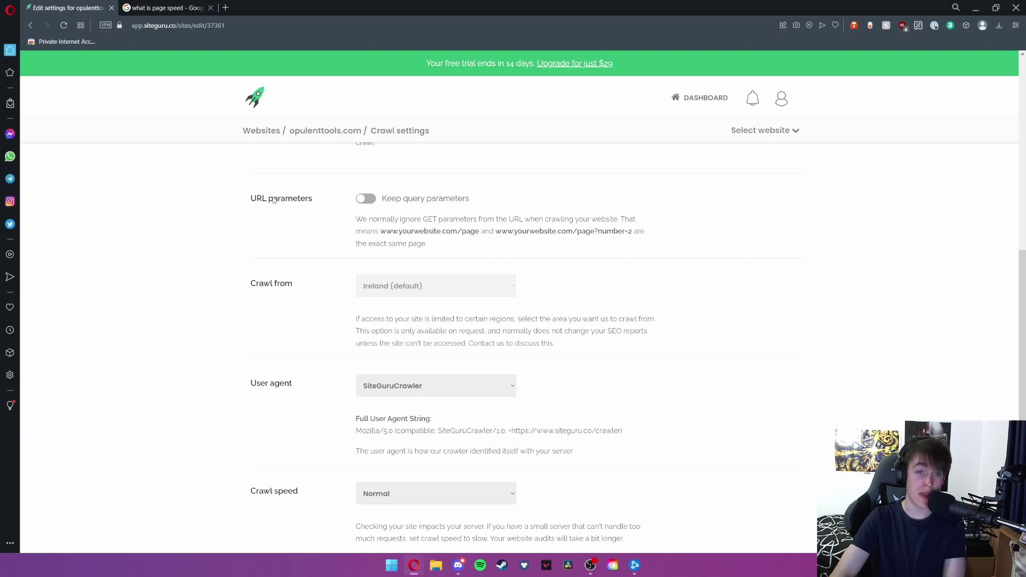
pyautogui.moveTo(382, 230); pyautogui.dragTo(636, 231)
pyautogui.click(508, 234)
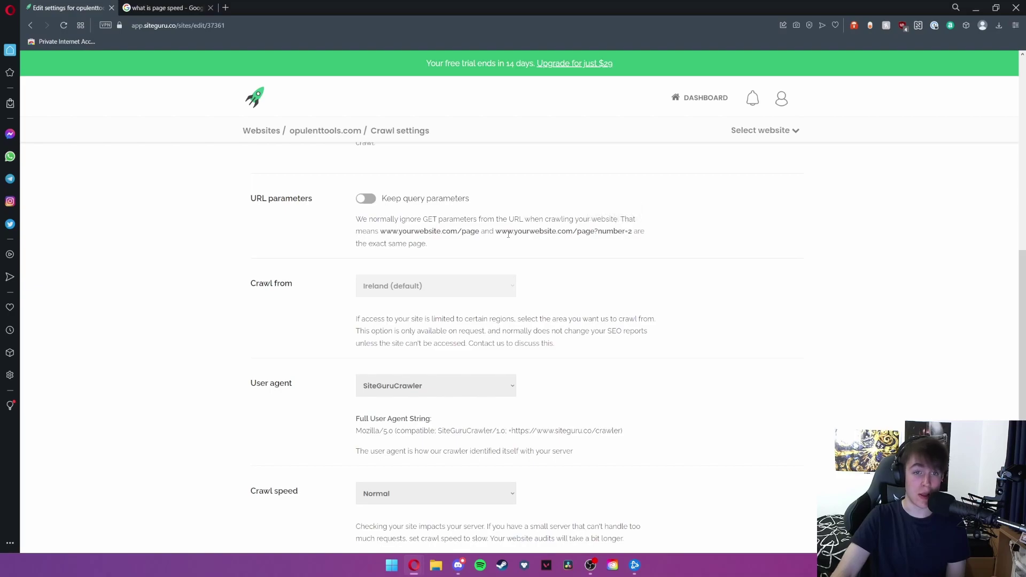
# Keep the user agent as SiteGuruCrawler and crawl speed as Normal, then save the crawl settings
pyautogui.scroll(-1, 459, 232)
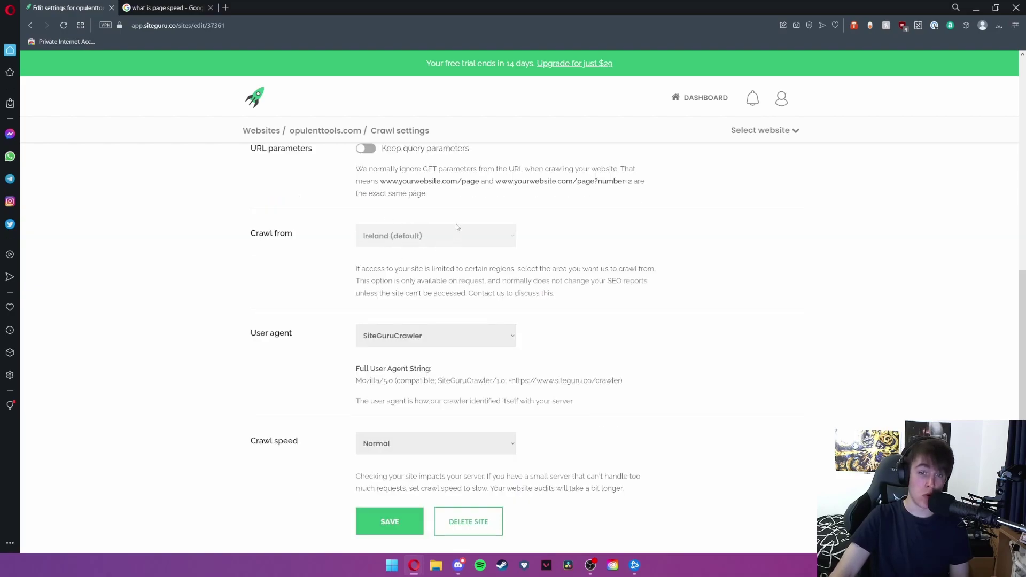
pyautogui.scroll(-1, 376, 251)
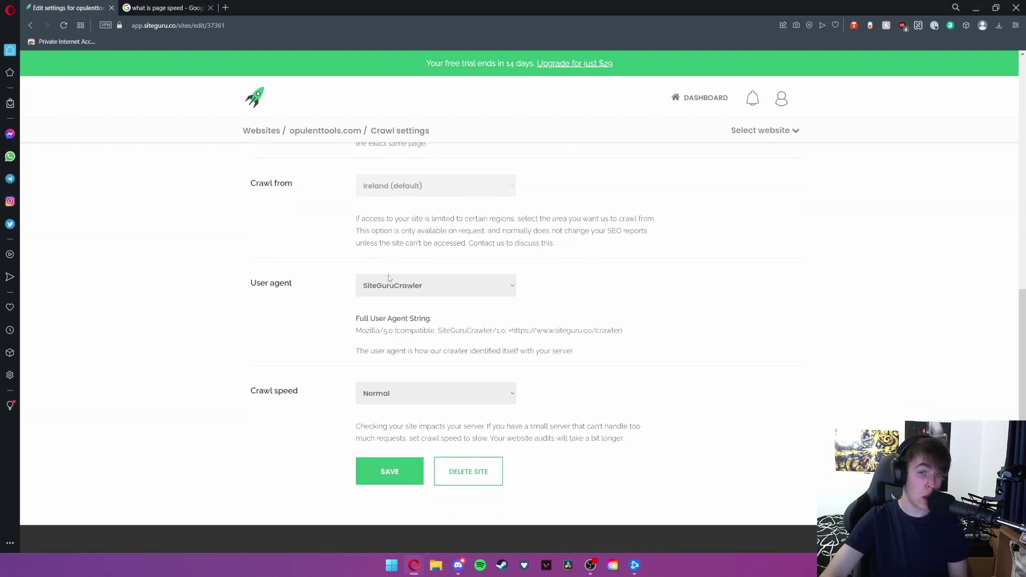
pyautogui.click(390, 289)
pyautogui.press('Down')
pyautogui.press('Down')
pyautogui.press('Down')
pyautogui.press('Down')
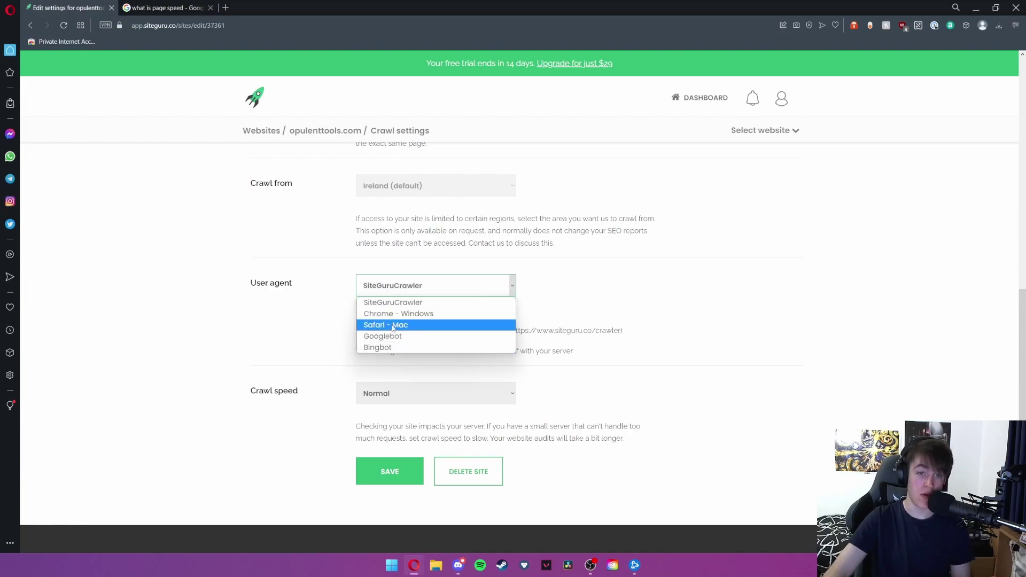
pyautogui.press('Up')
pyautogui.press('Up')
pyautogui.press('Up')
pyautogui.press('Up')
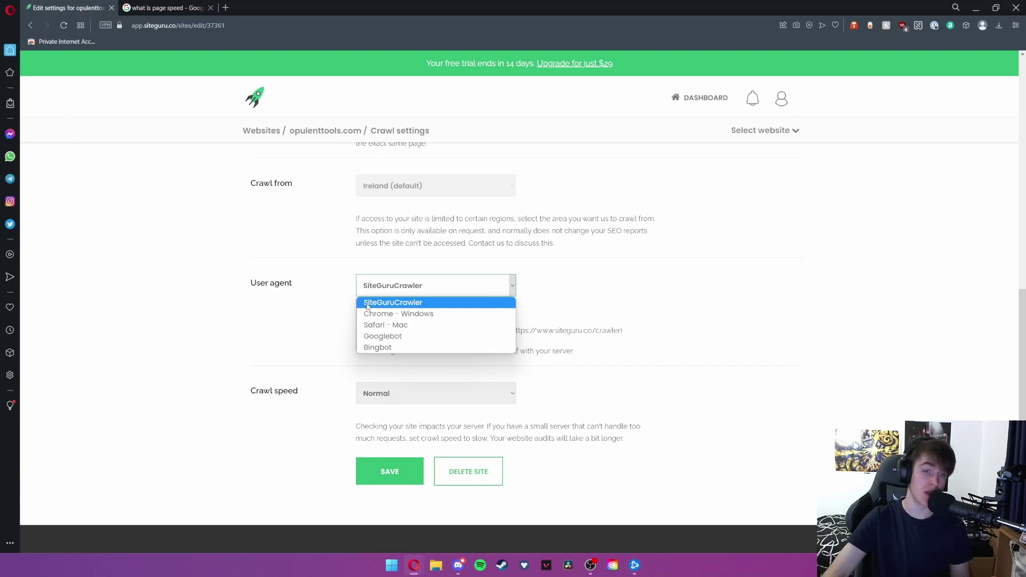
pyautogui.click(390, 303)
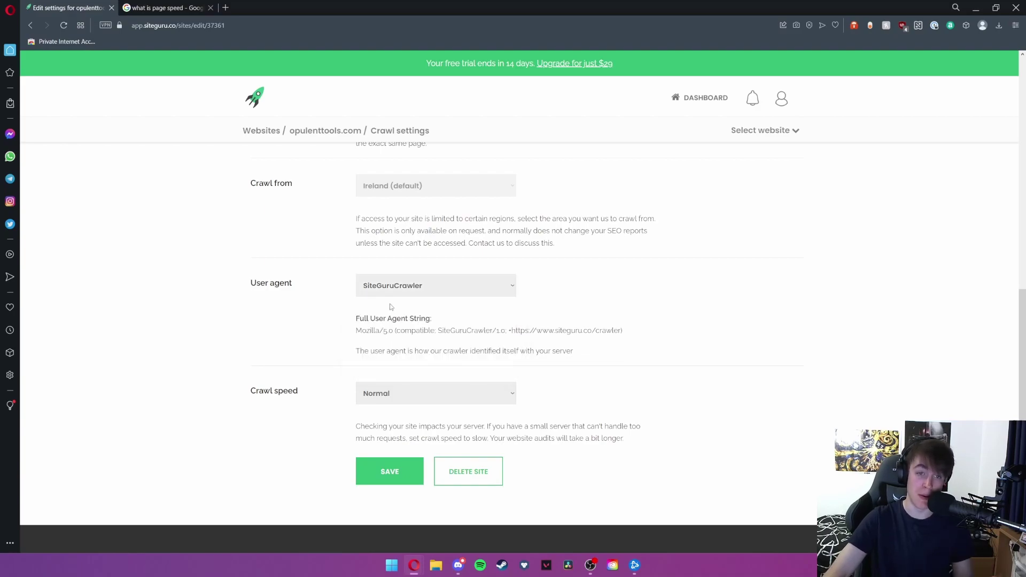
pyautogui.scroll(-2, 374, 305)
pyautogui.click(383, 297)
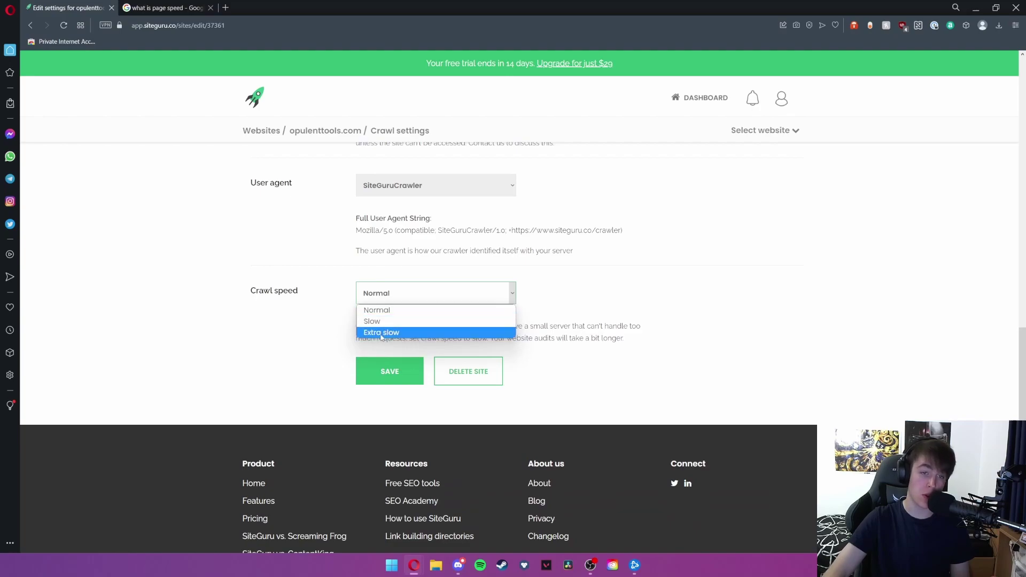
pyautogui.click(316, 329)
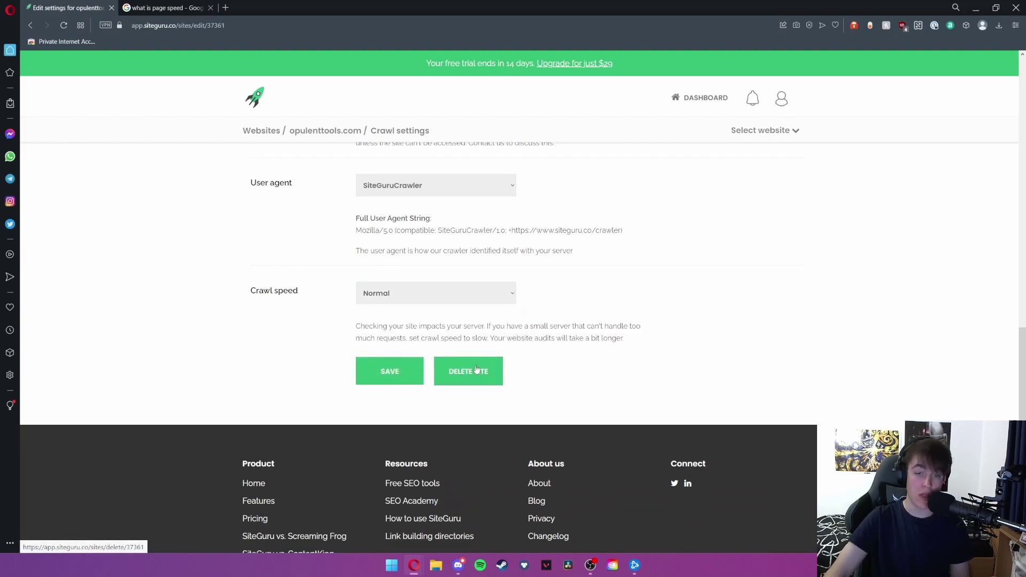
pyautogui.click(396, 370)
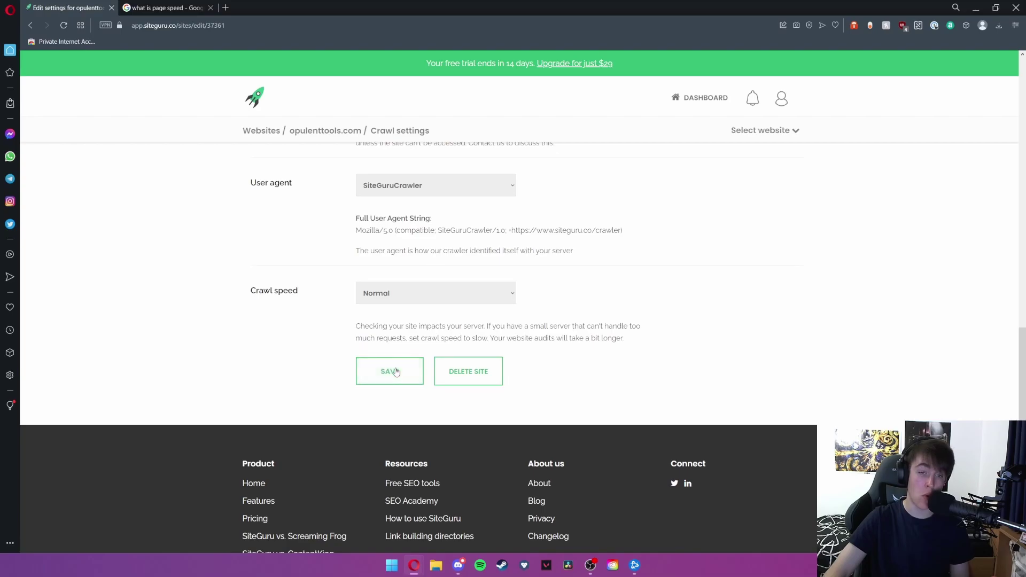
pyautogui.click(337, 311)
pyautogui.scroll(-1, 321, 321)
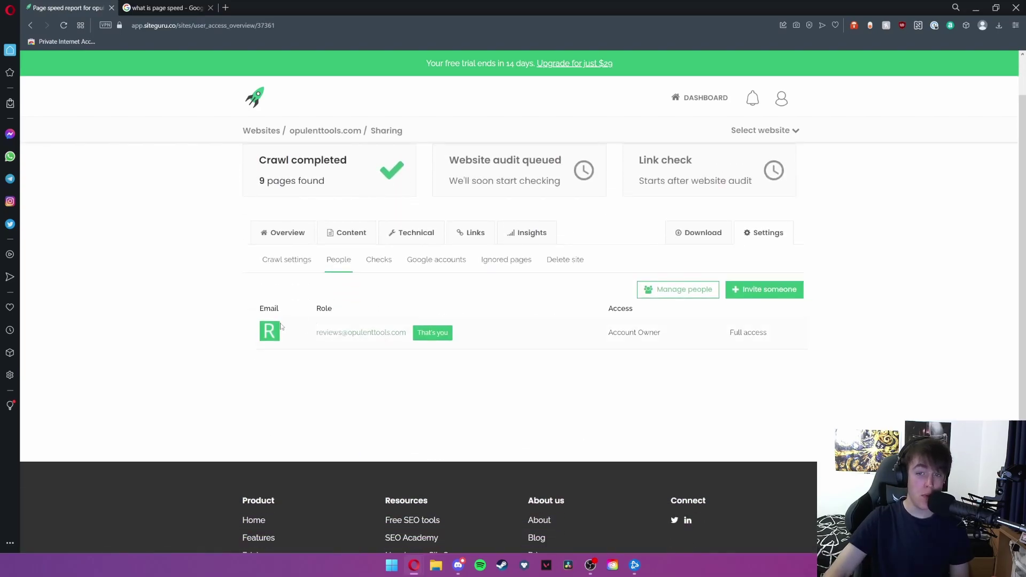
pyautogui.moveTo(790, 336); pyautogui.dragTo(271, 335)
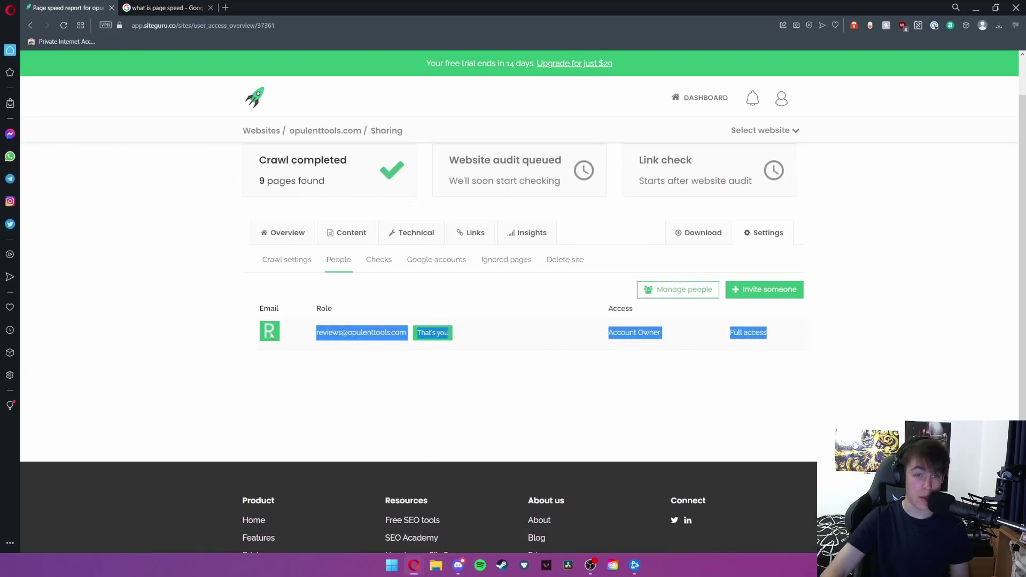
pyautogui.click(323, 335)
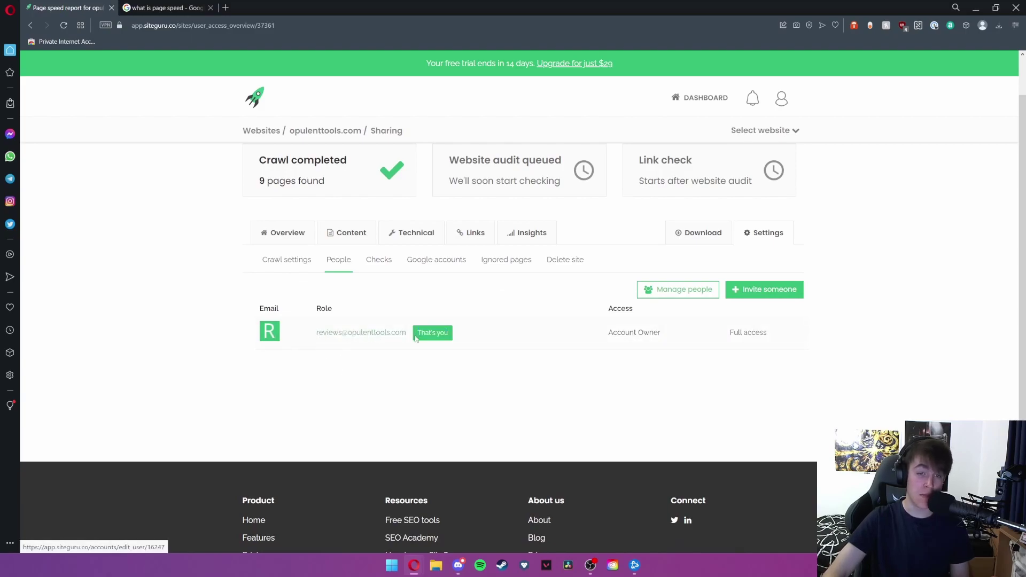
pyautogui.moveTo(606, 335); pyautogui.dragTo(673, 339)
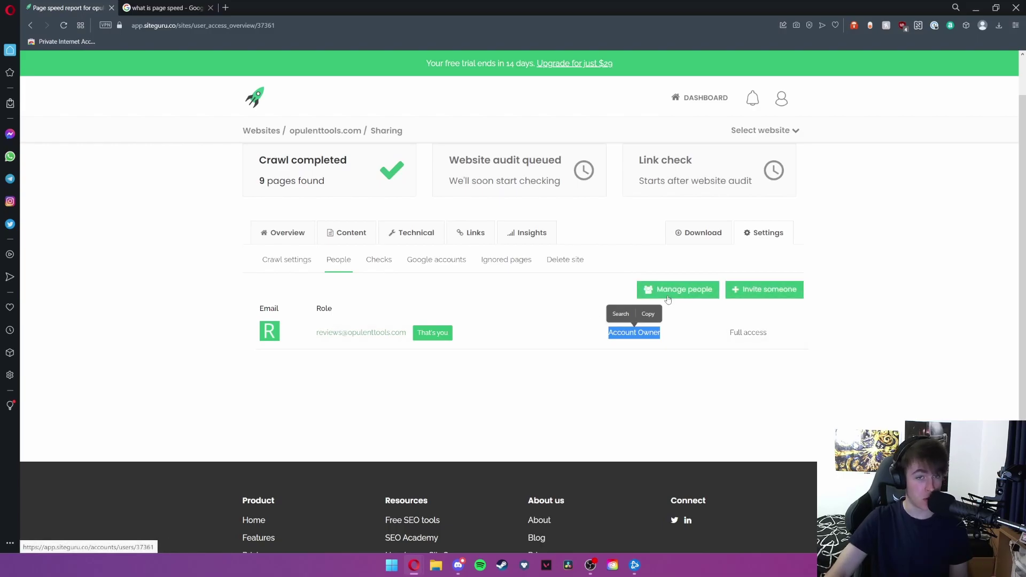
# Open the site's Checks settings and scroll through the list of checks
pyautogui.click(379, 259)
pyautogui.scroll(-13, 298, 266)
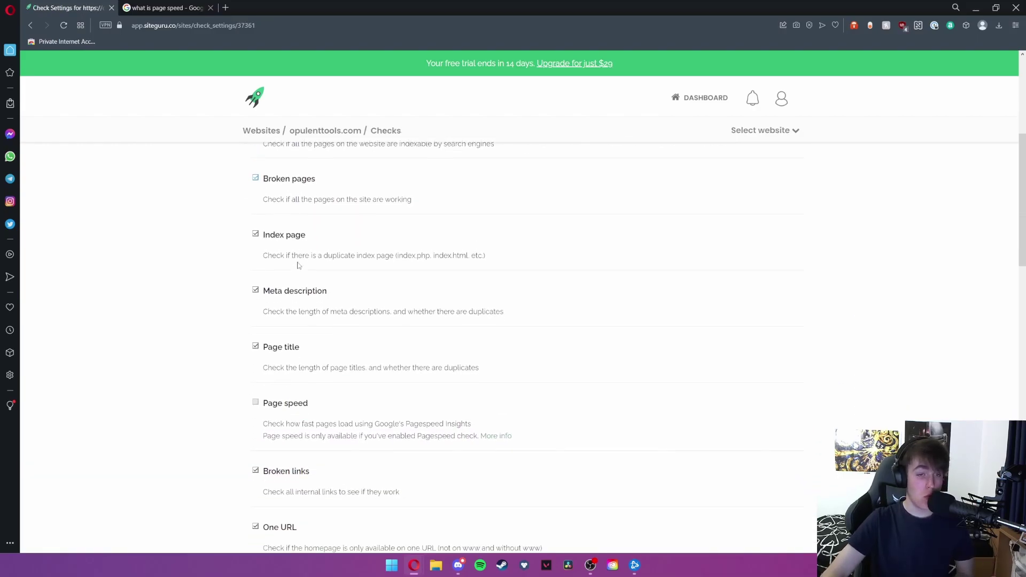
pyautogui.scroll(-9, 298, 265)
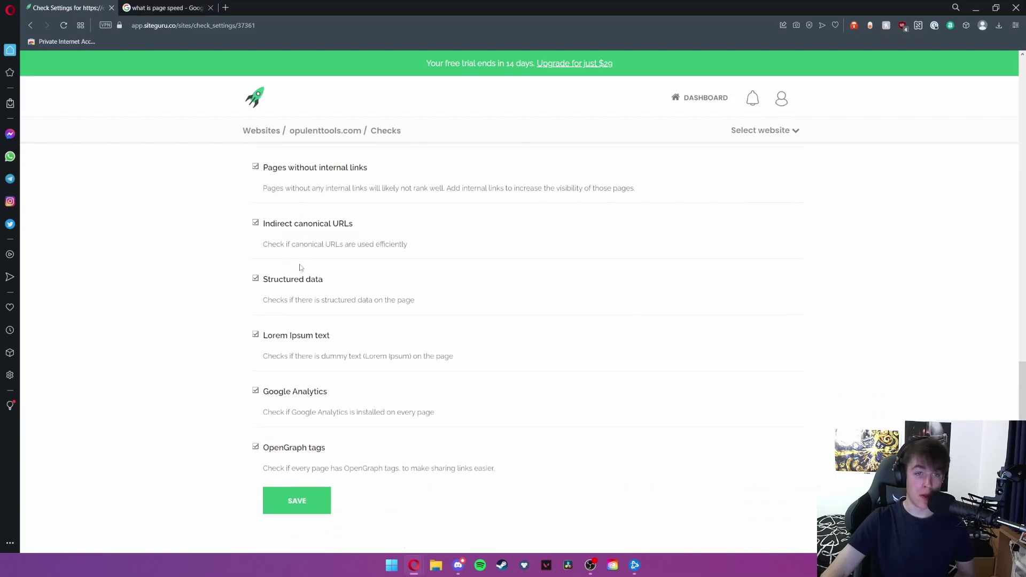
pyautogui.scroll(1, 303, 269)
pyautogui.scroll(15, 303, 269)
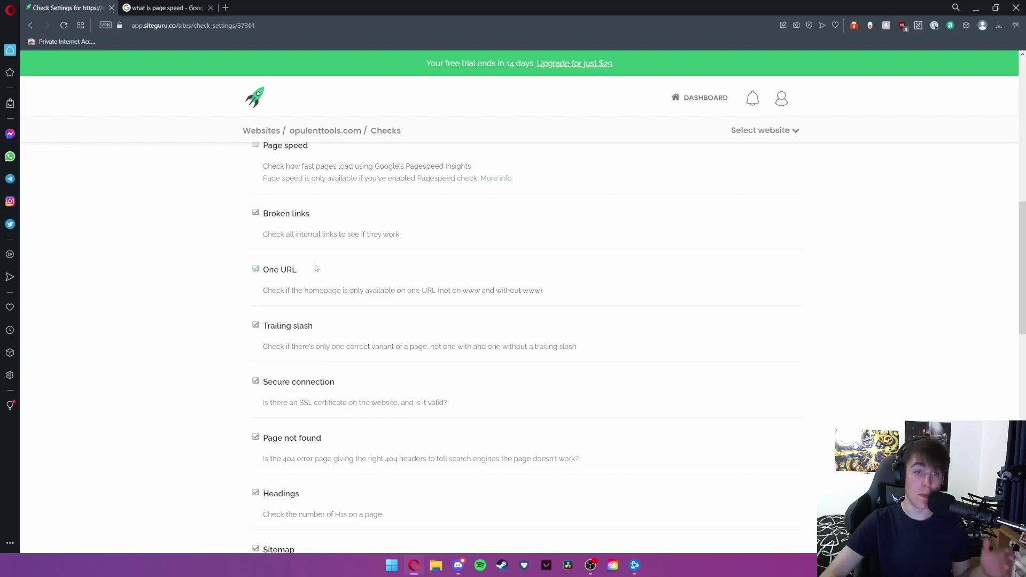
pyautogui.scroll(5, 309, 267)
pyautogui.scroll(3, 297, 266)
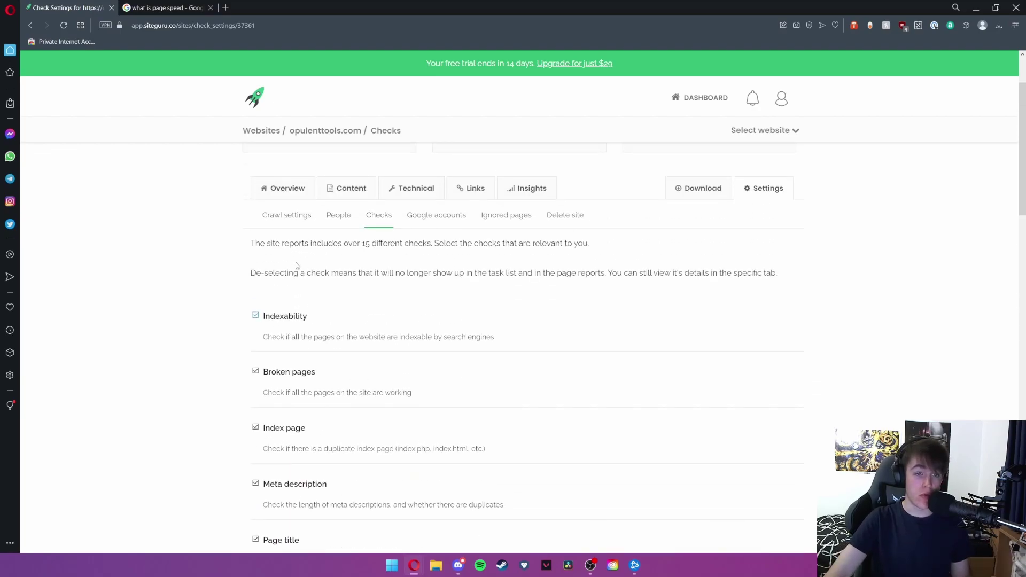
pyautogui.scroll(-1, 278, 269)
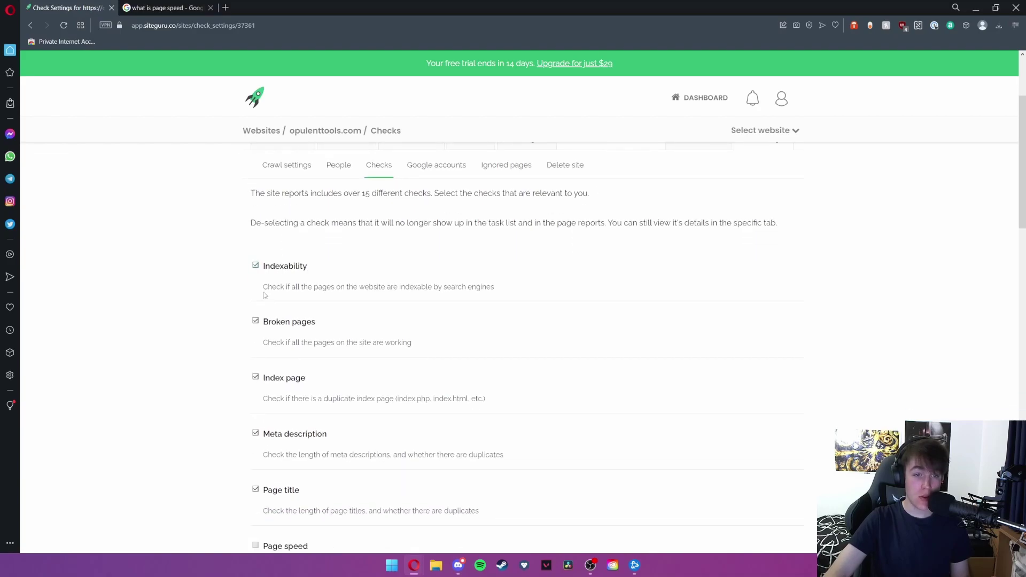
# Highlight the Indexability and Broken pages check descriptions
pyautogui.moveTo(264, 288); pyautogui.dragTo(494, 289)
pyautogui.click(474, 288)
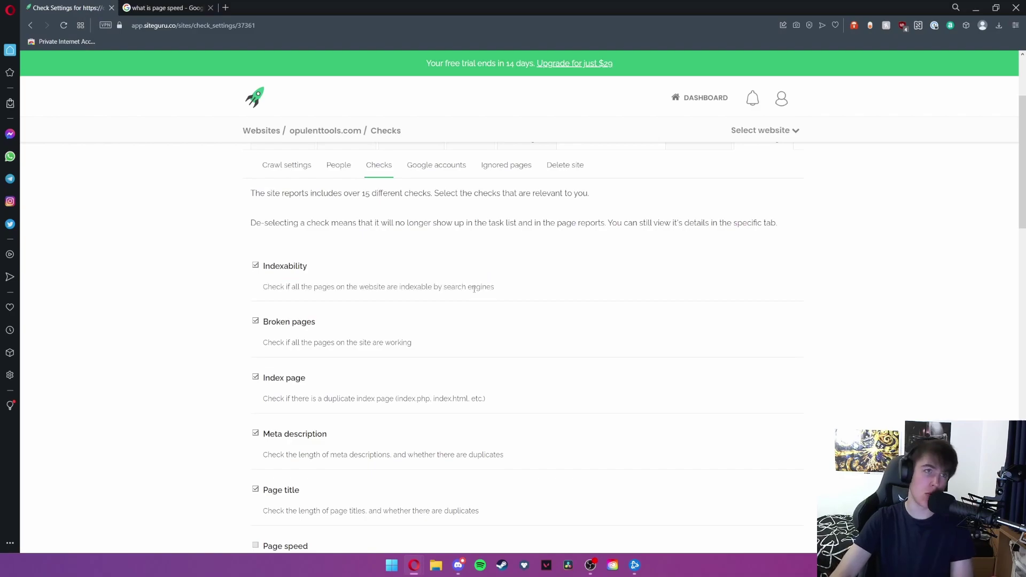
pyautogui.moveTo(377, 288); pyautogui.dragTo(486, 287)
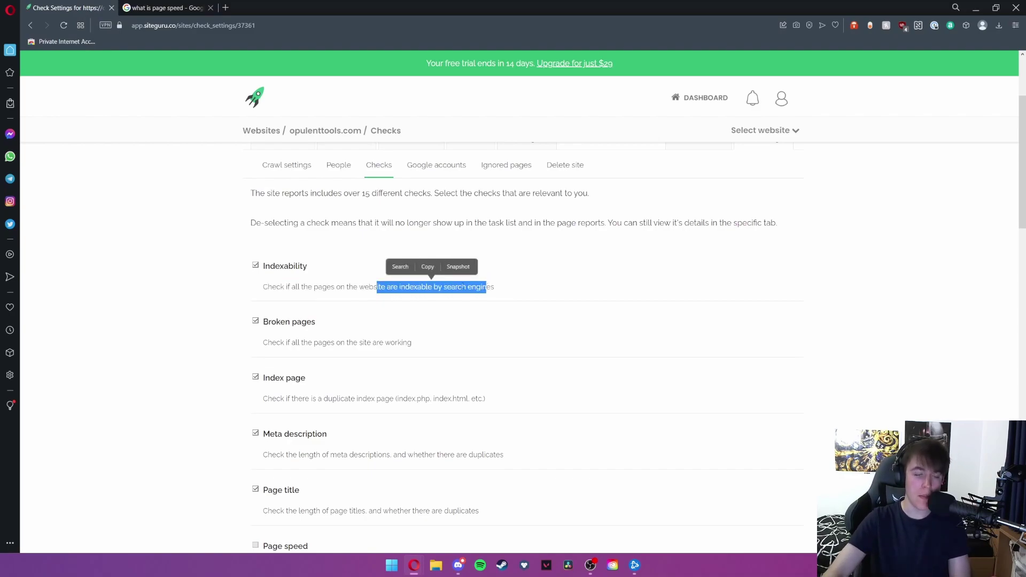
pyautogui.moveTo(262, 345); pyautogui.dragTo(438, 343)
pyautogui.scroll(-2, 437, 343)
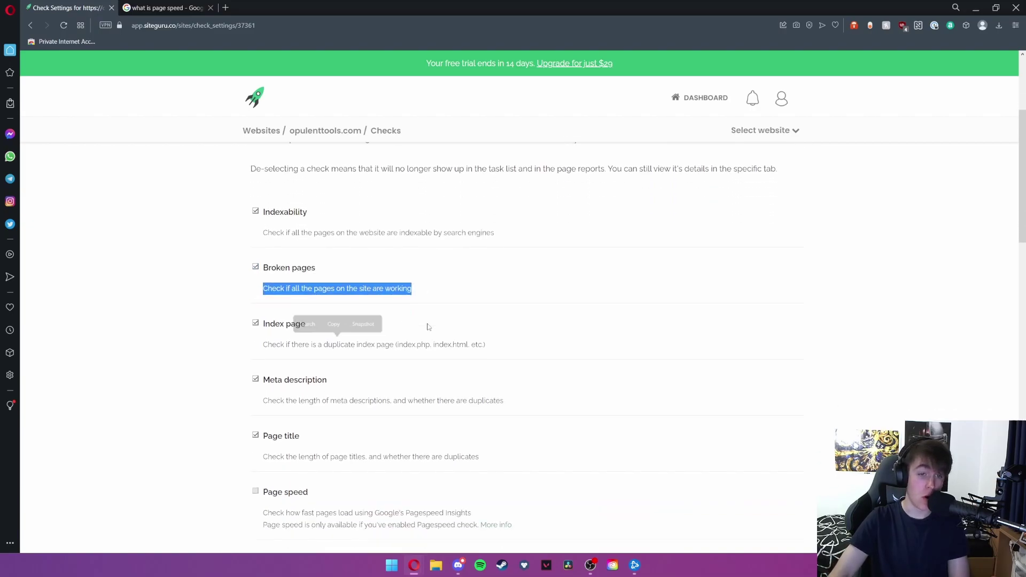
pyautogui.moveTo(261, 298); pyautogui.dragTo(389, 300)
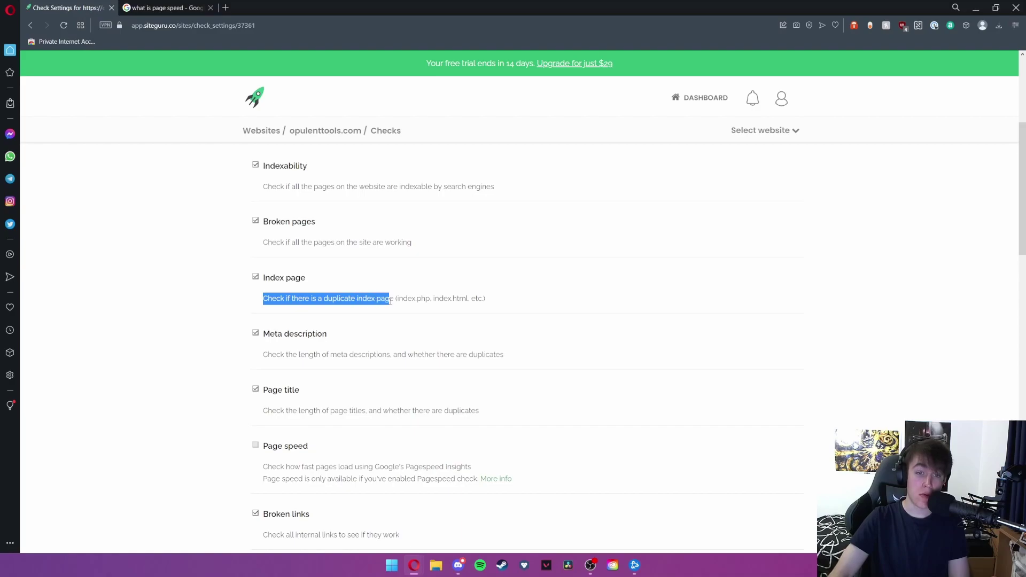
# Highlight the Meta description, Page title, Page speed and Broken links check descriptions
pyautogui.scroll(-1, 345, 324)
pyautogui.moveTo(262, 304); pyautogui.dragTo(404, 304)
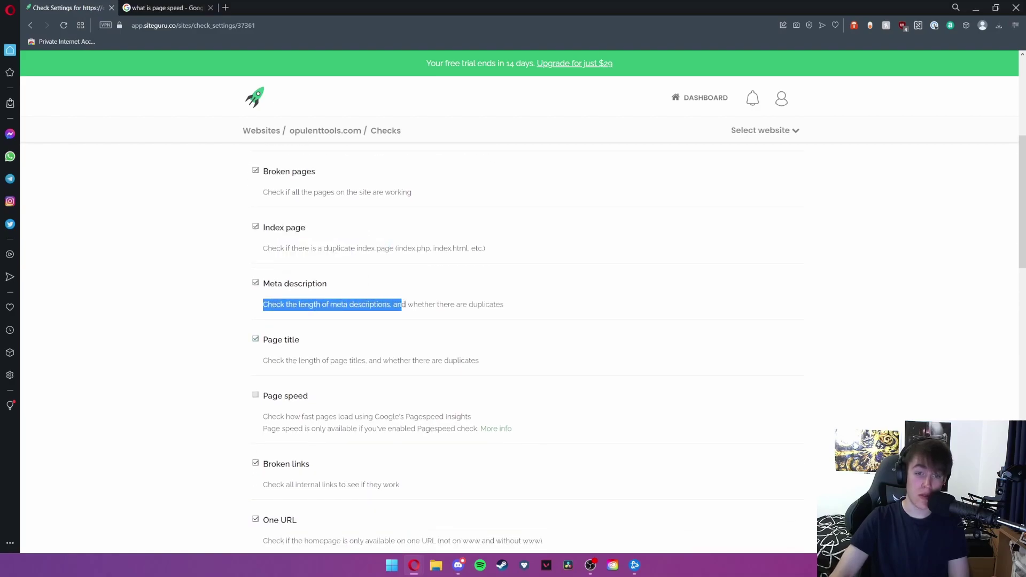
pyautogui.scroll(-1, 342, 307)
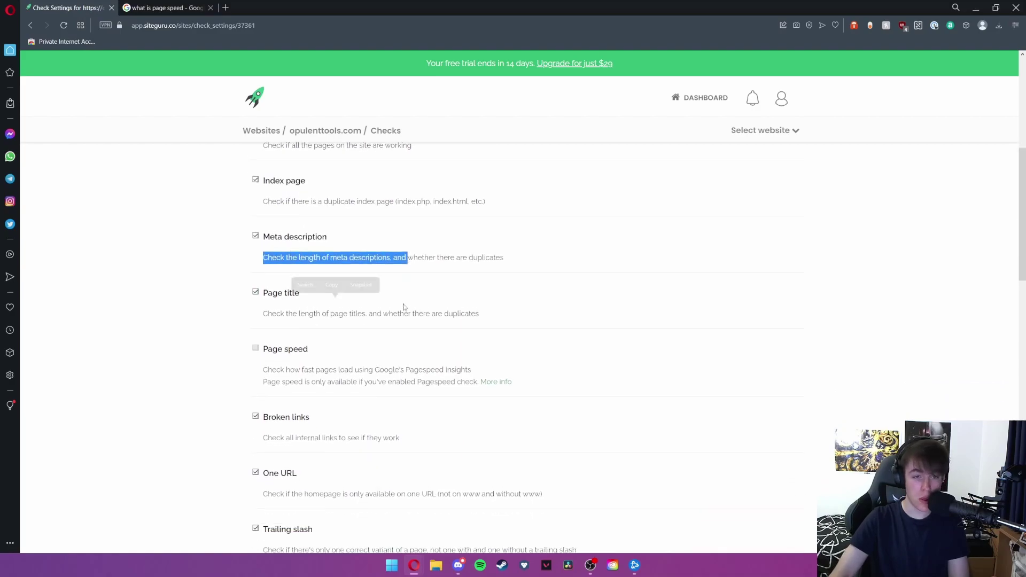
pyautogui.moveTo(262, 310); pyautogui.dragTo(393, 316)
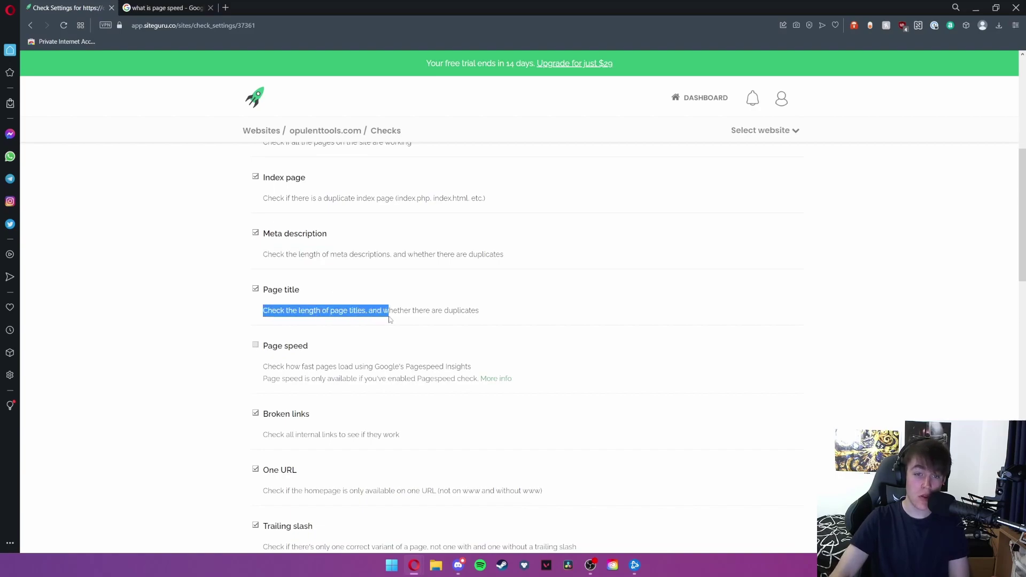
pyautogui.scroll(-1, 393, 316)
pyautogui.click(249, 320)
pyautogui.moveTo(249, 320); pyautogui.dragTo(353, 317)
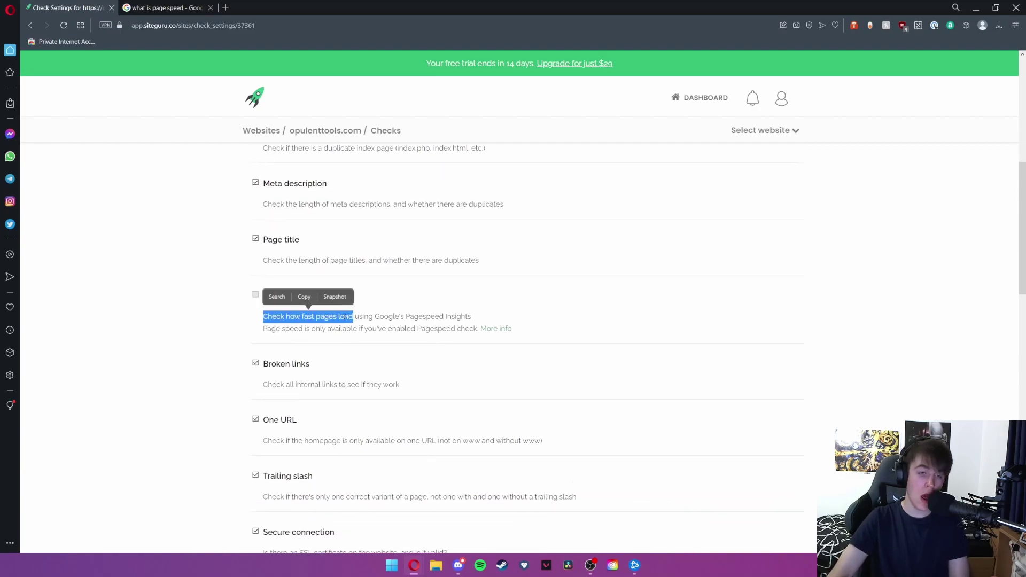
pyautogui.click(150, 175)
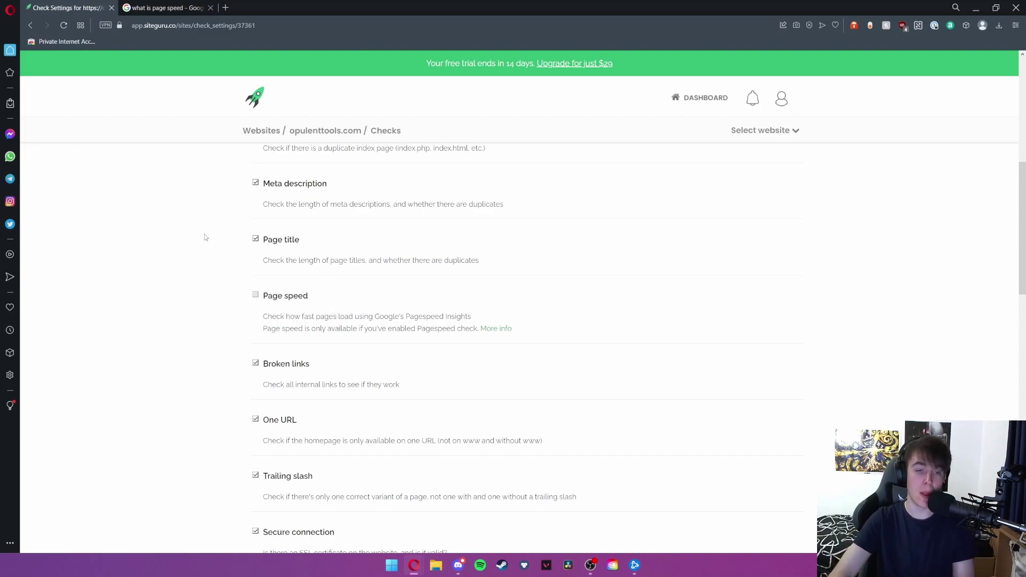
pyautogui.moveTo(261, 385); pyautogui.dragTo(413, 395)
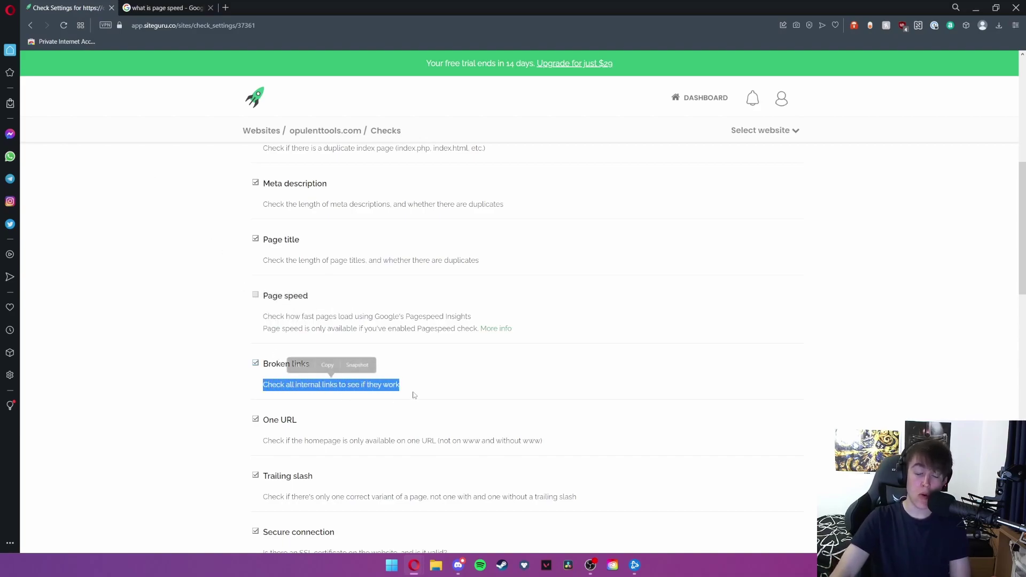
pyautogui.scroll(-2, 323, 364)
pyautogui.moveTo(256, 340); pyautogui.dragTo(437, 348)
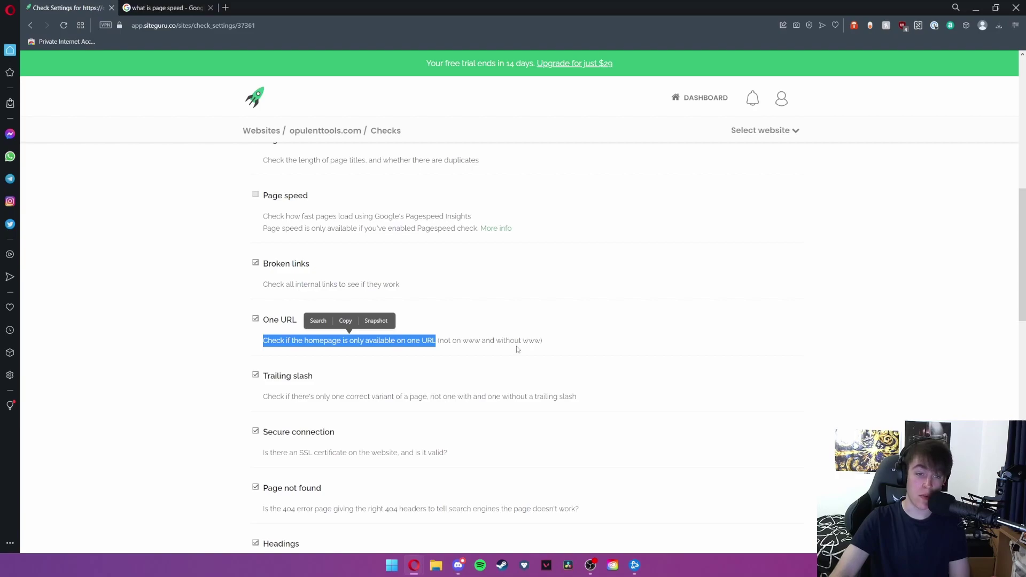
pyautogui.click(323, 387)
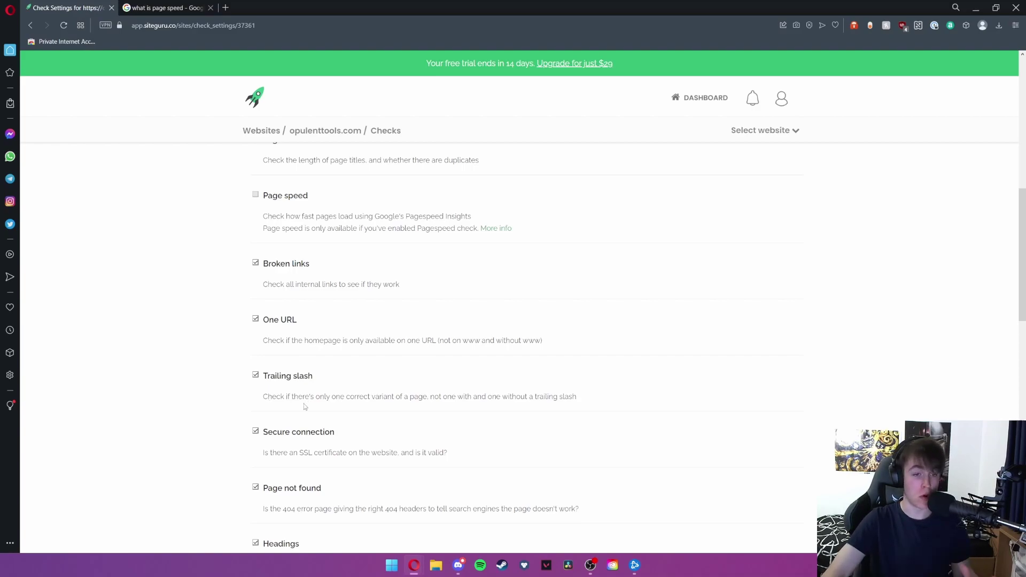
pyautogui.scroll(-1, 302, 404)
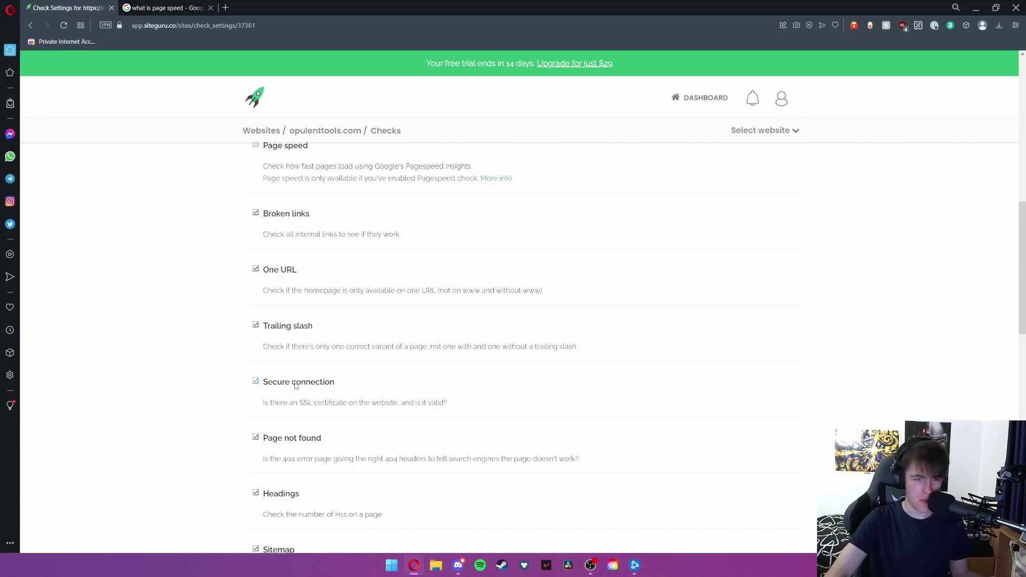
pyautogui.scroll(-2, 296, 385)
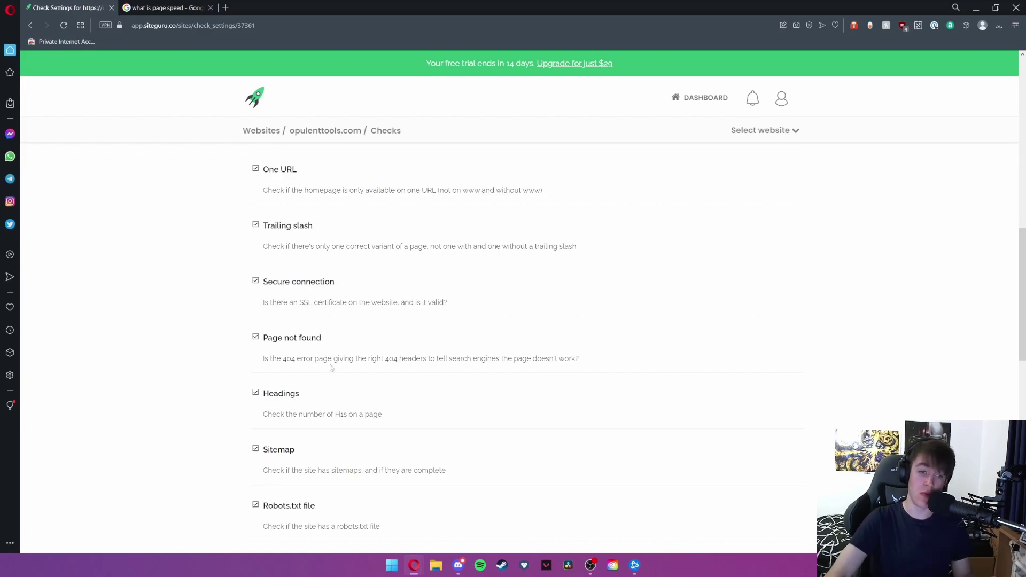
pyautogui.moveTo(276, 415); pyautogui.dragTo(346, 417)
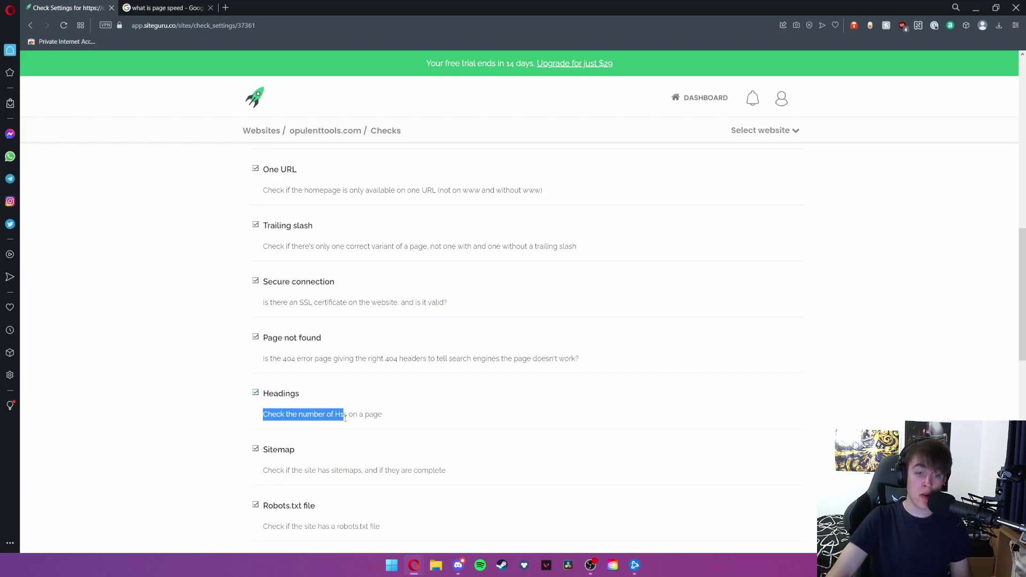
pyautogui.click(377, 422)
pyautogui.scroll(-2, 286, 437)
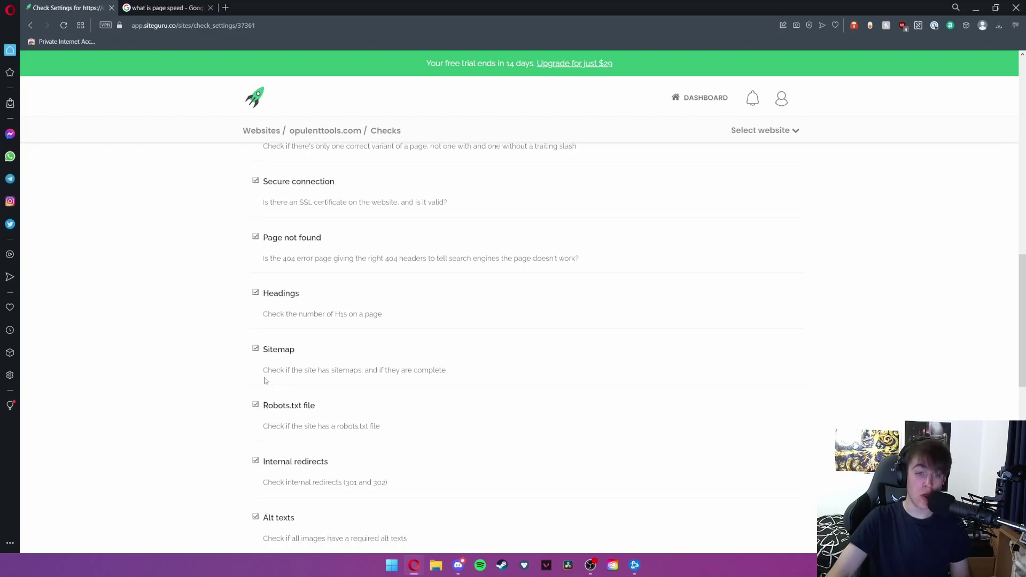
pyautogui.moveTo(263, 373); pyautogui.dragTo(447, 372)
pyautogui.scroll(-1, 345, 385)
pyautogui.scroll(-1, 345, 386)
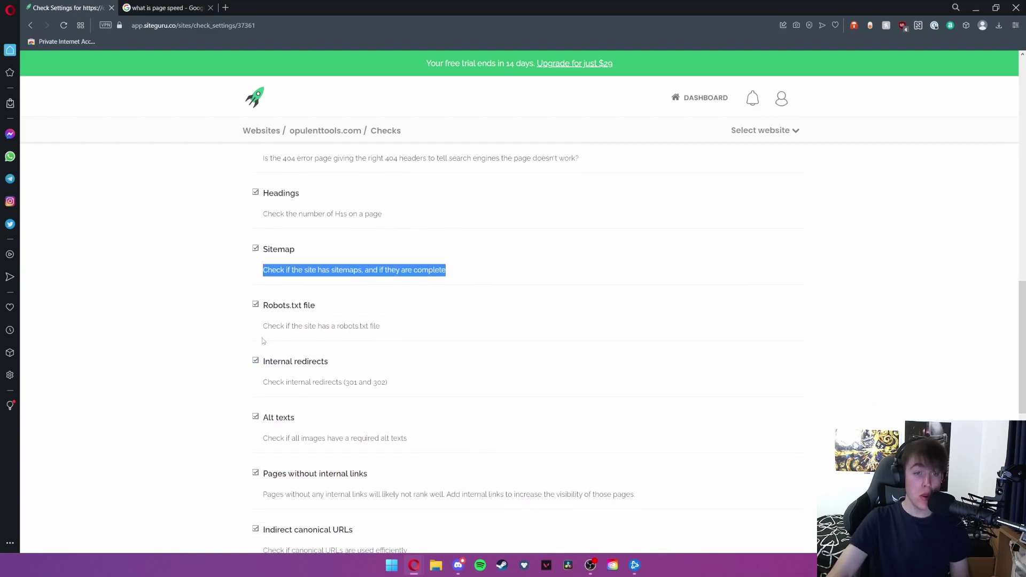
pyautogui.moveTo(263, 326); pyautogui.dragTo(397, 332)
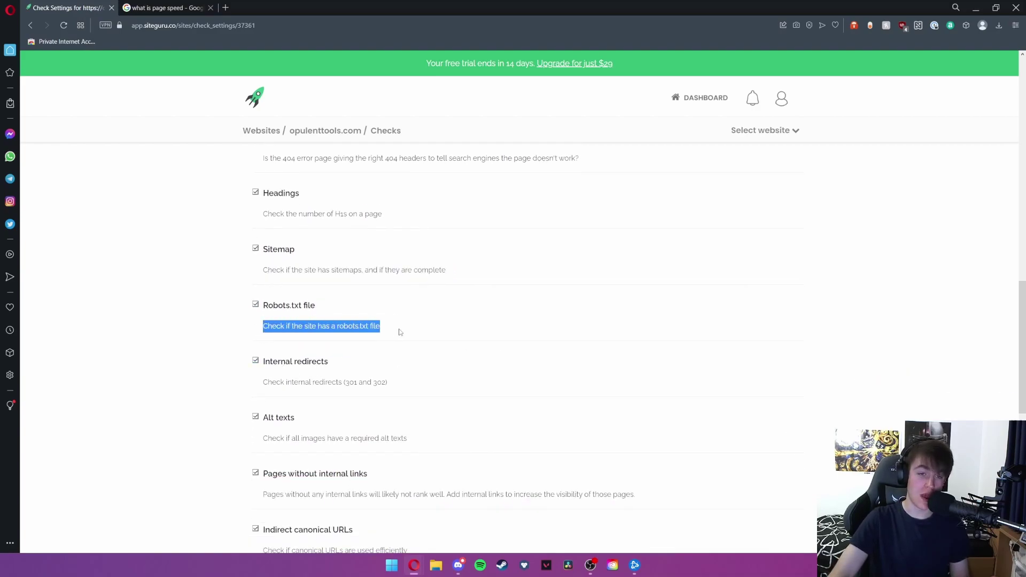
pyautogui.moveTo(262, 382); pyautogui.dragTo(397, 387)
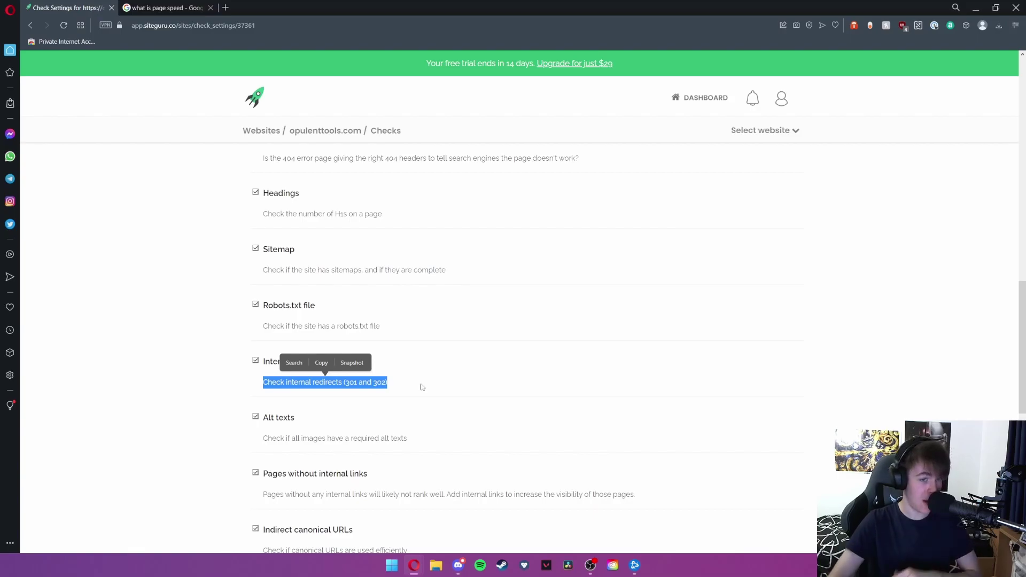
pyautogui.click(269, 319)
pyautogui.scroll(-2, 268, 318)
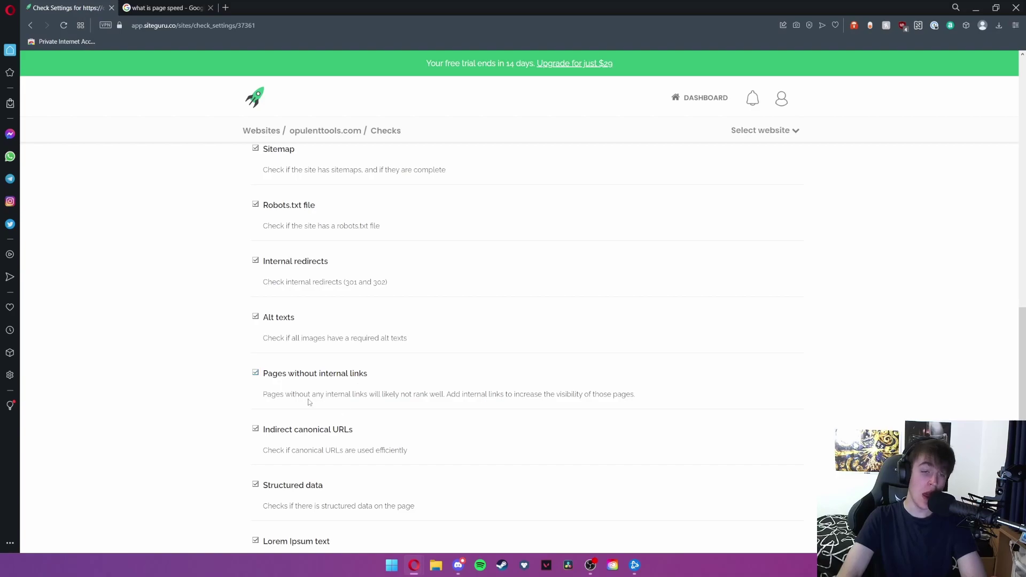
# Highlight the internal links, canonical URLs, structured data, Lorem Ipsum and Google Analytics check descriptions
pyautogui.moveTo(326, 394); pyautogui.dragTo(368, 395)
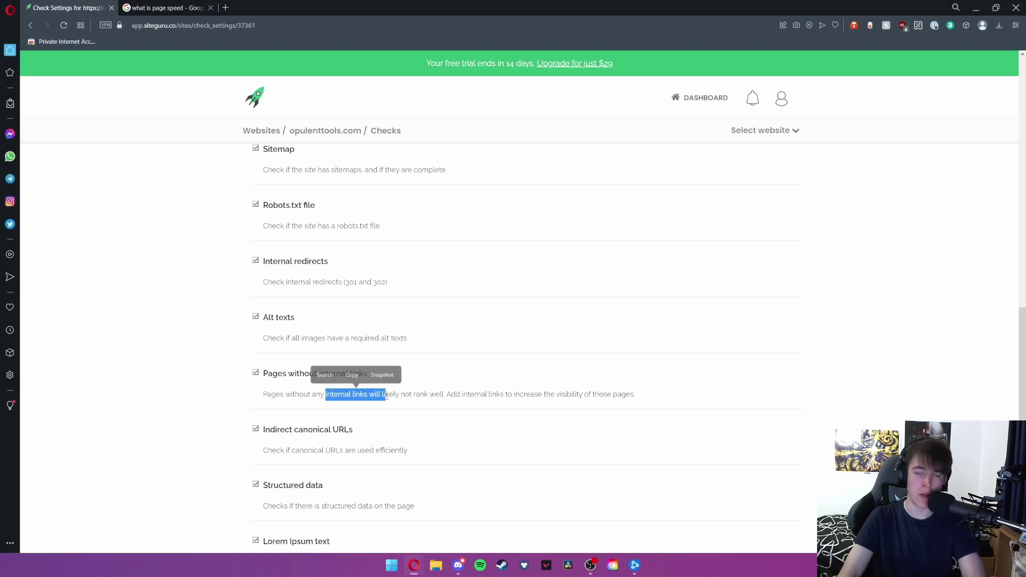
pyautogui.scroll(-3, 195, 337)
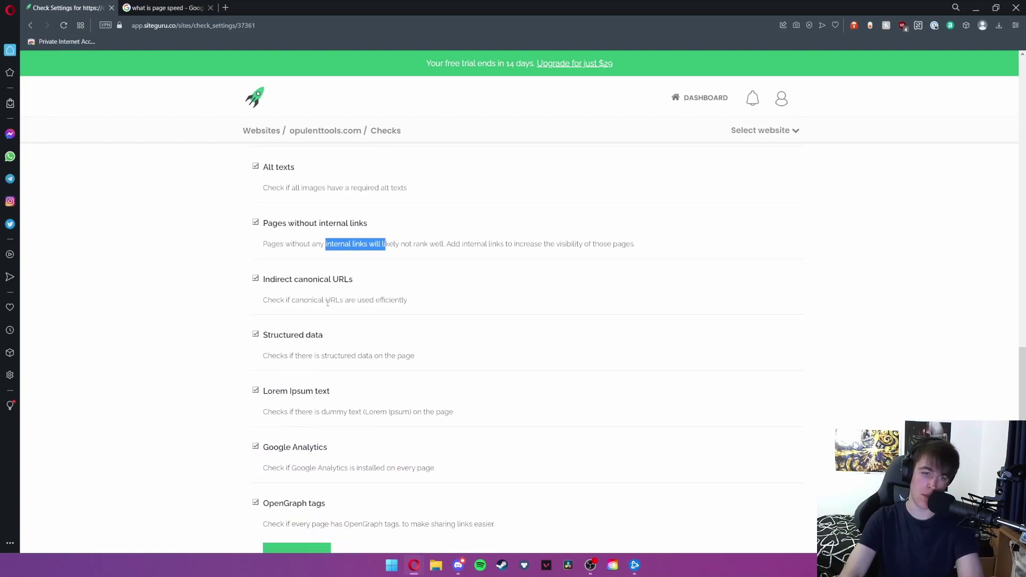
pyautogui.moveTo(262, 300); pyautogui.dragTo(409, 303)
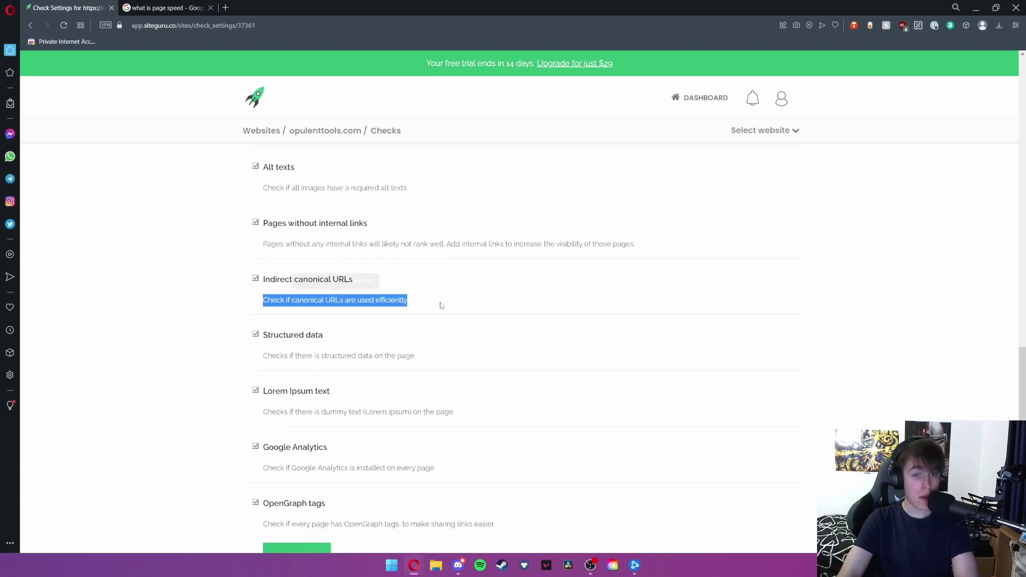
pyautogui.click(313, 297)
pyautogui.moveTo(260, 361); pyautogui.dragTo(422, 362)
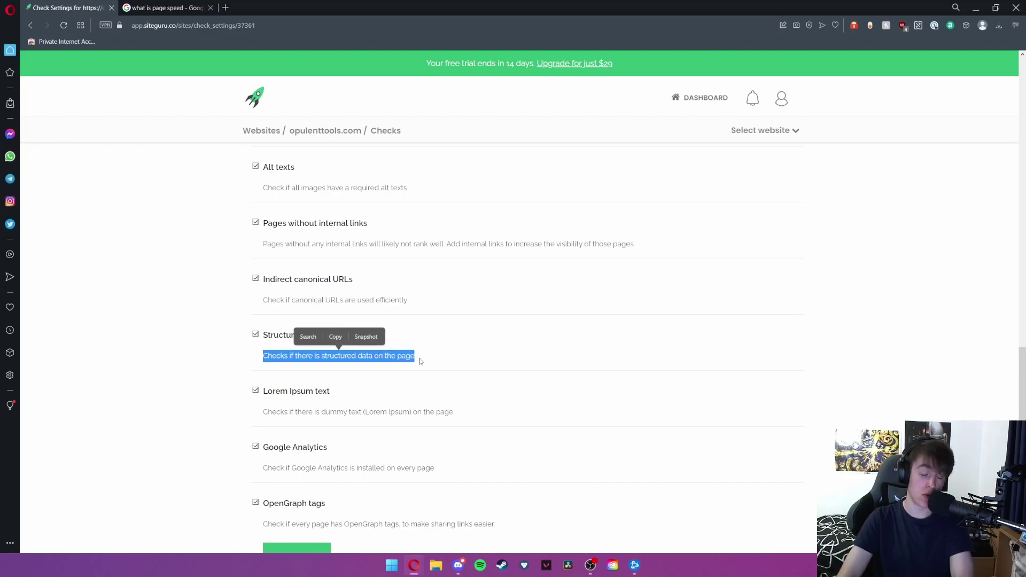
pyautogui.moveTo(264, 411); pyautogui.dragTo(459, 415)
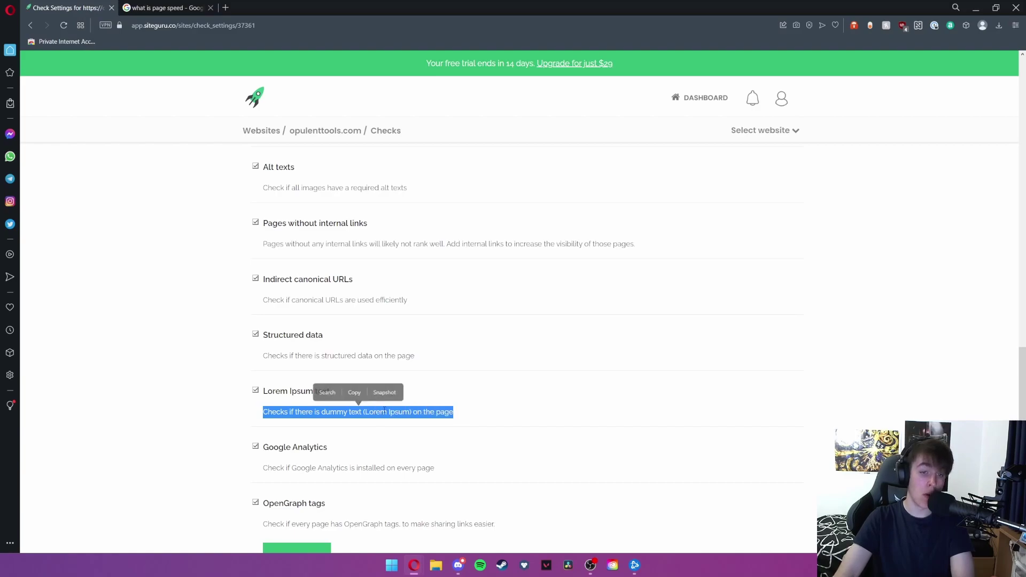
pyautogui.click(402, 434)
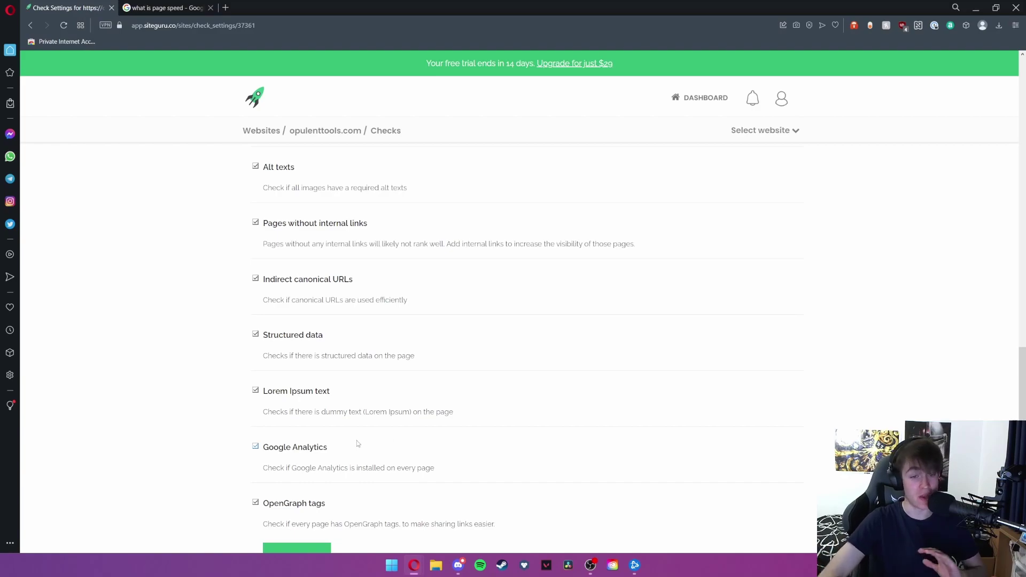
pyautogui.moveTo(261, 474); pyautogui.dragTo(452, 475)
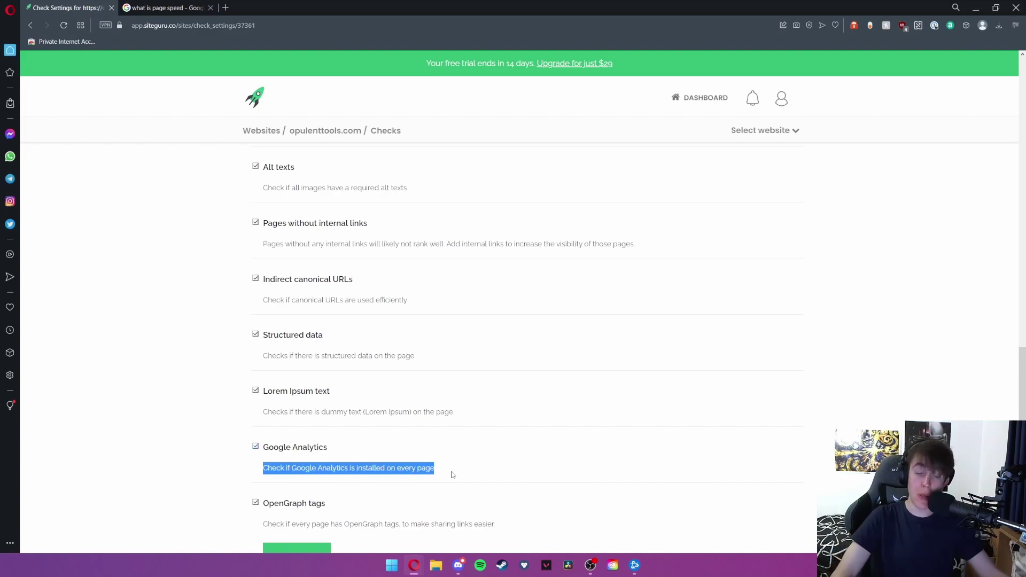
pyautogui.click(428, 470)
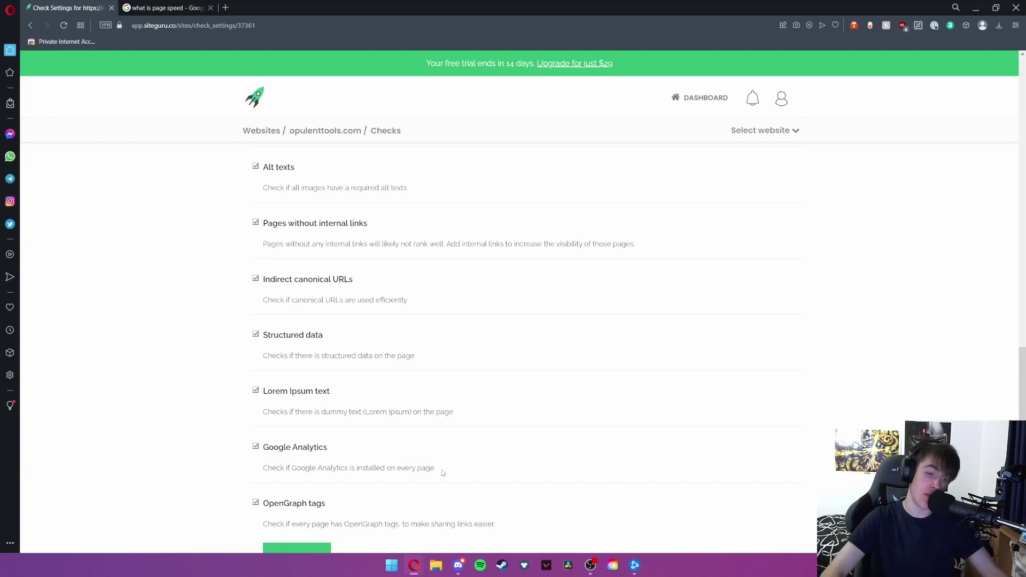
# Review the OpenGraph tags description and save the check settings
pyautogui.scroll(-2, 443, 473)
pyautogui.moveTo(262, 425); pyautogui.dragTo(393, 428)
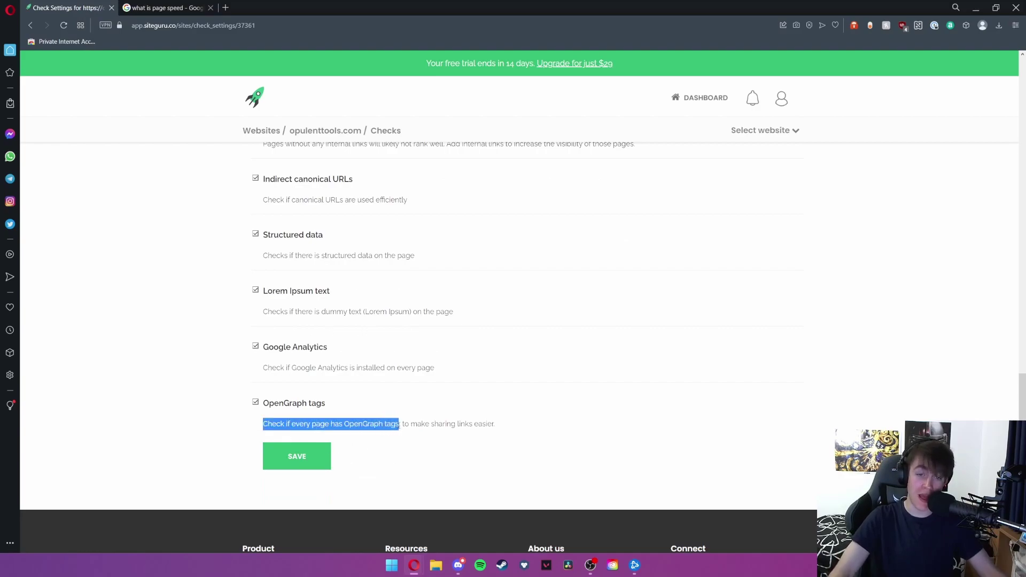
pyautogui.click(439, 423)
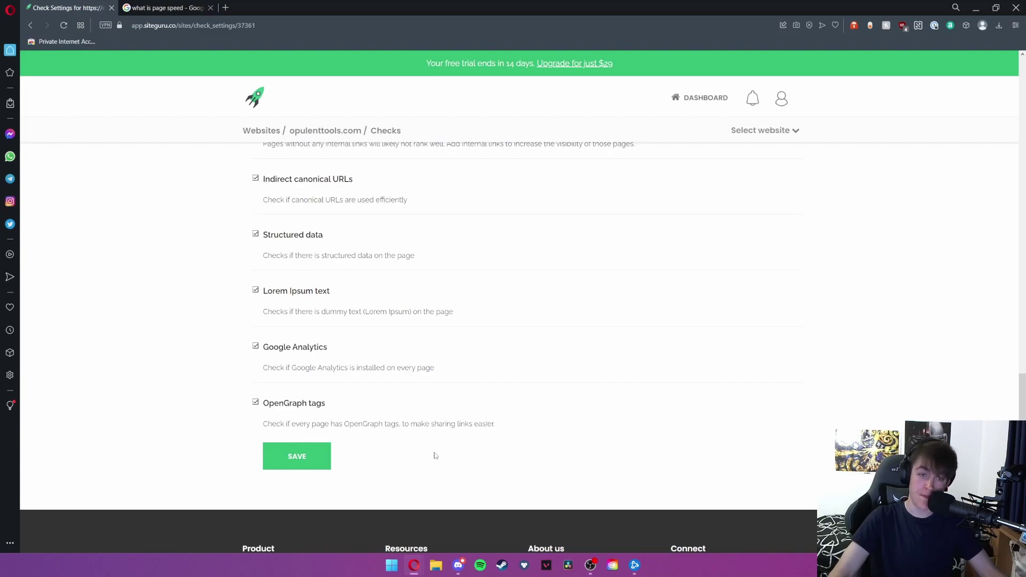
pyautogui.click(323, 452)
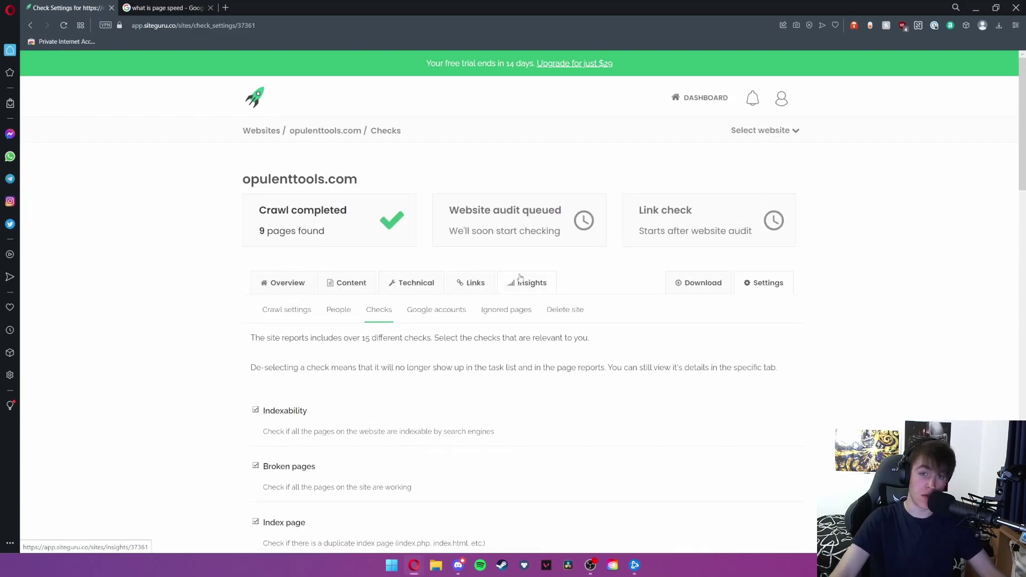
# Open Google accounts and note Search Console and Analytics are not connected
pyautogui.click(461, 307)
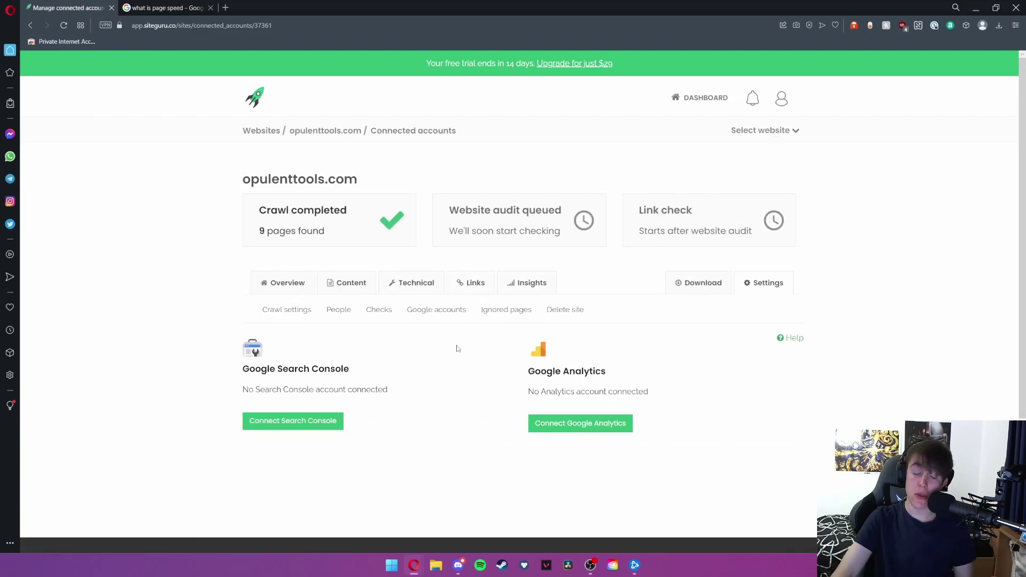
pyautogui.moveTo(242, 369); pyautogui.dragTo(350, 370)
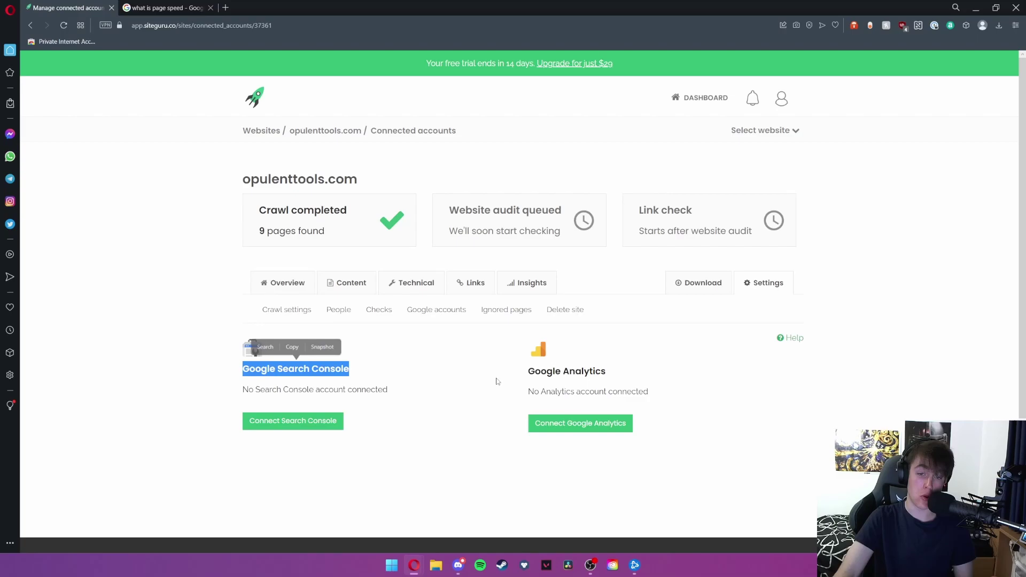
pyautogui.moveTo(629, 428); pyautogui.dragTo(629, 371)
pyautogui.click(629, 372)
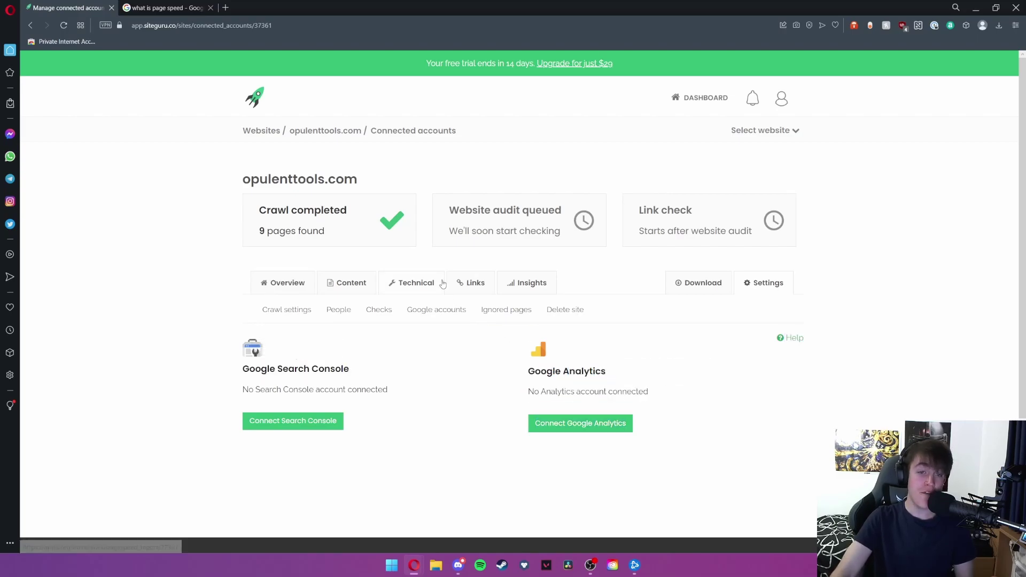
# Open Ignored pages and read the no-ignored-pages message and how-to-ignore explanation
pyautogui.click(500, 314)
pyautogui.tripleClick(299, 338)
pyautogui.click(299, 337)
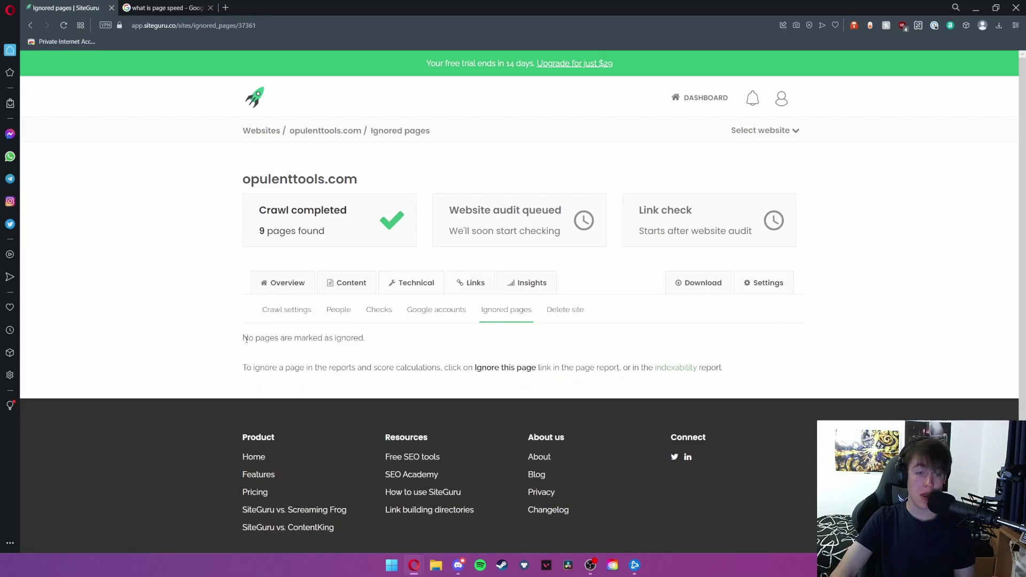
pyautogui.moveTo(243, 338); pyautogui.dragTo(365, 339)
pyautogui.click(248, 339)
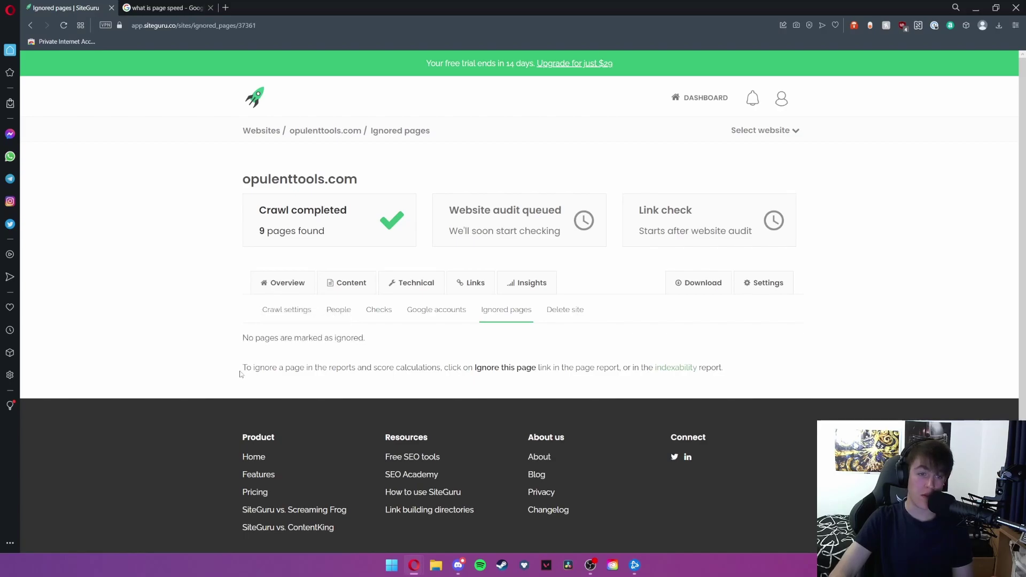
pyautogui.moveTo(242, 337); pyautogui.dragTo(306, 370)
pyautogui.click(346, 370)
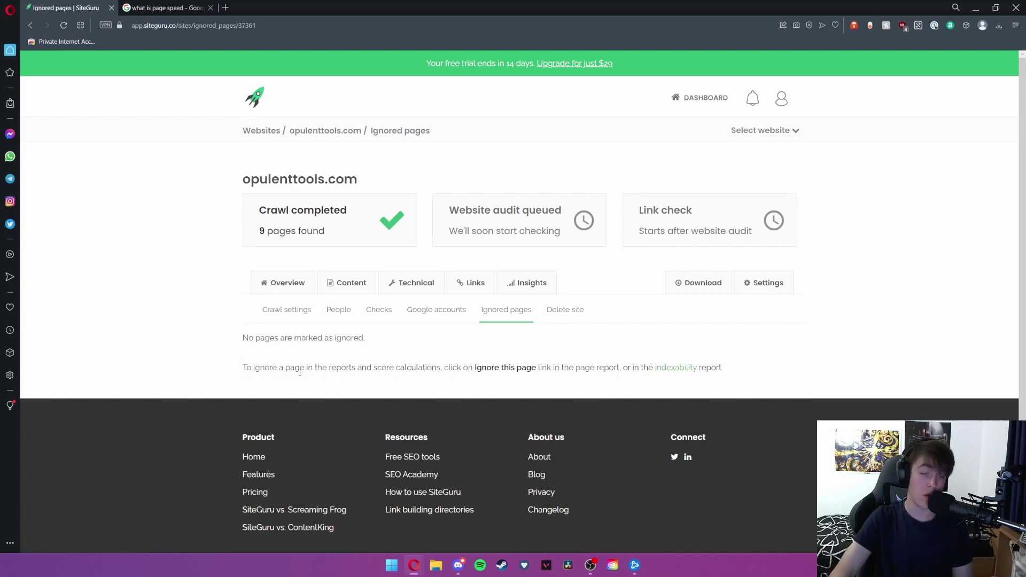
pyautogui.moveTo(243, 368); pyautogui.dragTo(687, 368)
pyautogui.click(728, 367)
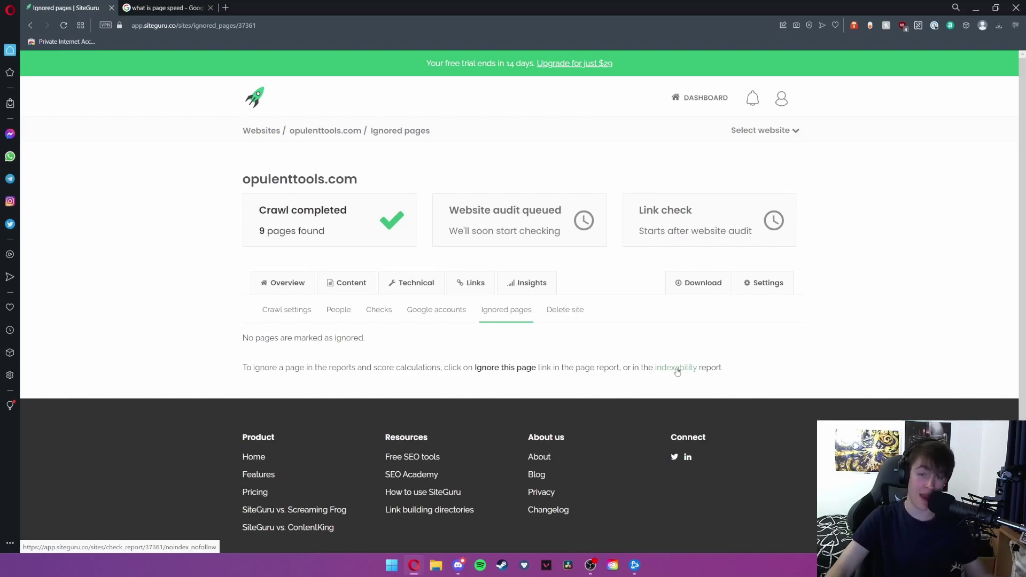
# Cancel the site deletion to keep opulenttools.com, then go to the Content report
pyautogui.click(565, 310)
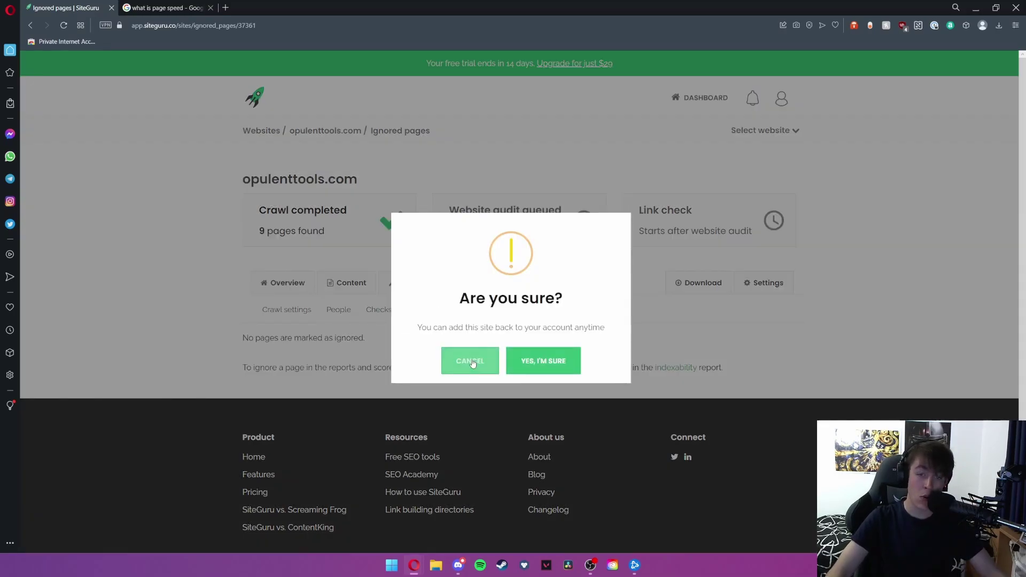
pyautogui.click(470, 361)
pyautogui.click(347, 282)
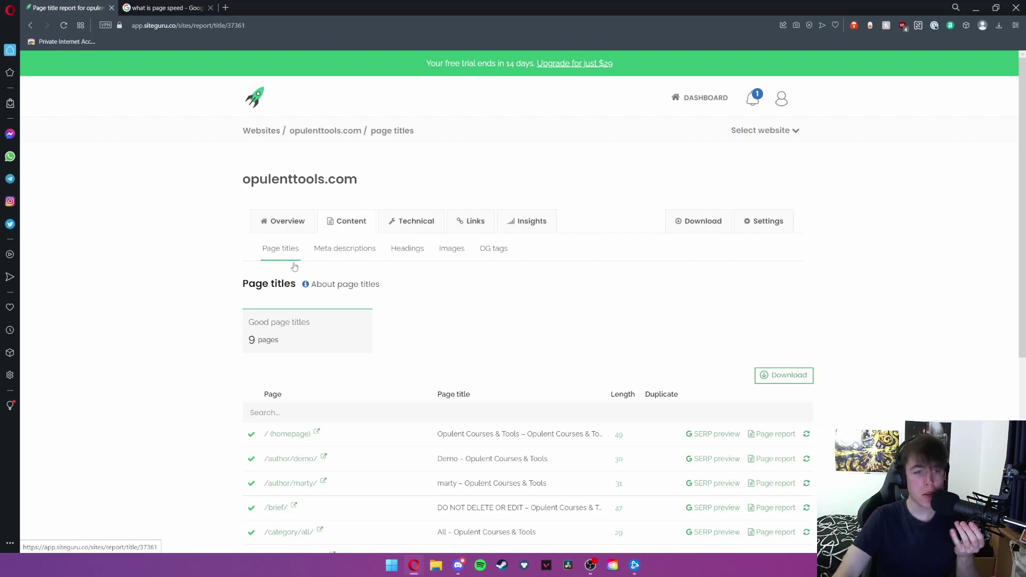
# Scroll the Page titles table and check the good-title checkmarks for the 9 pages
pyautogui.scroll(-5, 272, 330)
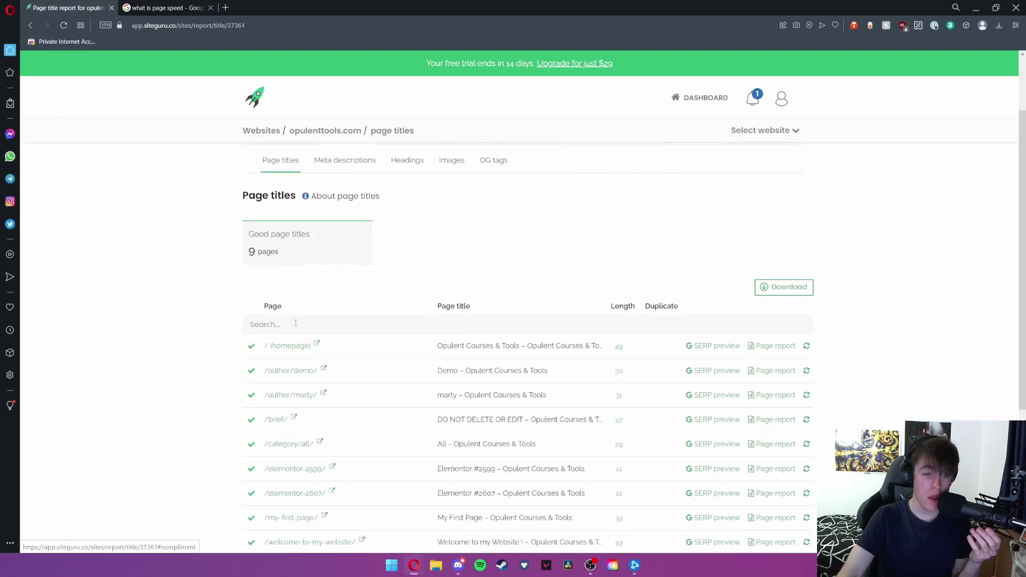
pyautogui.scroll(2, 270, 259)
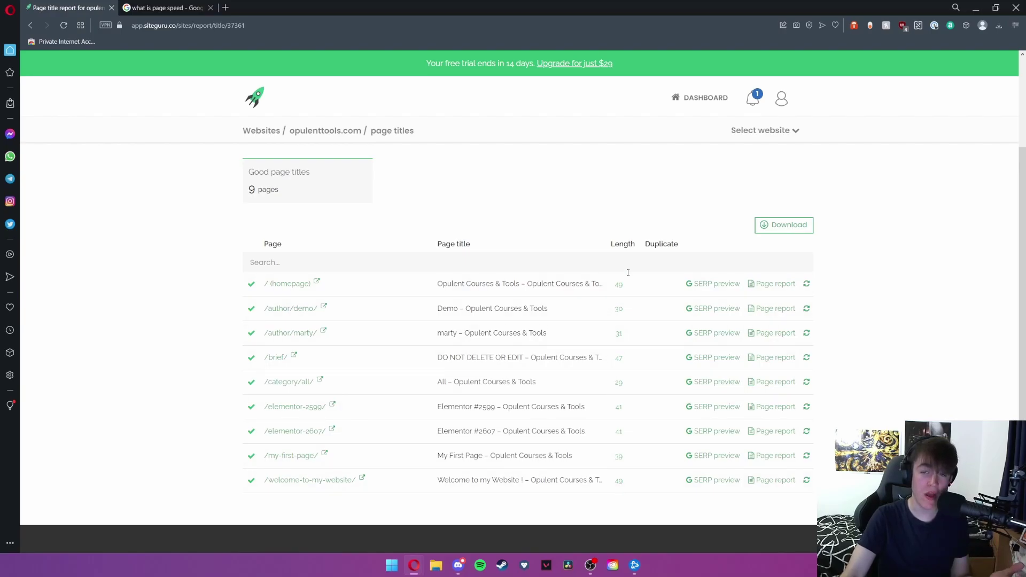
pyautogui.scroll(2, 252, 387)
pyautogui.moveTo(251, 387)
pyautogui.scroll(-2, 252, 387)
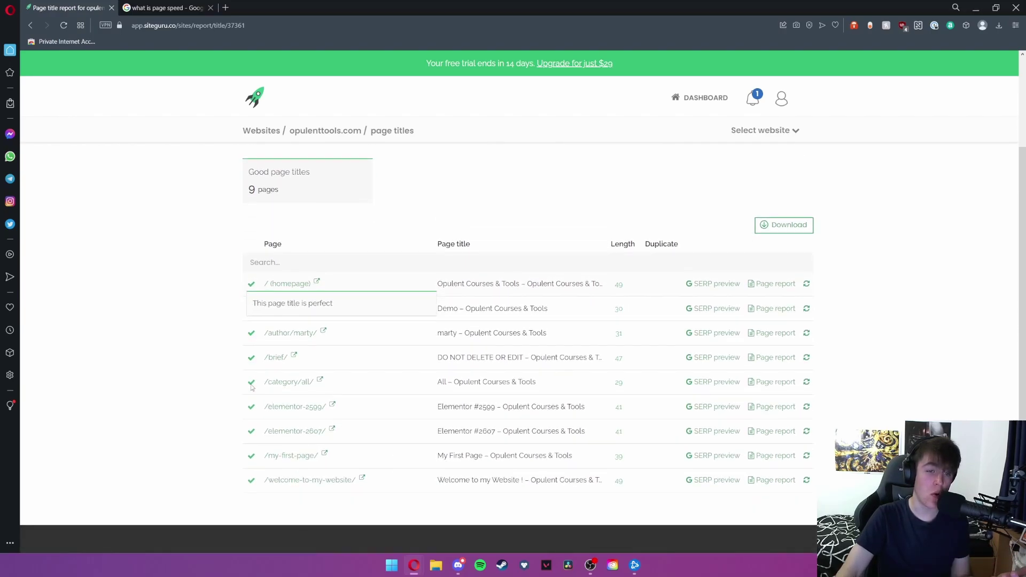
pyautogui.moveTo(255, 481)
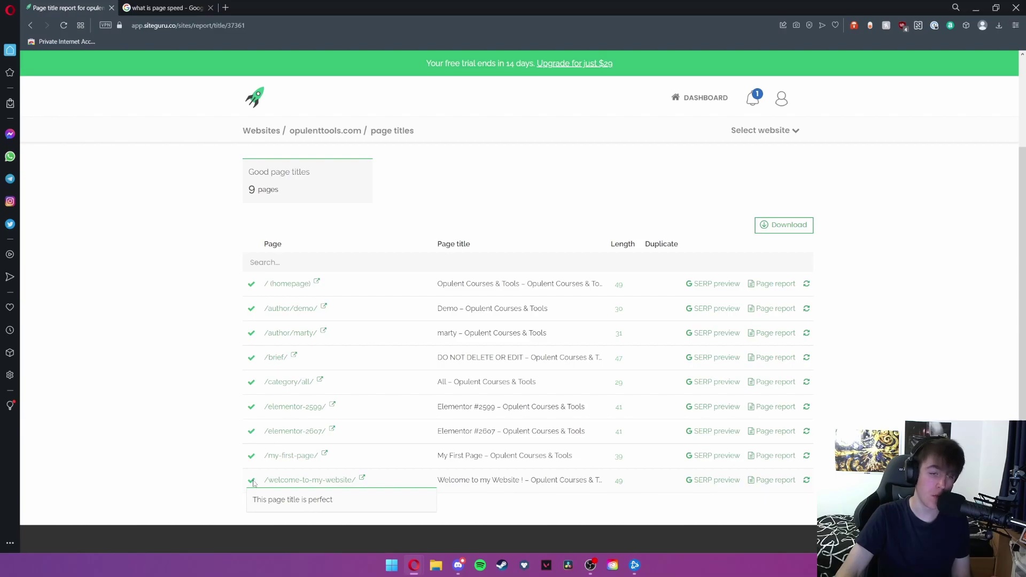
pyautogui.moveTo(253, 284)
pyautogui.scroll(3, 253, 286)
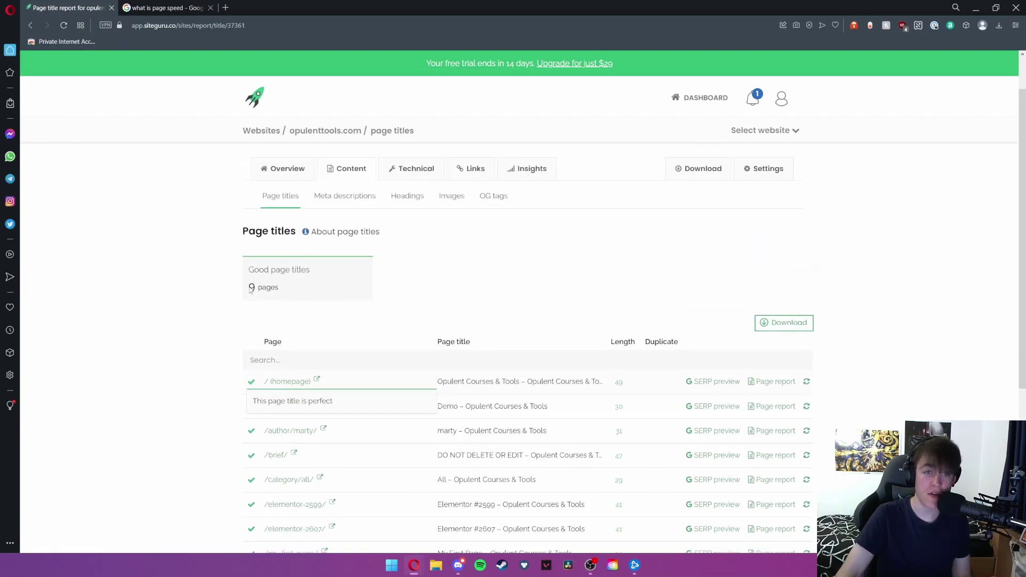
# Review the Meta descriptions table of 9 pages missing descriptions, then switch to Headings
pyautogui.click(347, 247)
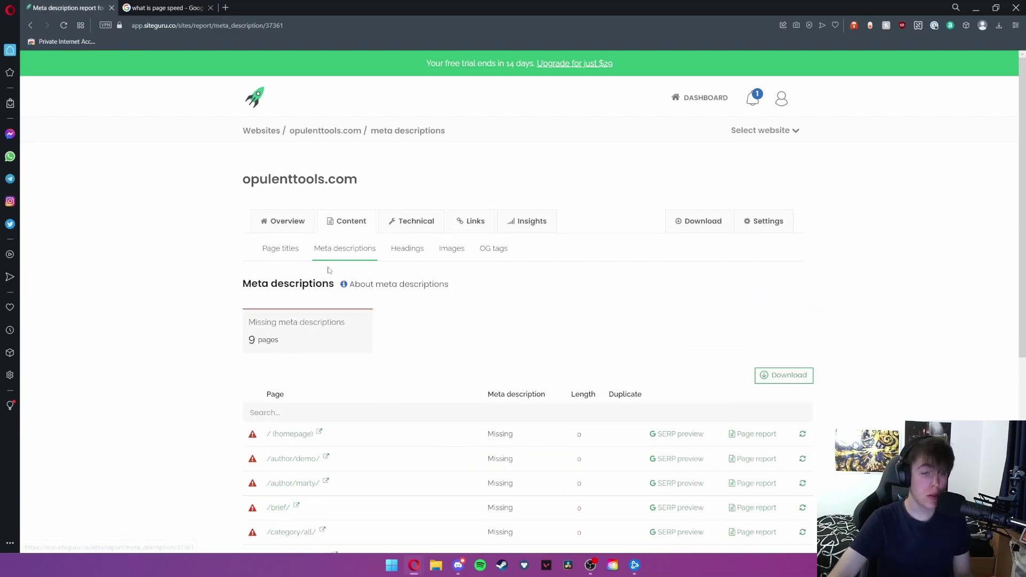
pyautogui.scroll(-5, 252, 320)
pyautogui.scroll(3, 252, 320)
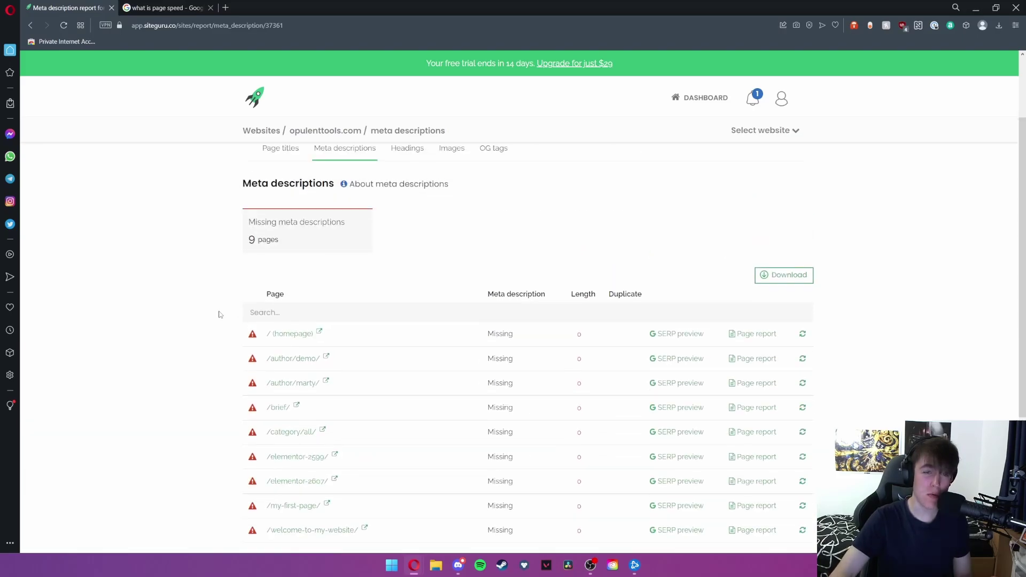
pyautogui.moveTo(255, 335)
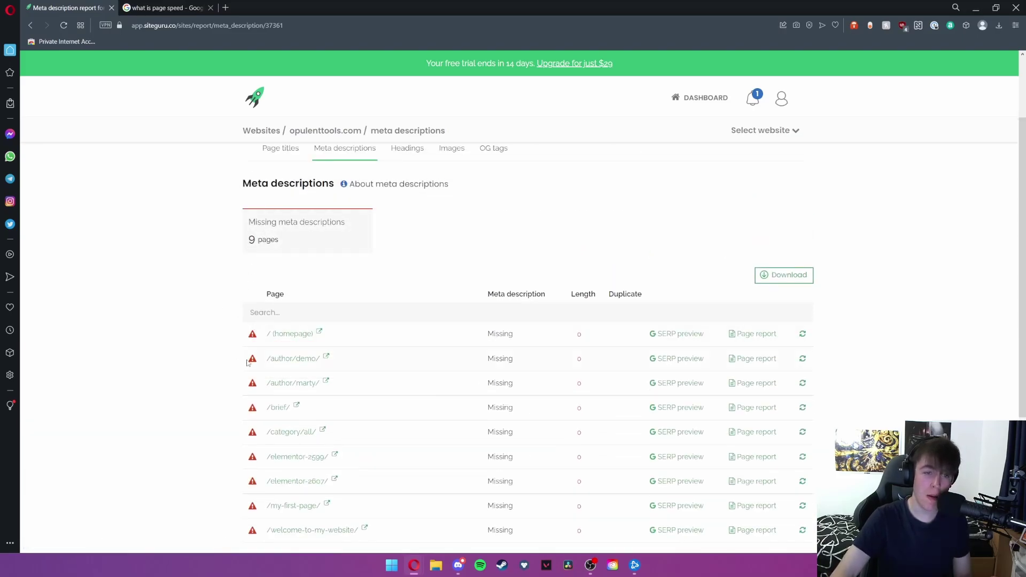
pyautogui.scroll(-1, 271, 360)
pyautogui.moveTo(576, 284); pyautogui.dragTo(602, 488)
pyautogui.click(689, 235)
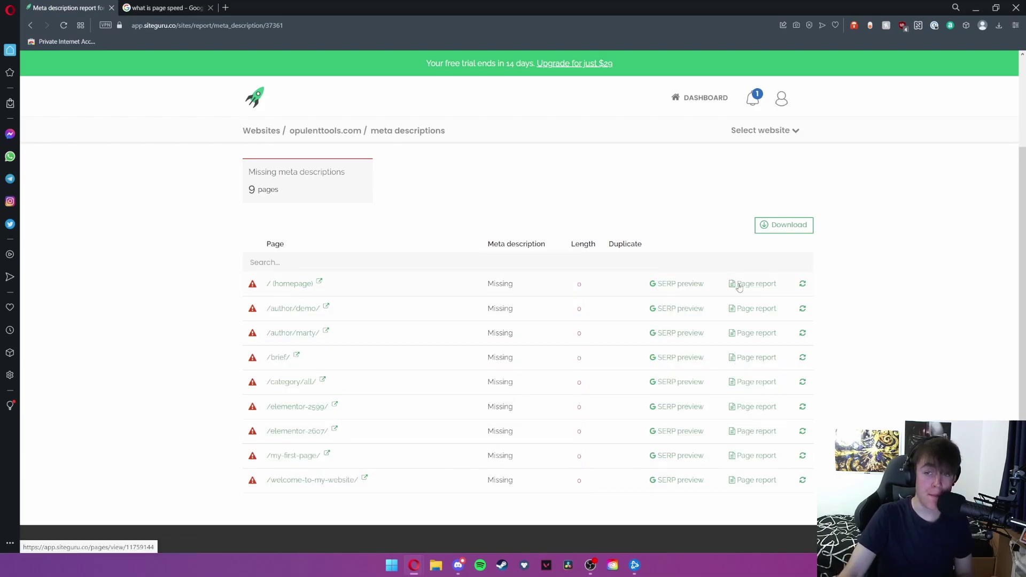
pyautogui.click(802, 288)
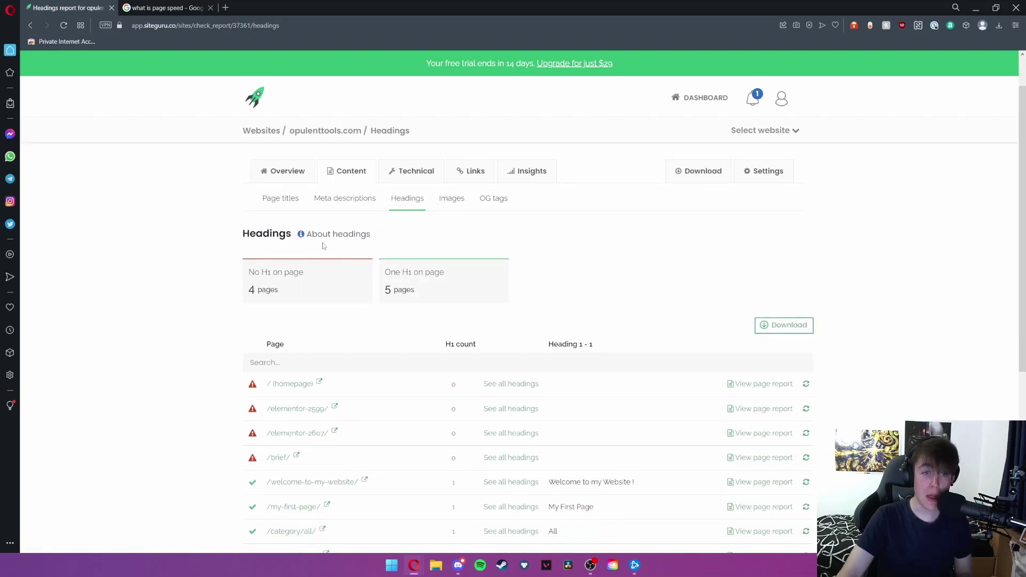
# Scroll the Content report, then switch to Images and alt texts (8 pages missing, 1 complete)
pyautogui.scroll(-1, 323, 246)
pyautogui.scroll(-3, 390, 265)
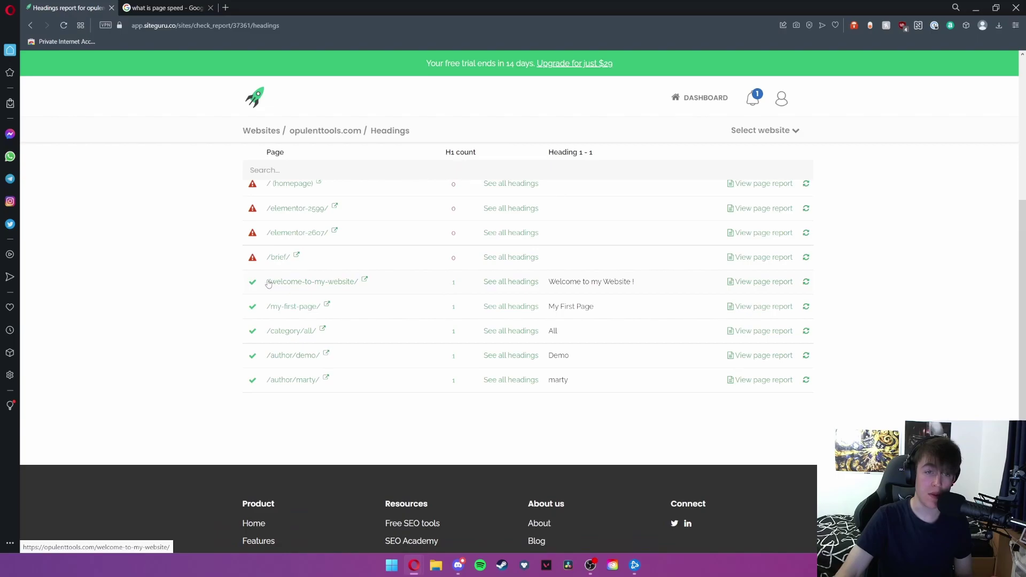
pyautogui.moveTo(254, 276)
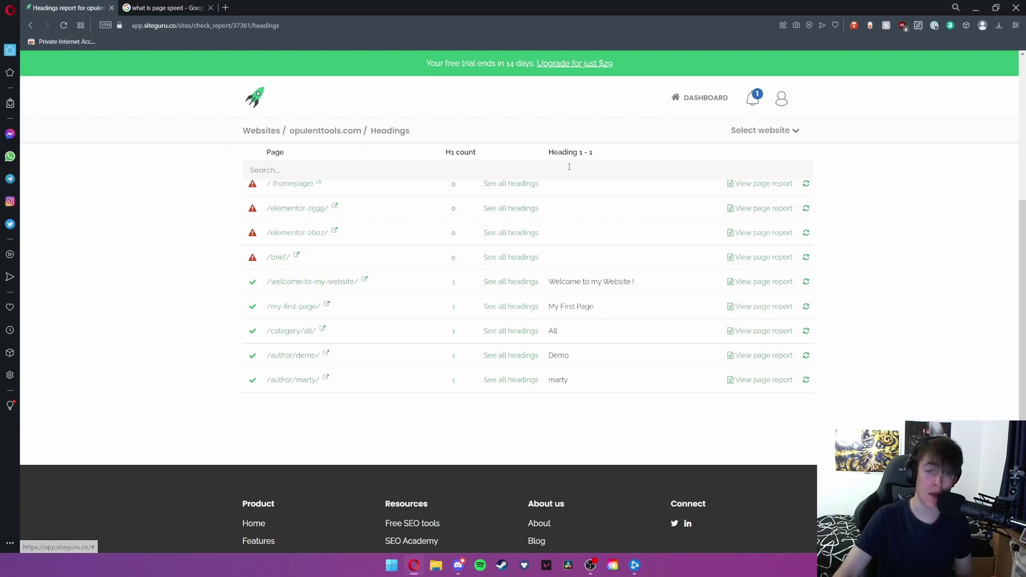
pyautogui.scroll(3, 672, 284)
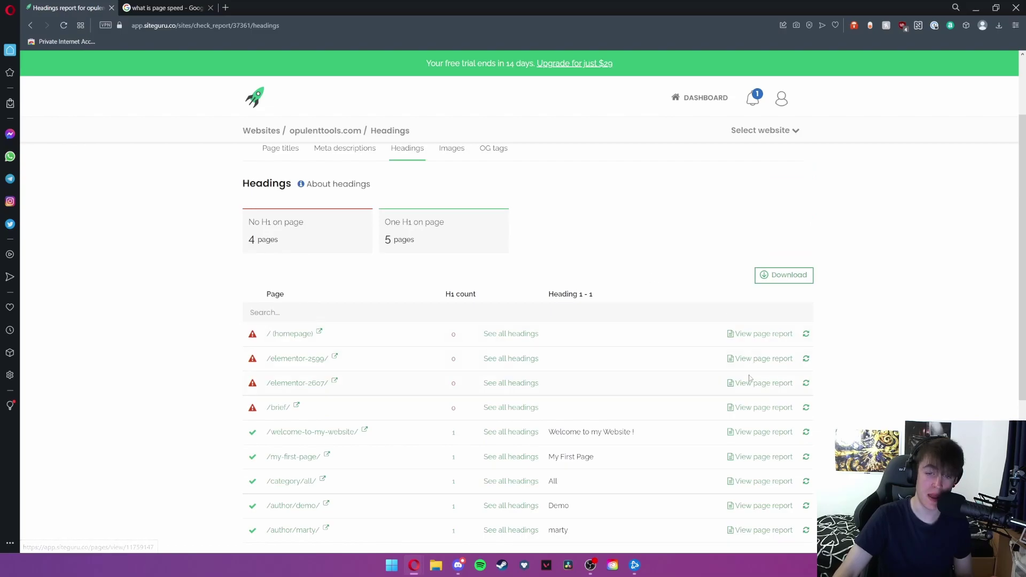
pyautogui.scroll(2, 763, 482)
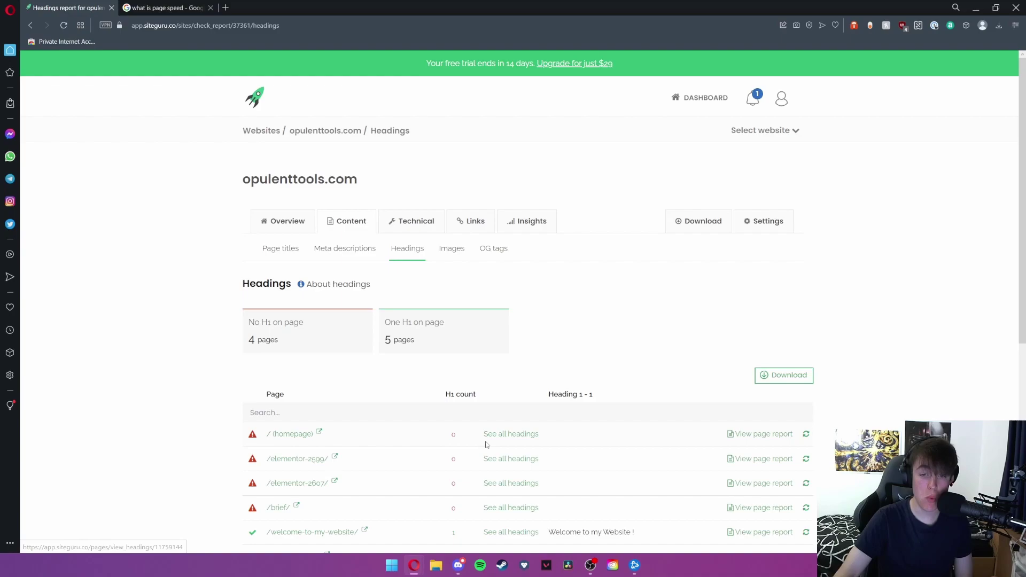
pyautogui.scroll(-1, 336, 468)
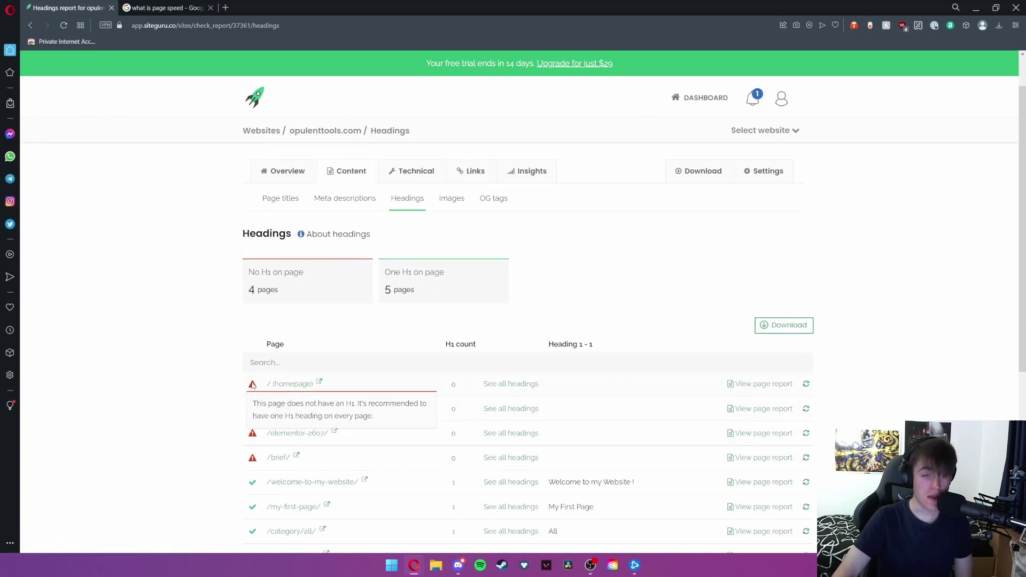
pyautogui.moveTo(252, 460)
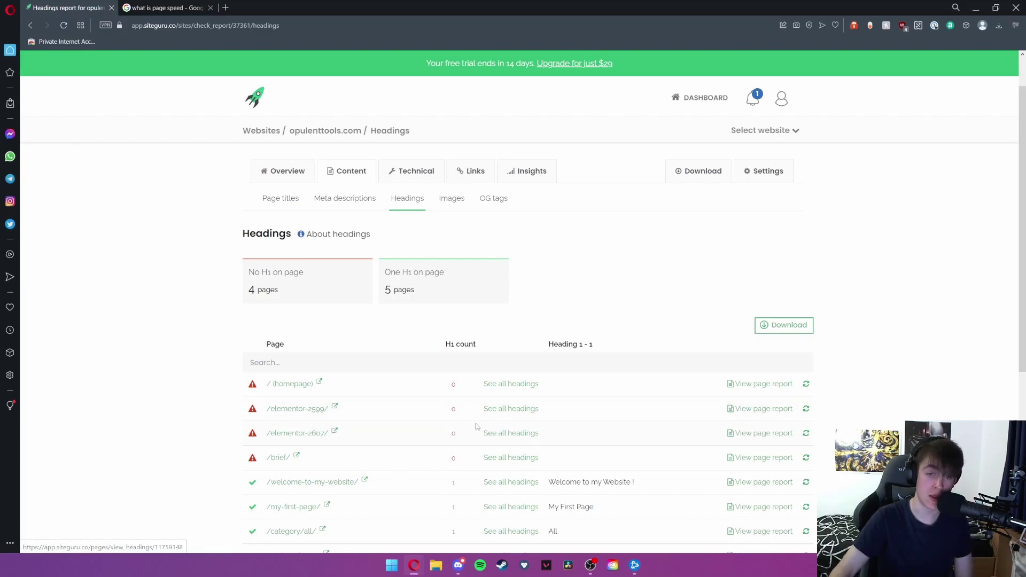
pyautogui.click(452, 199)
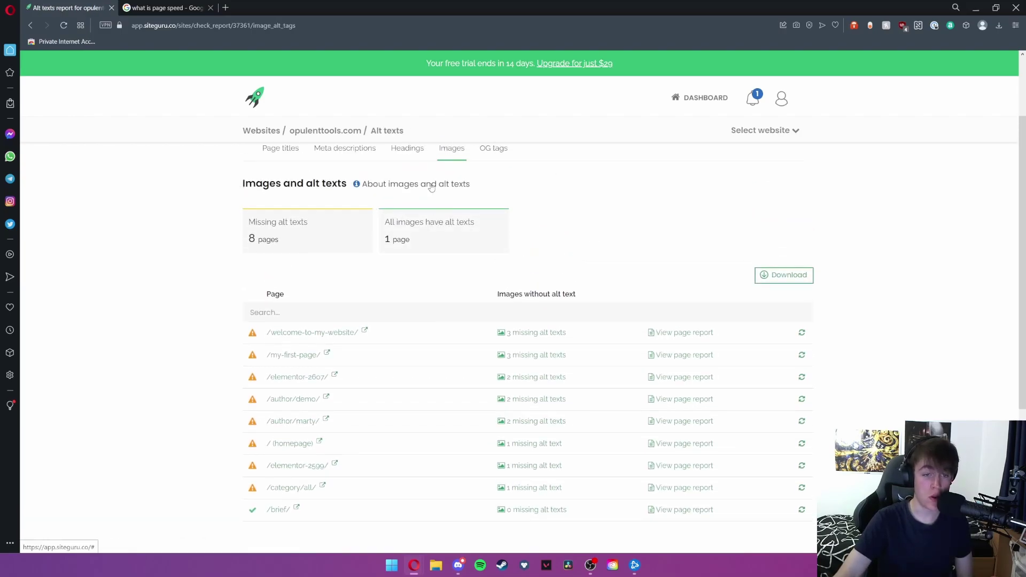
# Review the alt-text list: /welcome-to-my-website/ and /my-first-page/ each miss 3 alt texts
pyautogui.moveTo(255, 338)
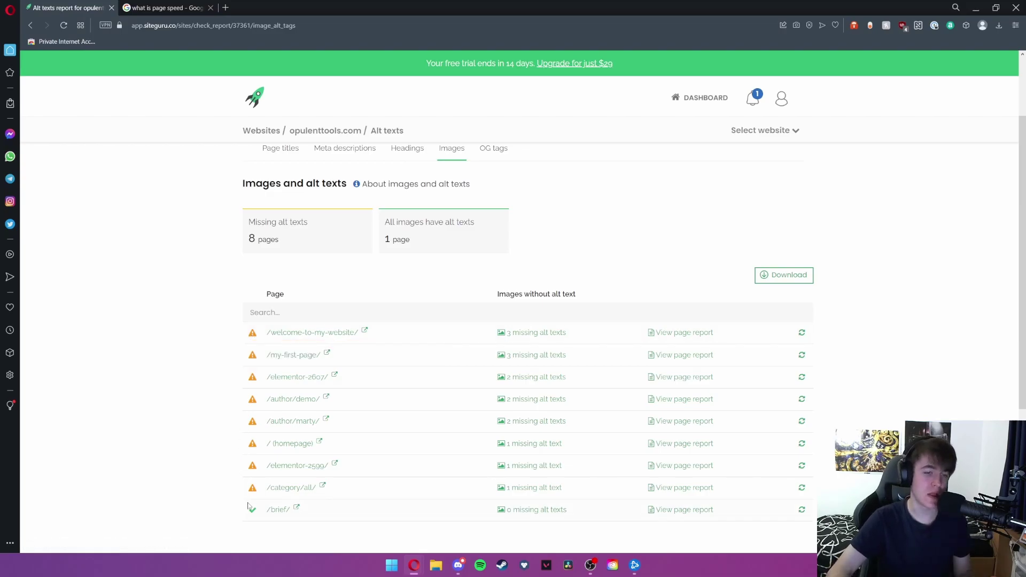
pyautogui.moveTo(255, 515)
pyautogui.moveTo(252, 356)
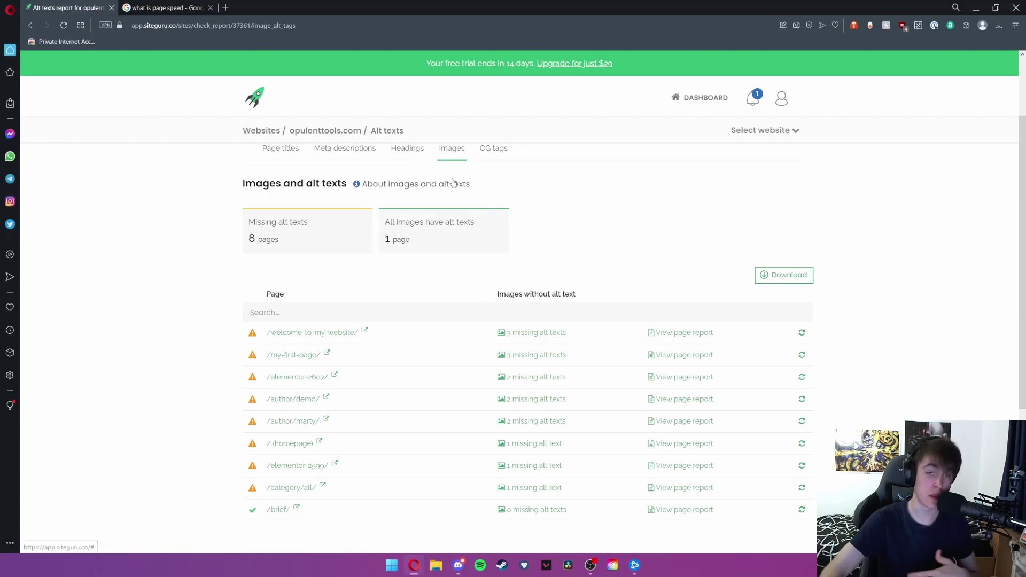
# Open the OpenGraph tags report and expand then collapse its About OpenGraph explanation
pyautogui.click(496, 157)
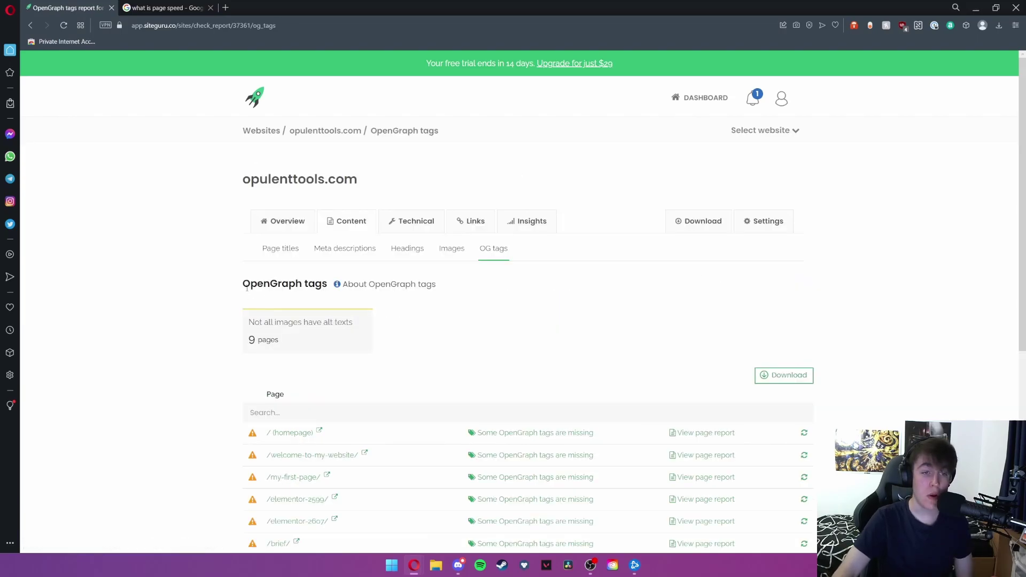
pyautogui.moveTo(324, 284); pyautogui.dragTo(808, 376)
pyautogui.click(371, 287)
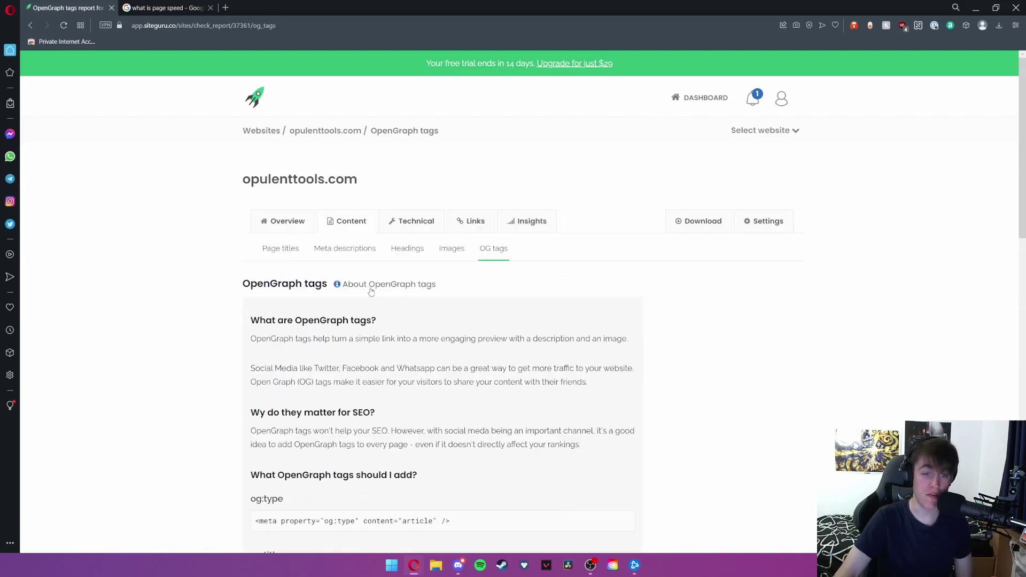
pyautogui.click(361, 286)
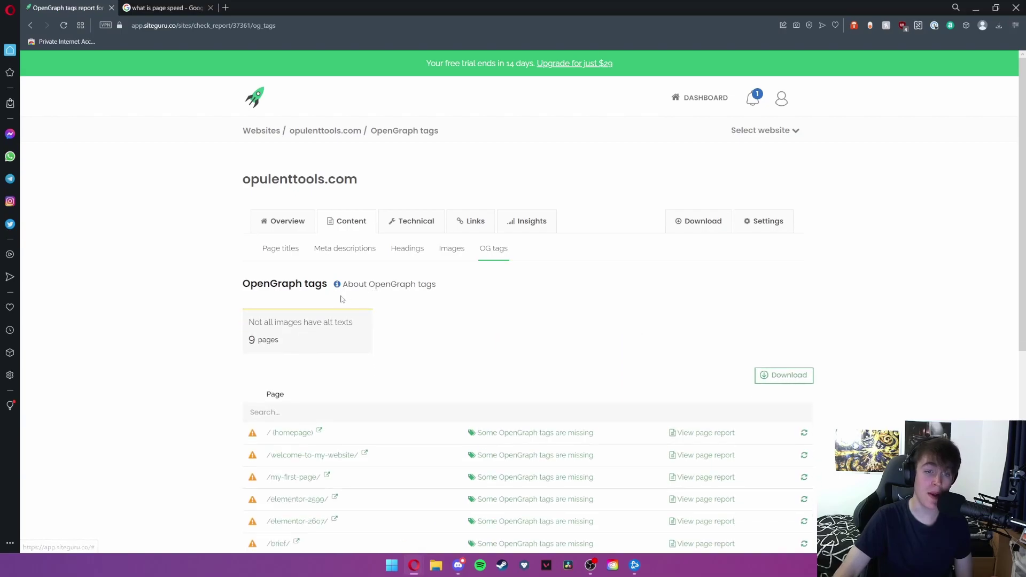
pyautogui.scroll(-3, 342, 302)
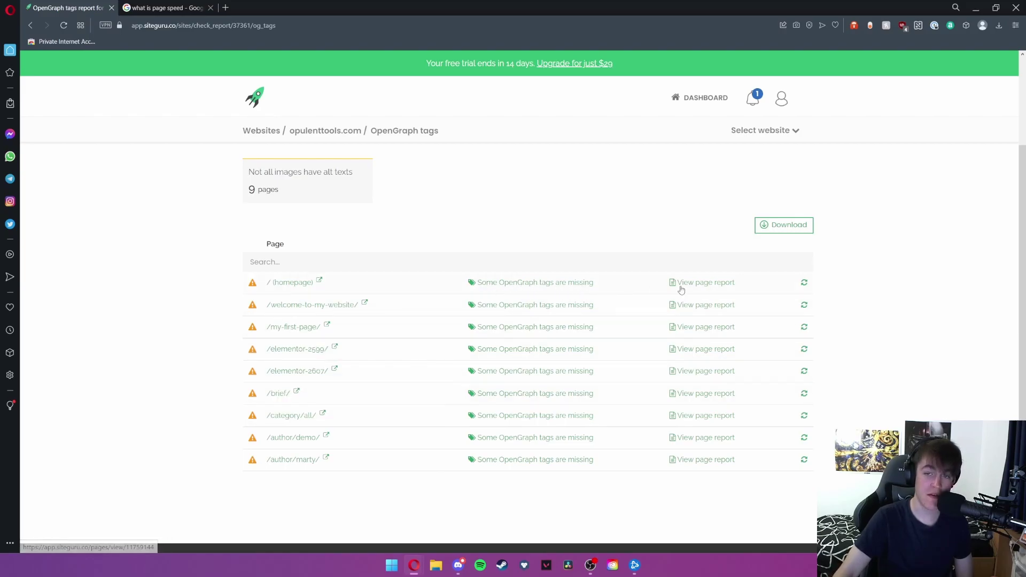
pyautogui.scroll(3, 579, 317)
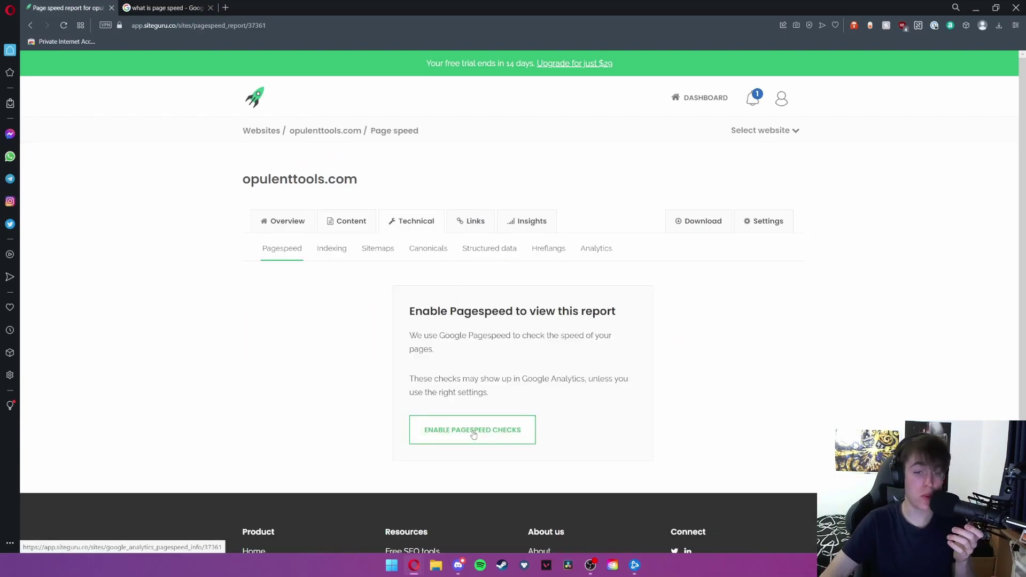
# Turn on Pagespeed checks for opulenttools.com and run a check now
pyautogui.click(473, 431)
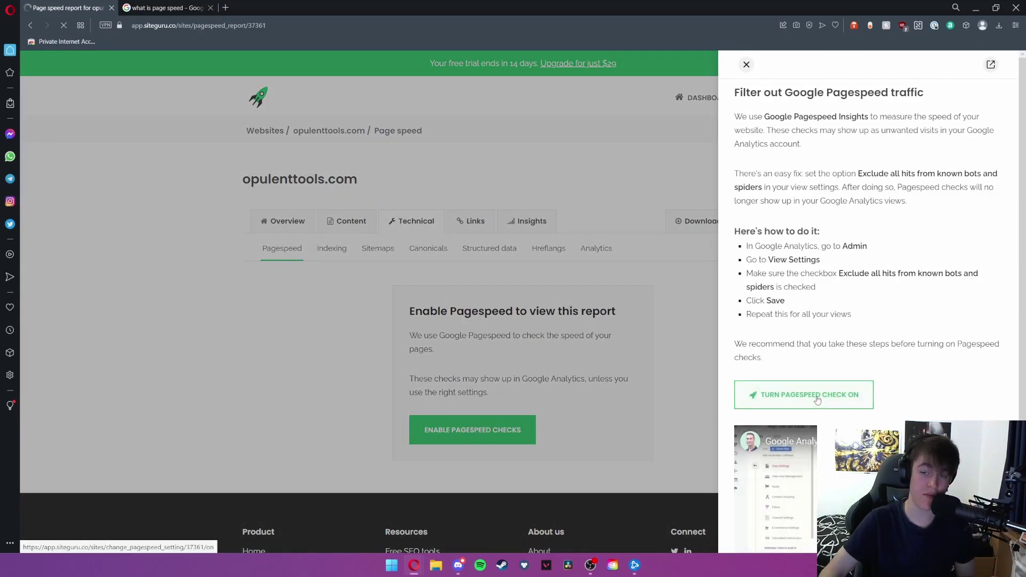
pyautogui.click(817, 399)
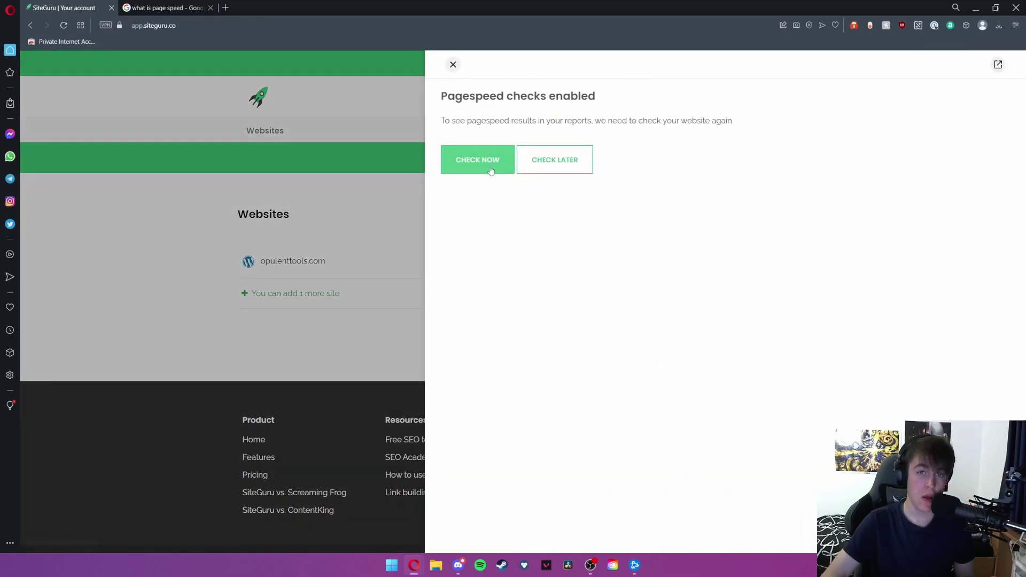
pyautogui.click(483, 170)
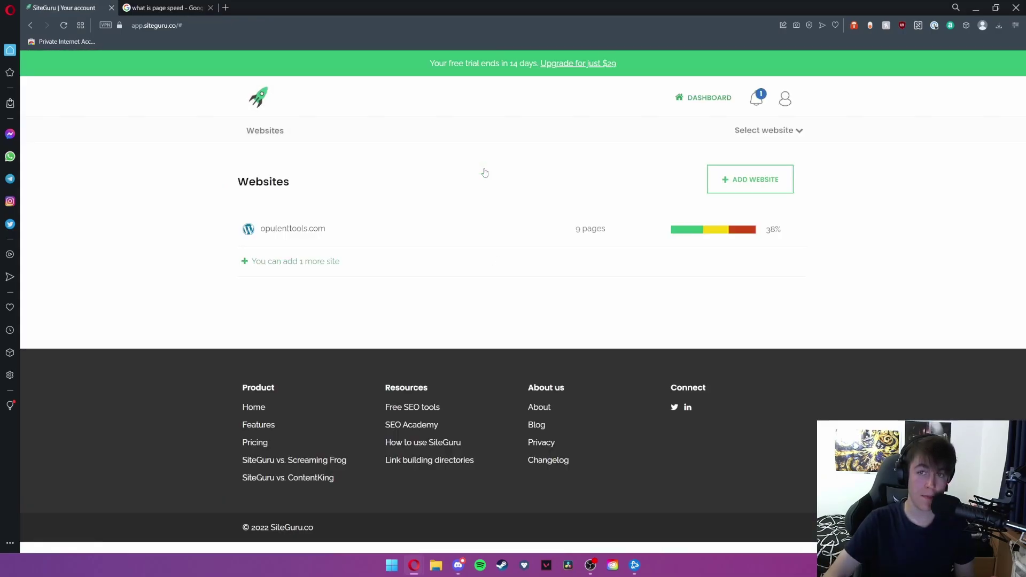
# Reopen the site's Technical > Pagespeed report showing no pages checked, then view Indexability
pyautogui.click(296, 230)
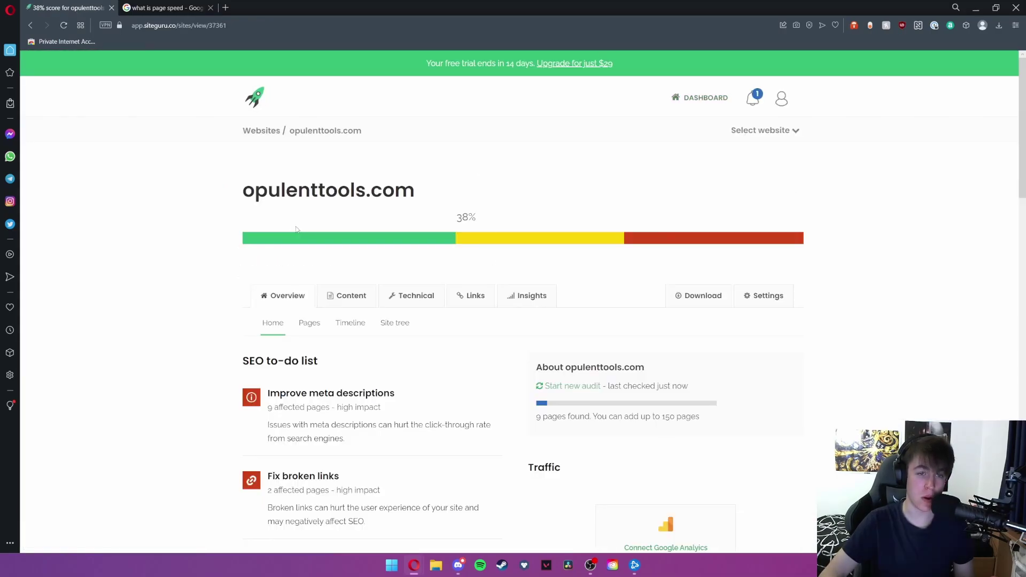
pyautogui.click(401, 297)
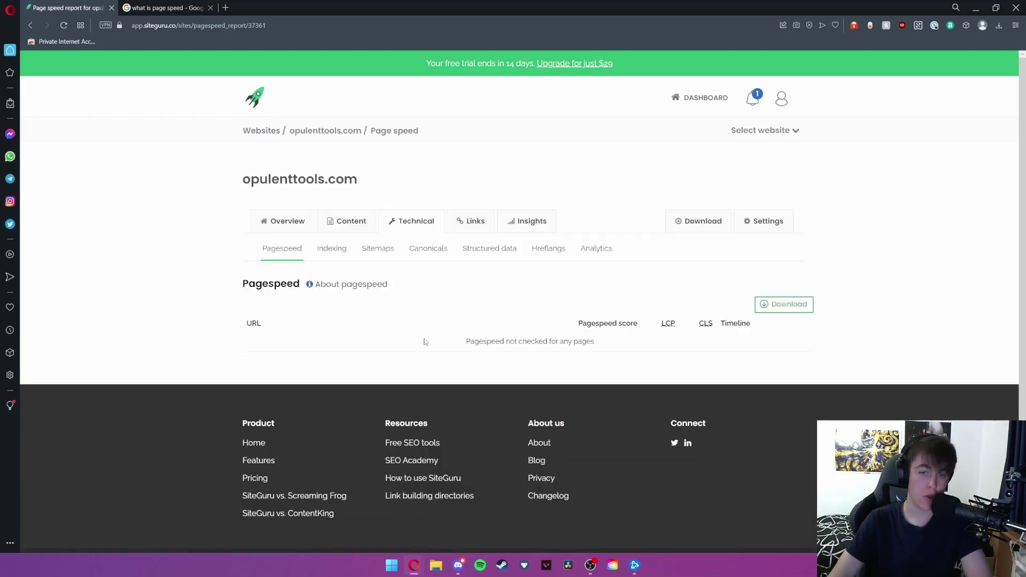
pyautogui.moveTo(447, 344); pyautogui.dragTo(602, 344)
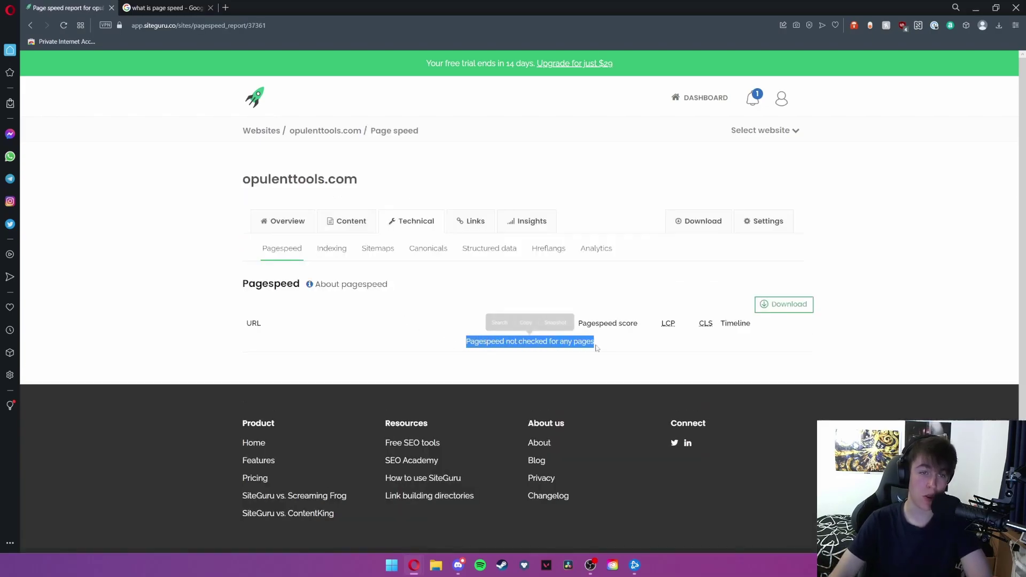
pyautogui.click(341, 319)
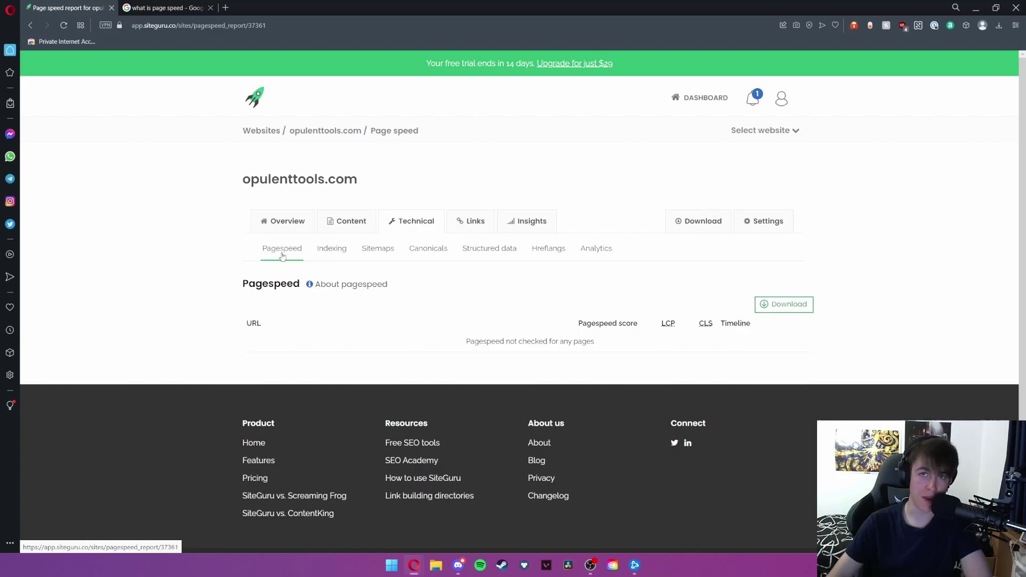
pyautogui.click(332, 249)
# Select the list of indexable pages in the Indexability report, then navigate back
pyautogui.scroll(-3, 321, 267)
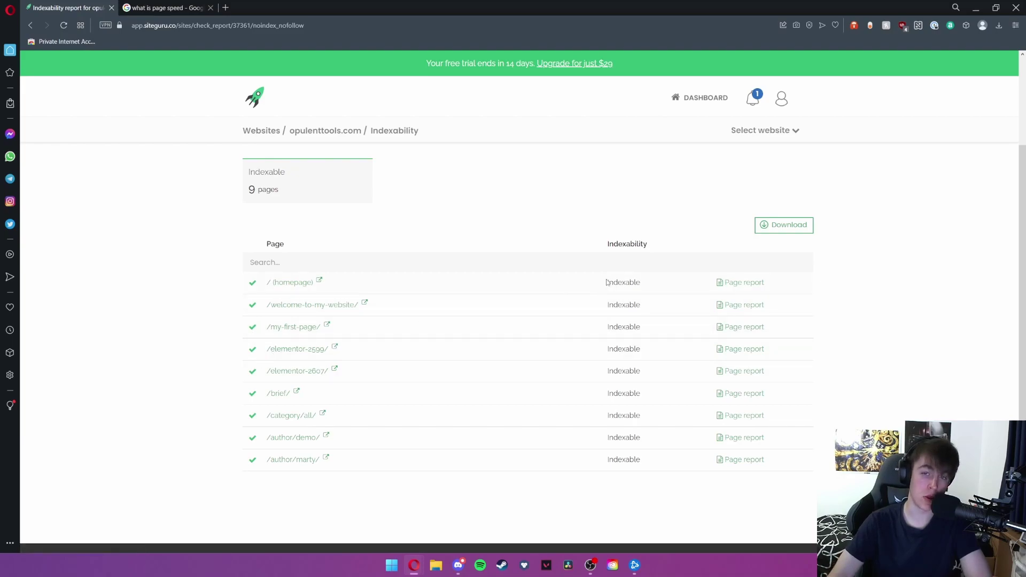
pyautogui.moveTo(606, 283); pyautogui.dragTo(650, 465)
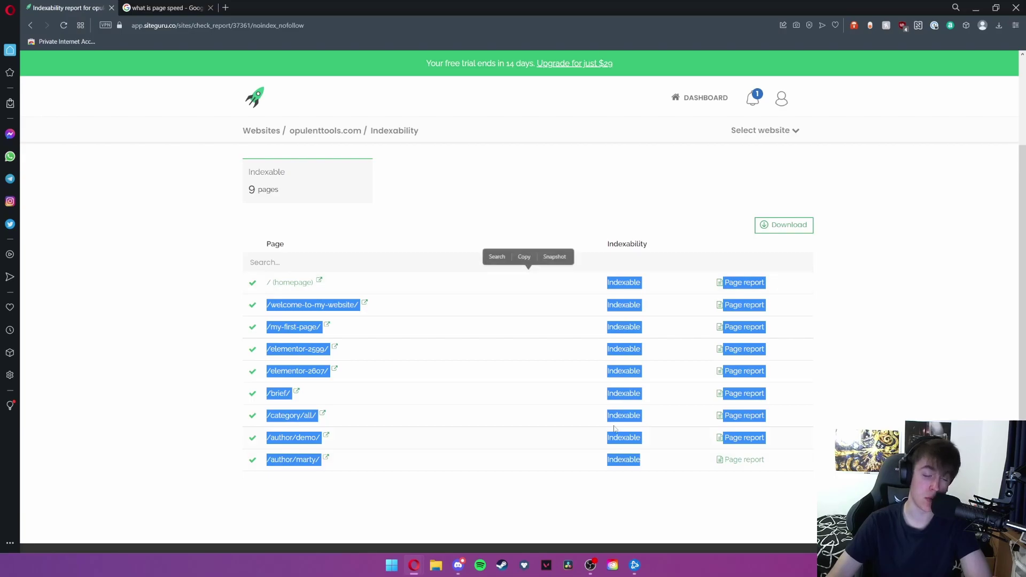
pyautogui.hotkey('alt', 'Left')
pyautogui.scroll(-2, 381, 265)
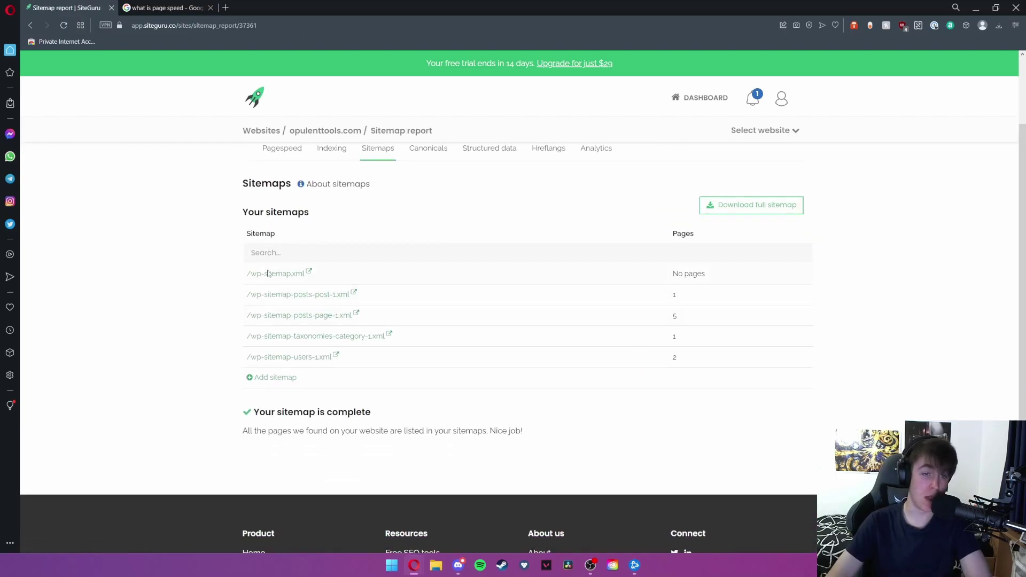
# Highlight the sentence confirming the sitemap is complete in the Sitemap report
pyautogui.moveTo(239, 436); pyautogui.dragTo(533, 439)
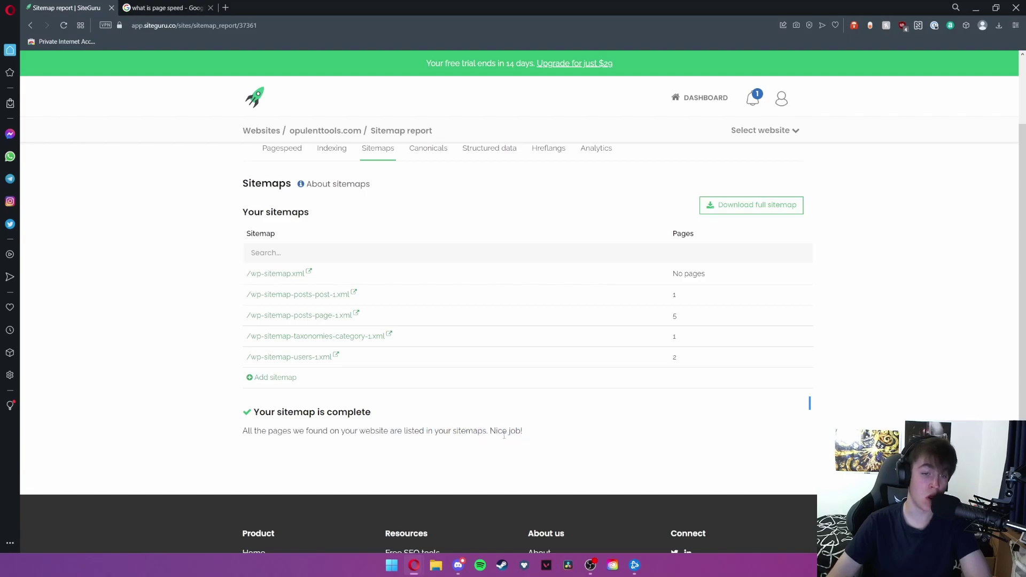
pyautogui.scroll(1, 479, 413)
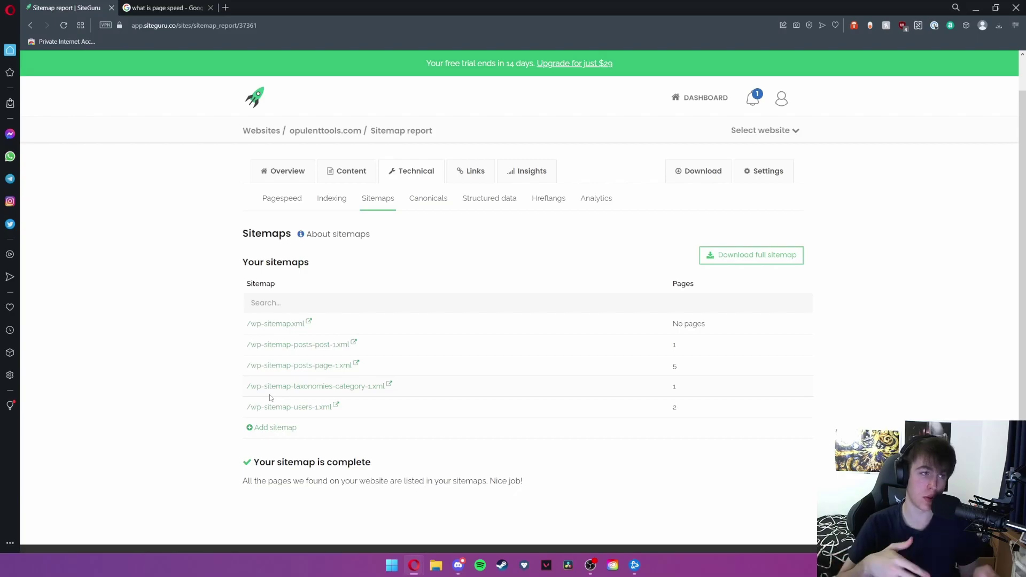
# Open the Canonical URLs report and scroll through its 5 self-referencing pages
pyautogui.click(428, 198)
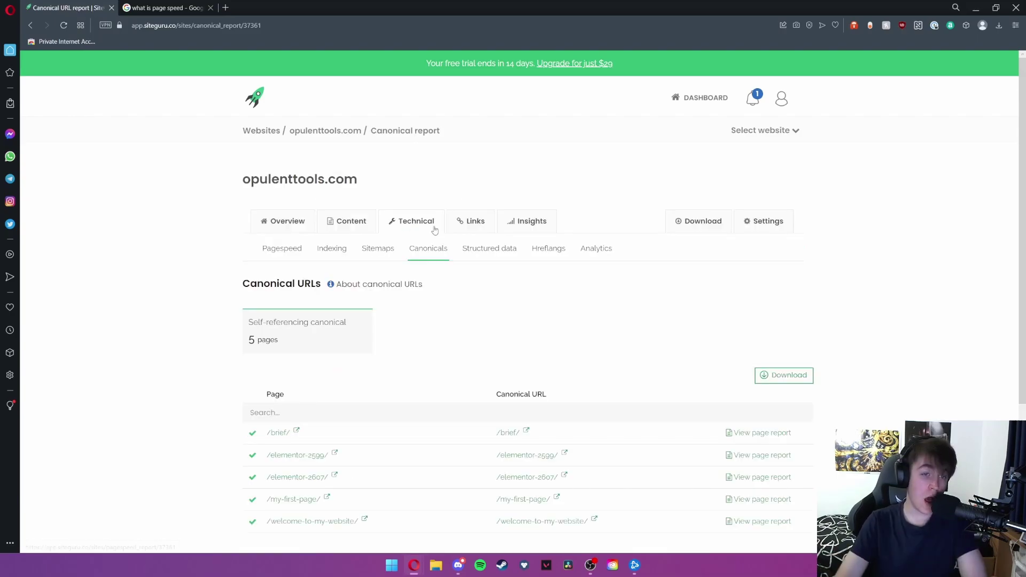
pyautogui.scroll(-3, 390, 281)
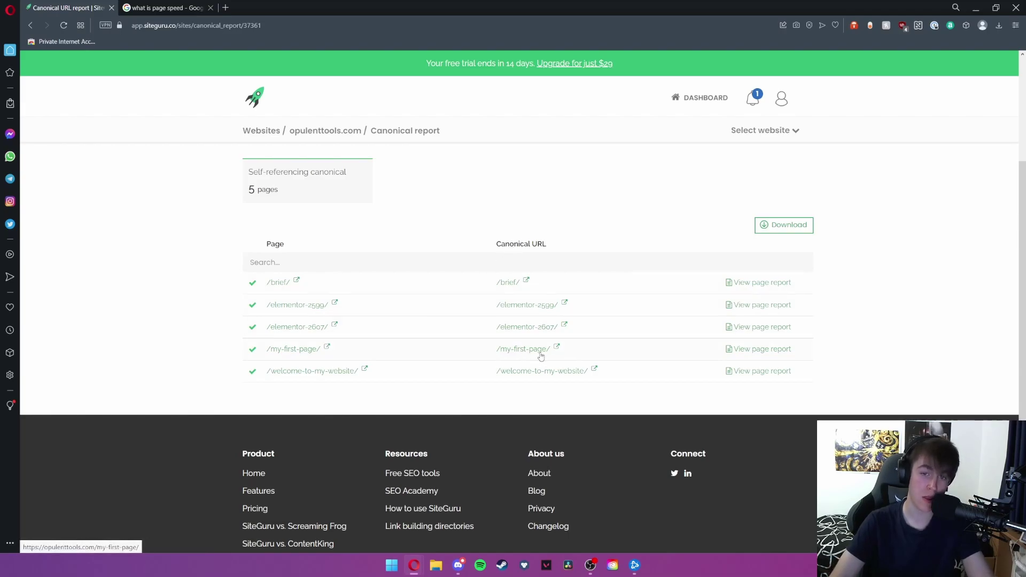
pyautogui.scroll(3, 541, 357)
# Open the Structured data report and highlight the sentence saying no hreflang tags exist
pyautogui.click(475, 252)
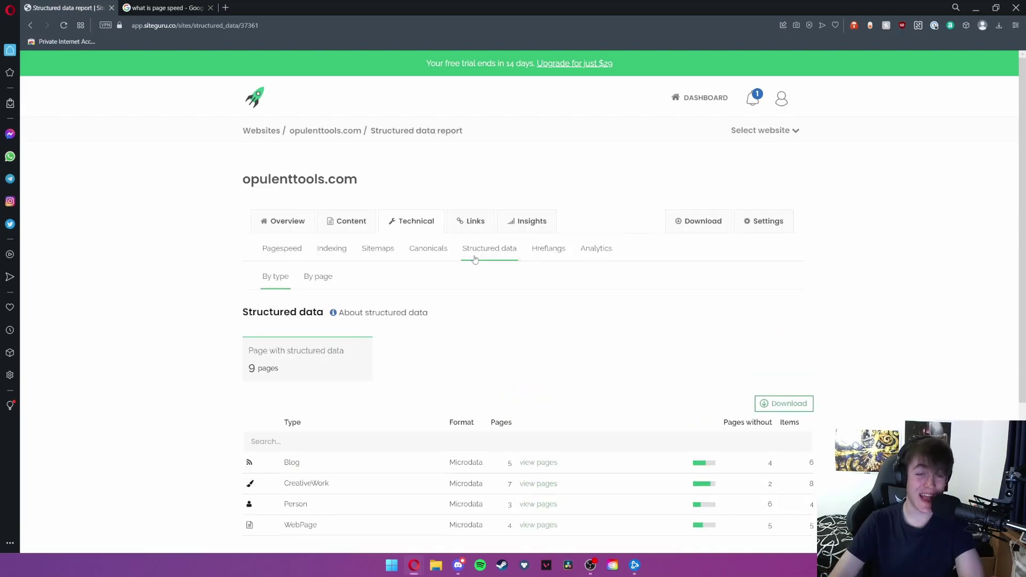
pyautogui.scroll(-3, 453, 261)
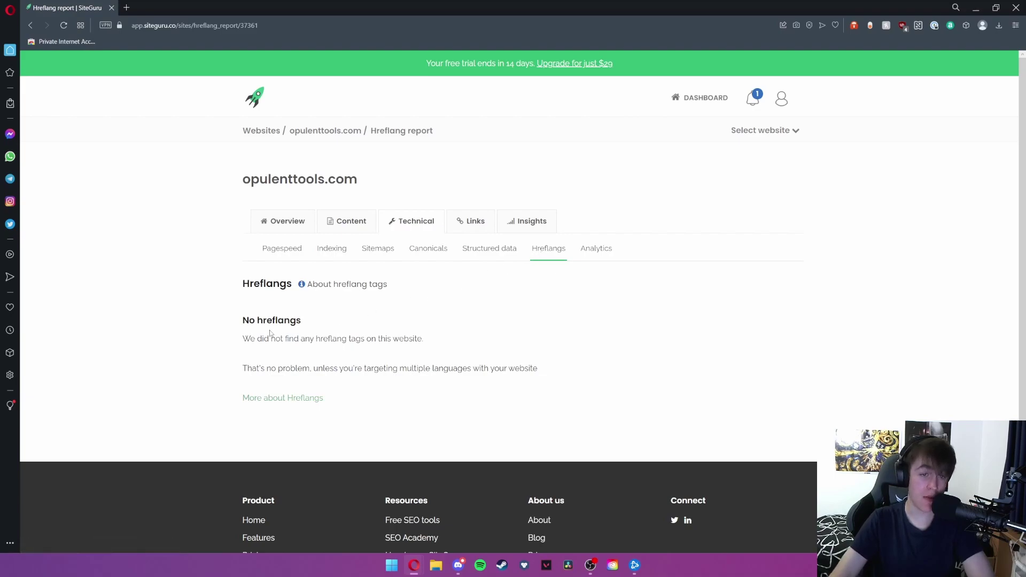
pyautogui.moveTo(239, 343); pyautogui.dragTo(433, 342)
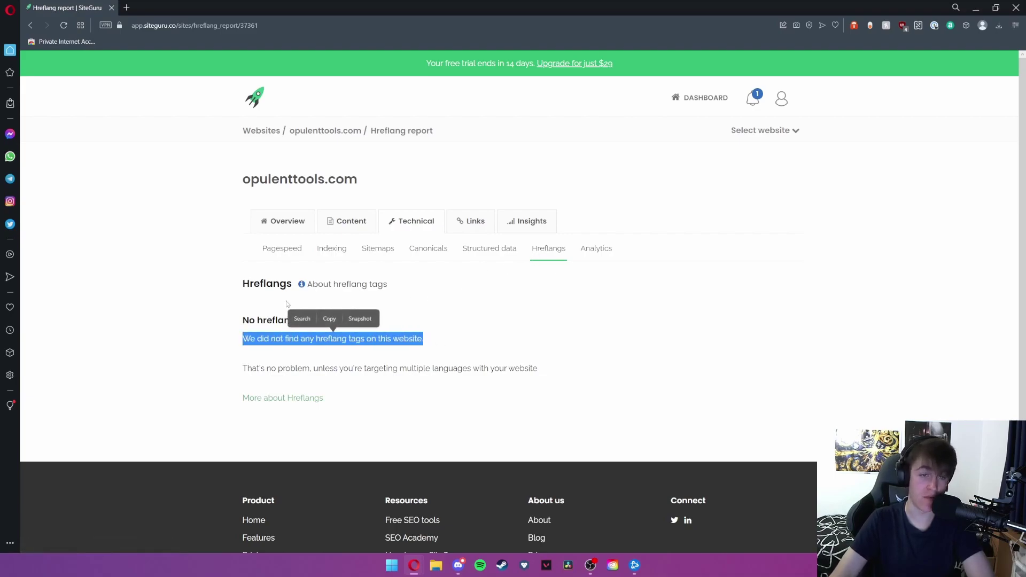
pyautogui.click(451, 363)
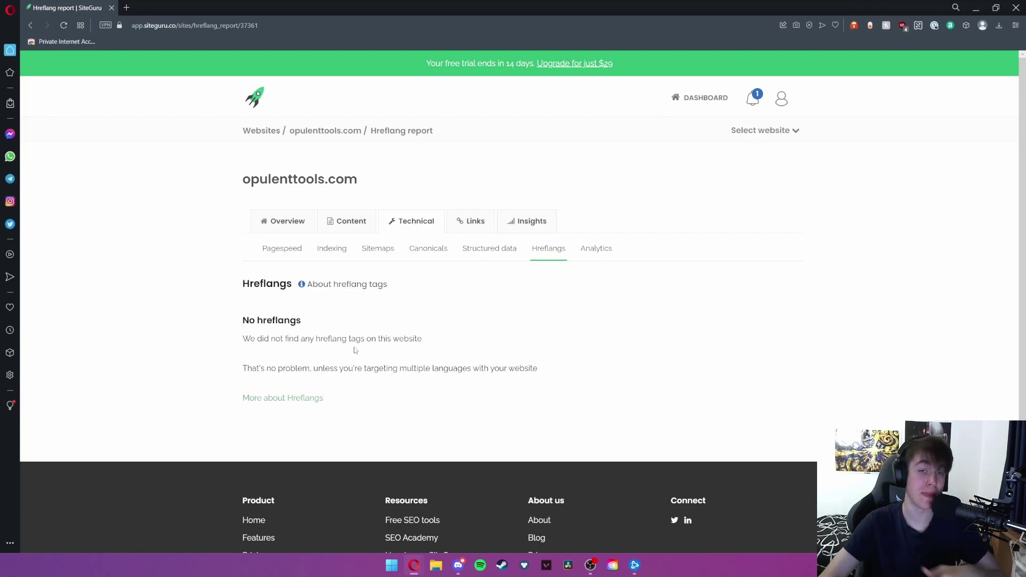
# Open the Analytics report and select its waiting message
pyautogui.click(596, 249)
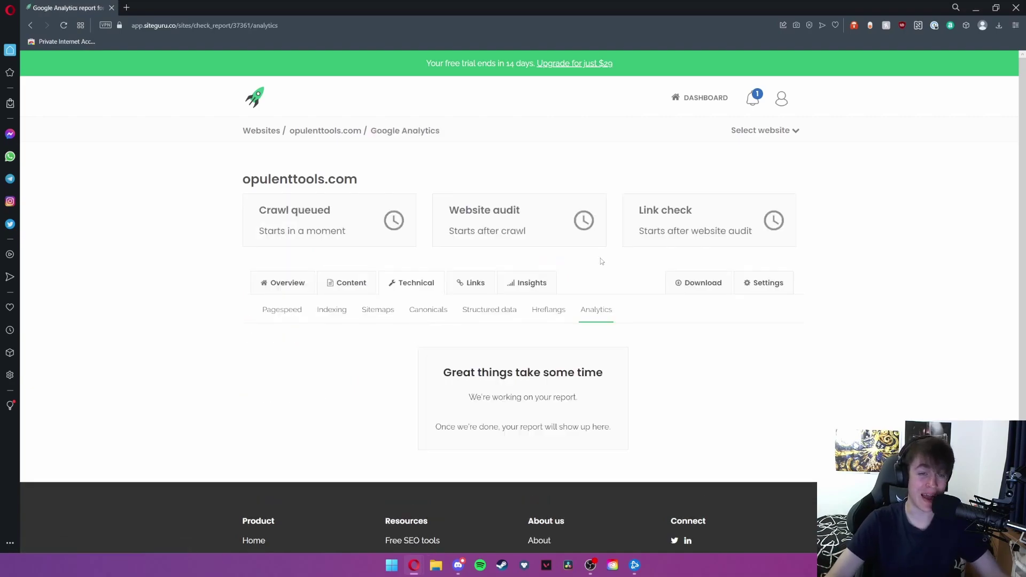
pyautogui.moveTo(461, 327); pyautogui.dragTo(624, 379)
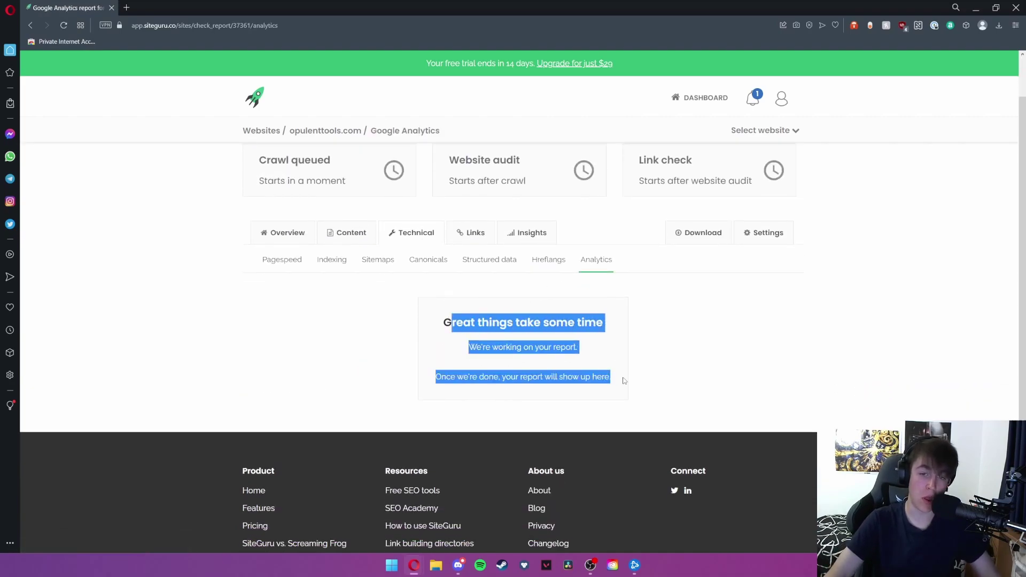
pyautogui.click(558, 350)
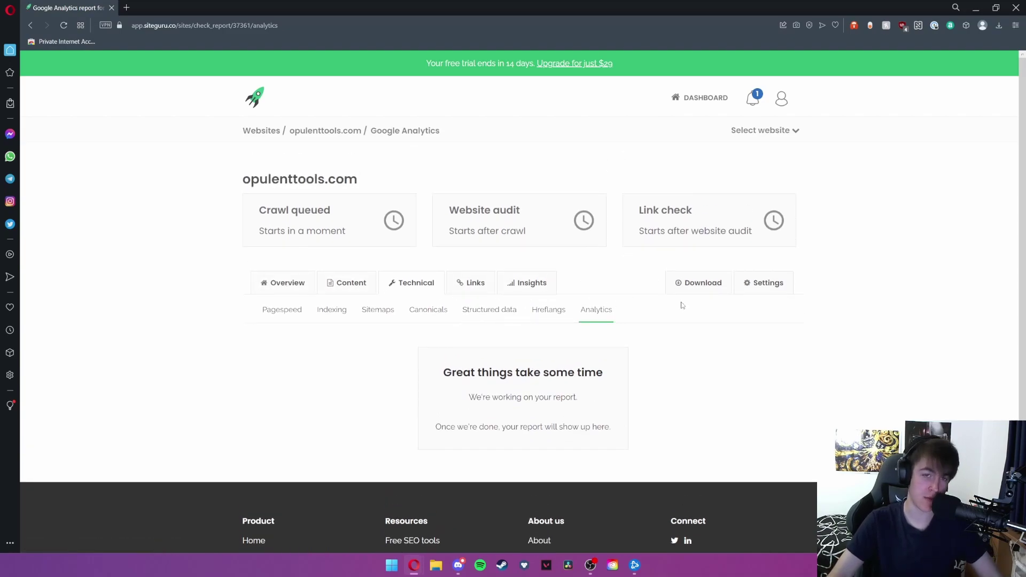
# Browse the Broken links, Internal links and Internal redirects reports under Links
pyautogui.click(470, 282)
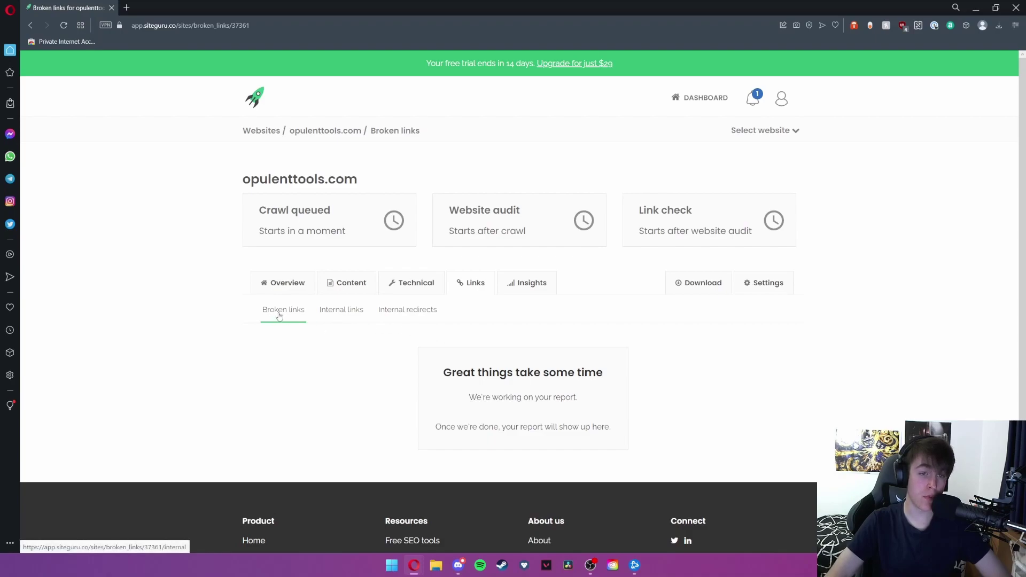
pyautogui.click(411, 316)
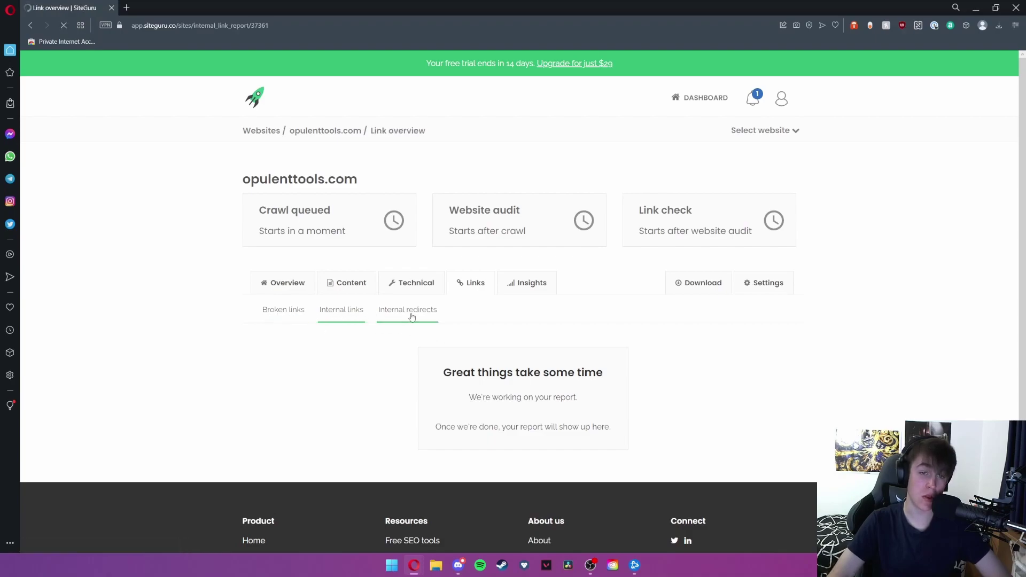
pyautogui.click(286, 319)
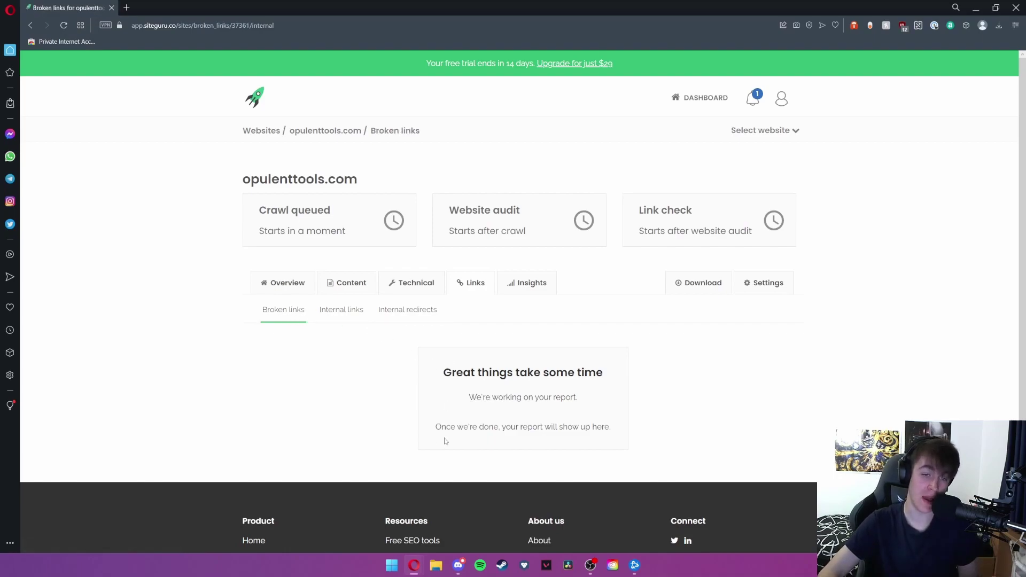
pyautogui.click(350, 319)
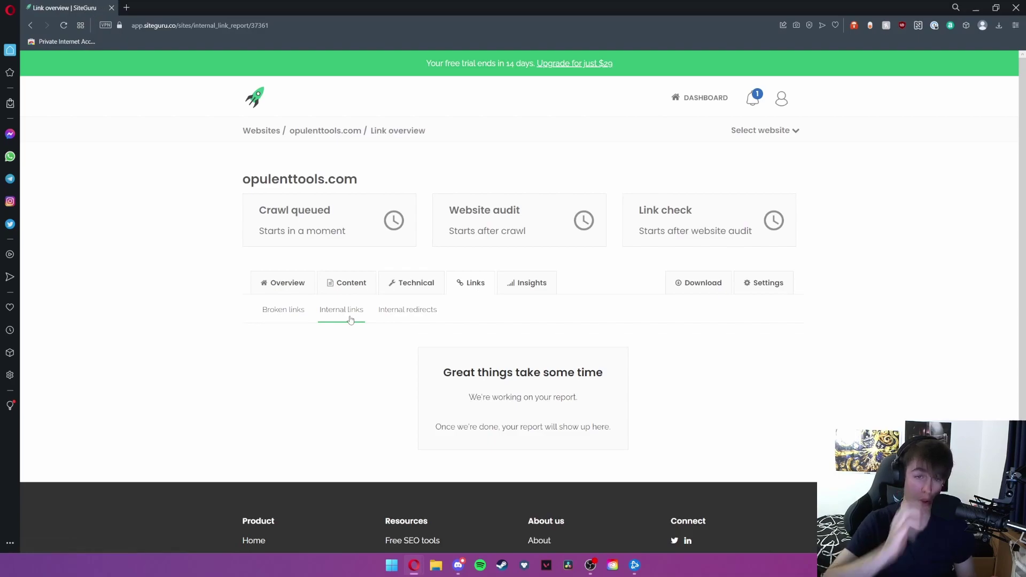
pyautogui.moveTo(443, 372); pyautogui.dragTo(560, 424)
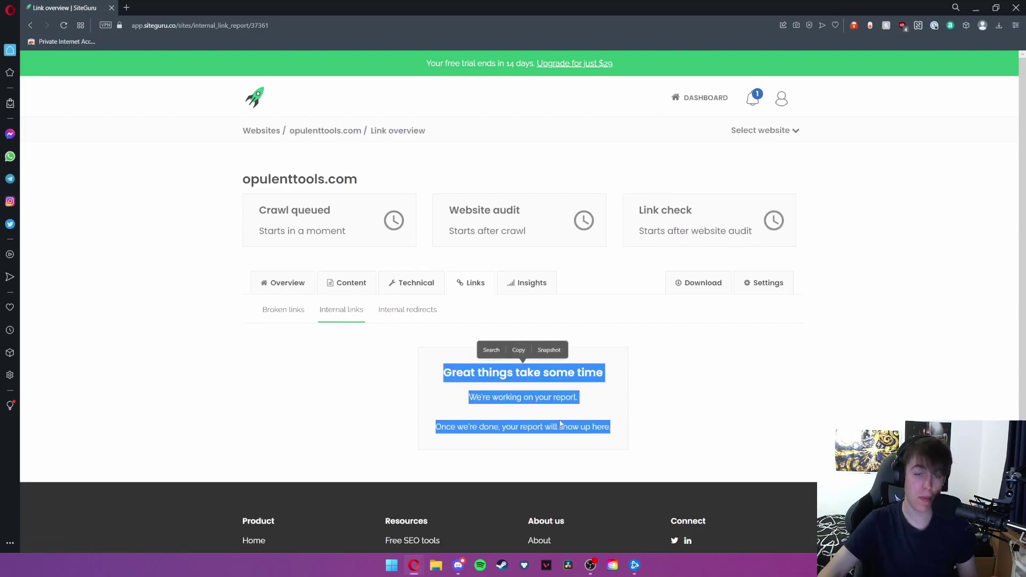
pyautogui.click(560, 425)
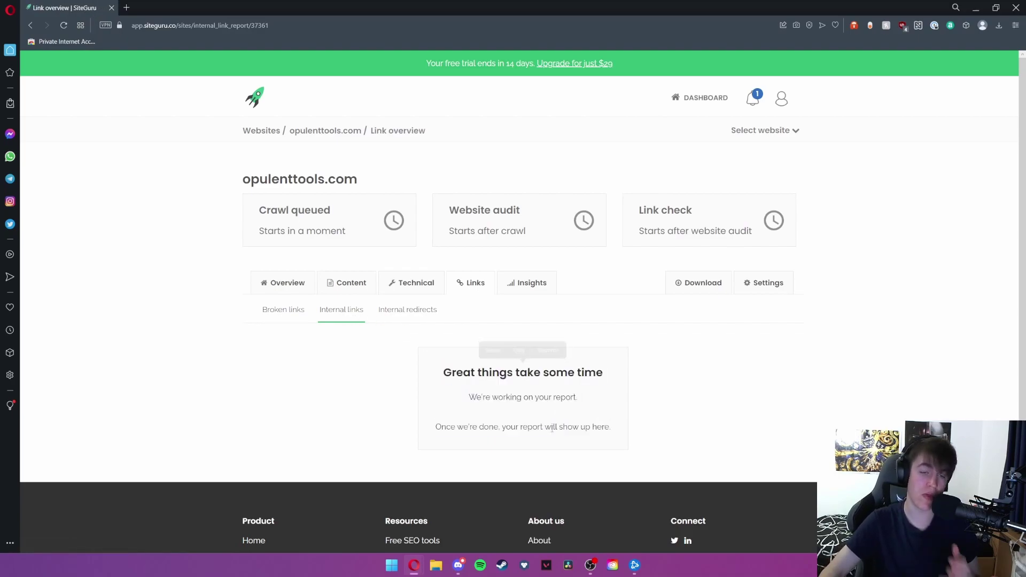
pyautogui.click(405, 309)
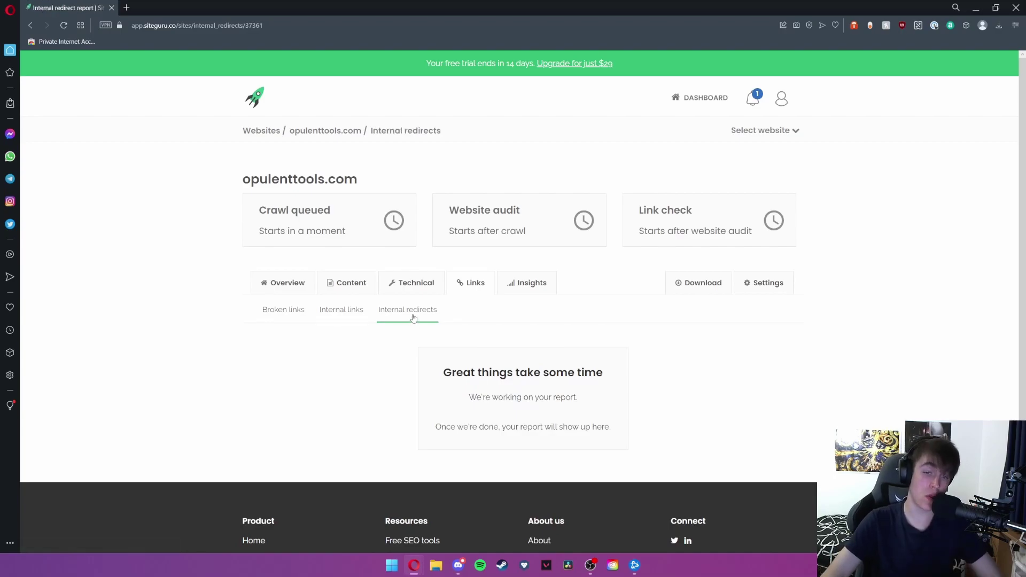
pyautogui.moveTo(439, 362); pyautogui.dragTo(609, 428)
pyautogui.click(518, 282)
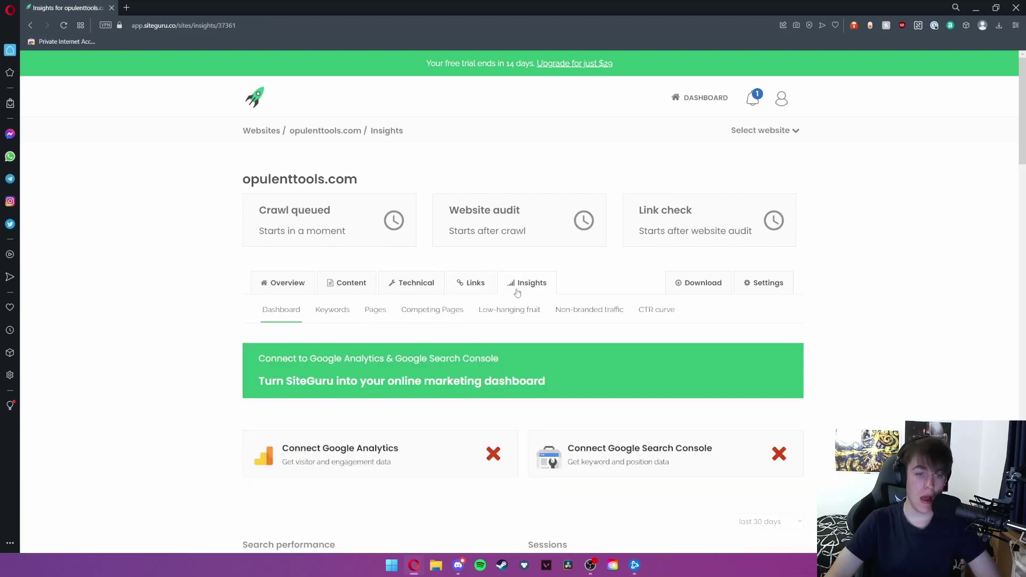
pyautogui.scroll(-3, 517, 291)
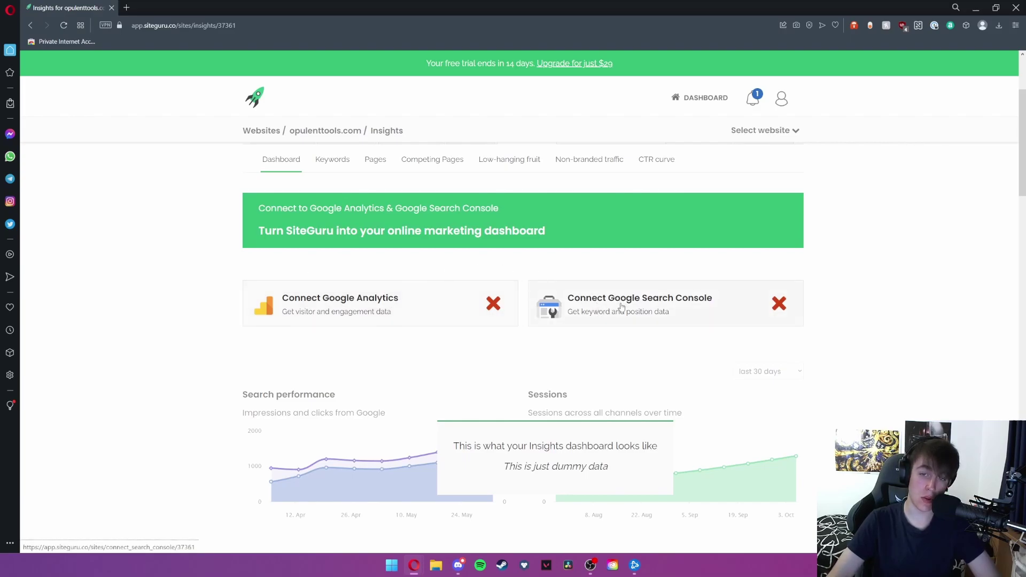
pyautogui.scroll(-3, 538, 311)
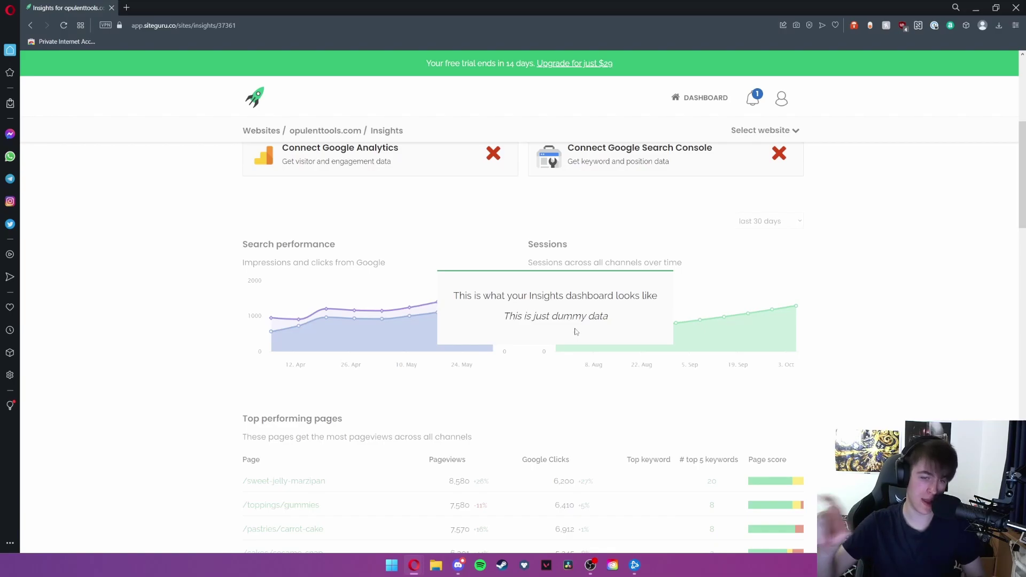
pyautogui.scroll(-5, 282, 211)
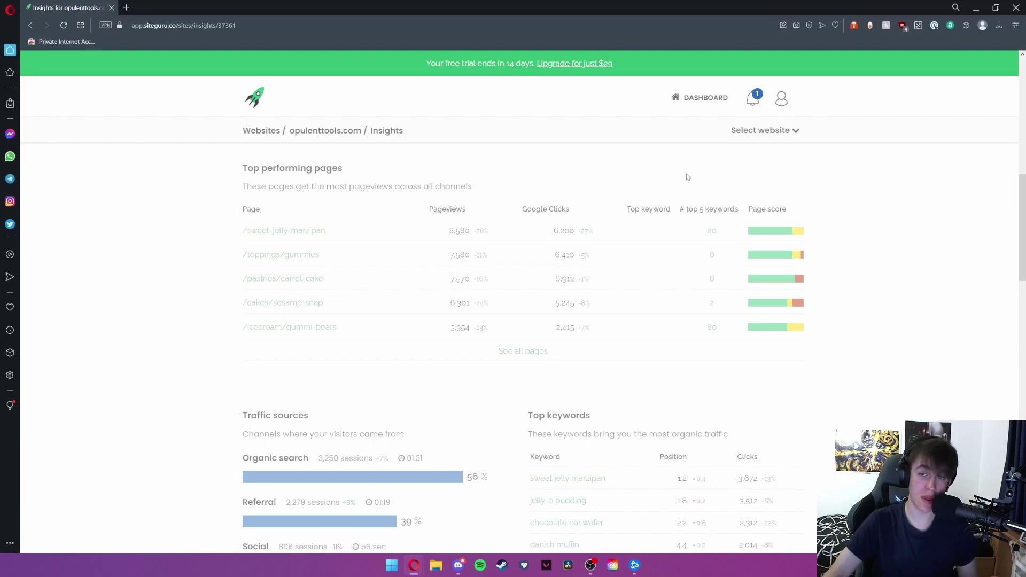
pyautogui.scroll(-3, 273, 265)
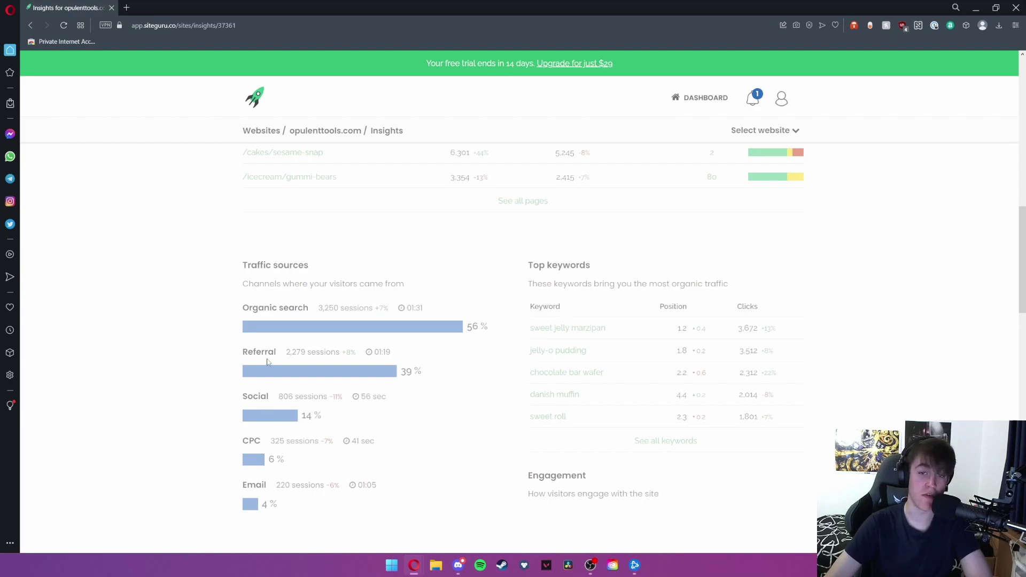
pyautogui.scroll(-3, 604, 271)
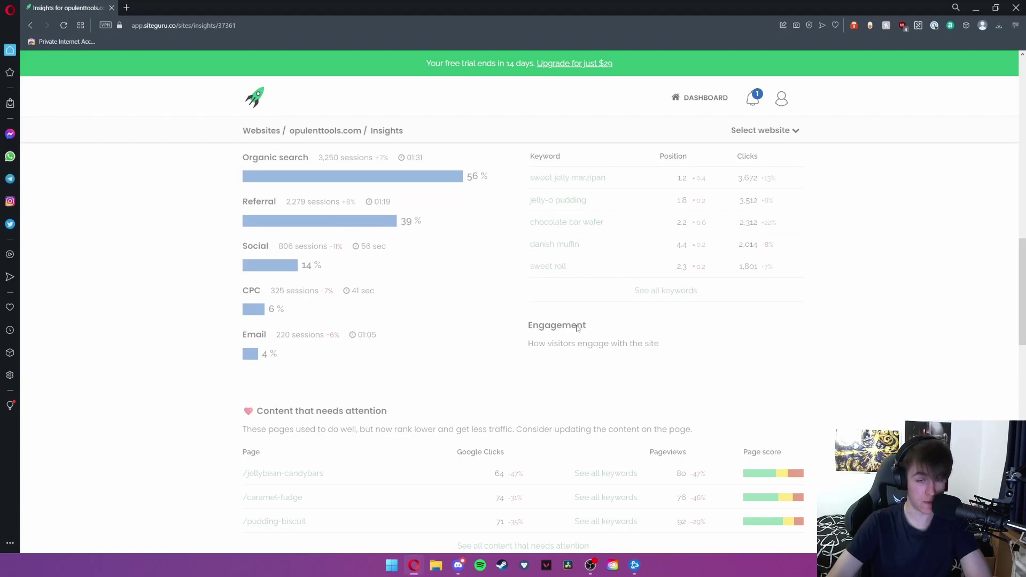
pyautogui.scroll(-3, 577, 328)
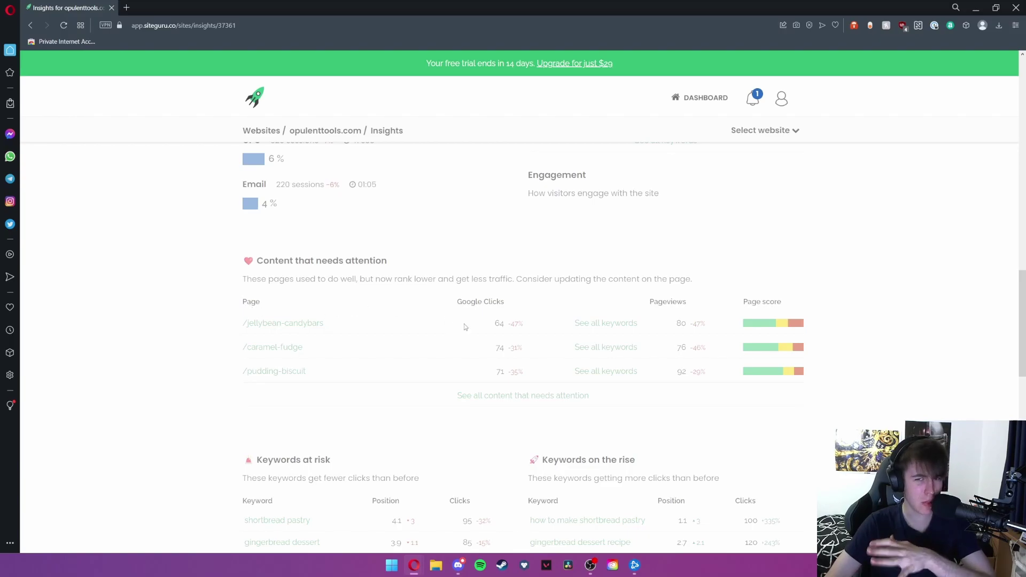
pyautogui.scroll(-4, 237, 347)
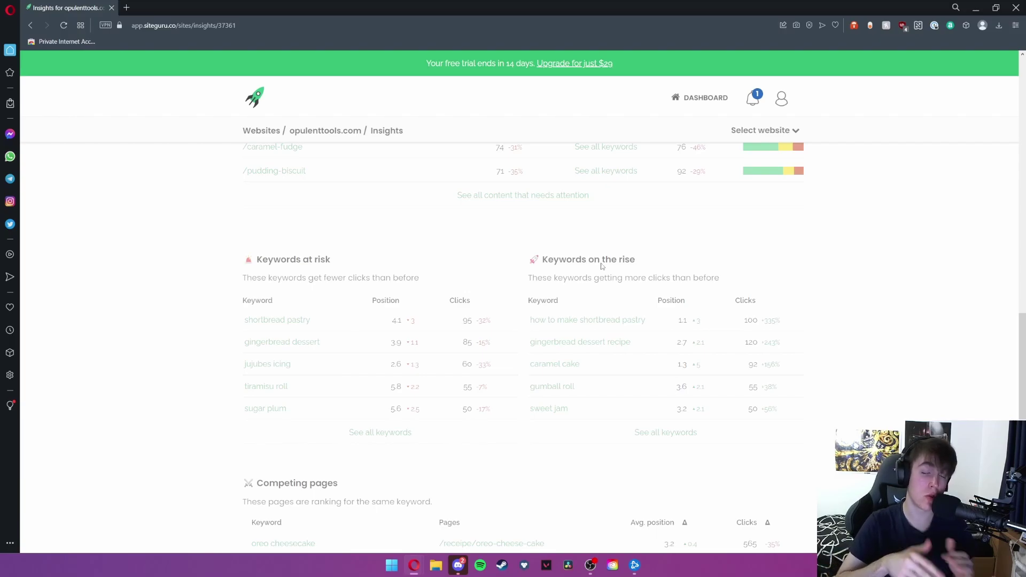
pyautogui.scroll(-5, 270, 322)
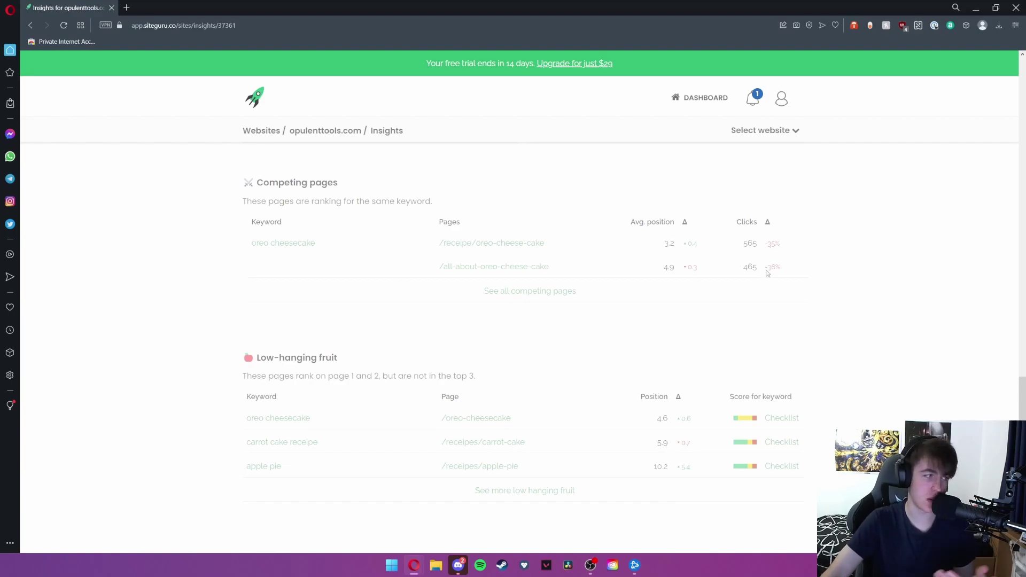
pyautogui.scroll(-3, 251, 213)
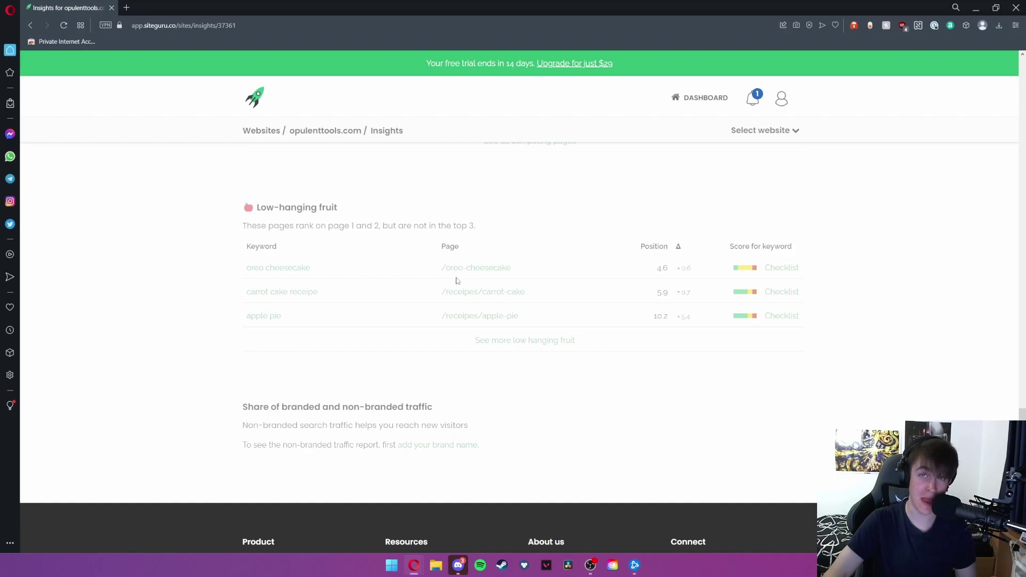
pyautogui.scroll(15, 451, 277)
pyautogui.scroll(-10, 270, 299)
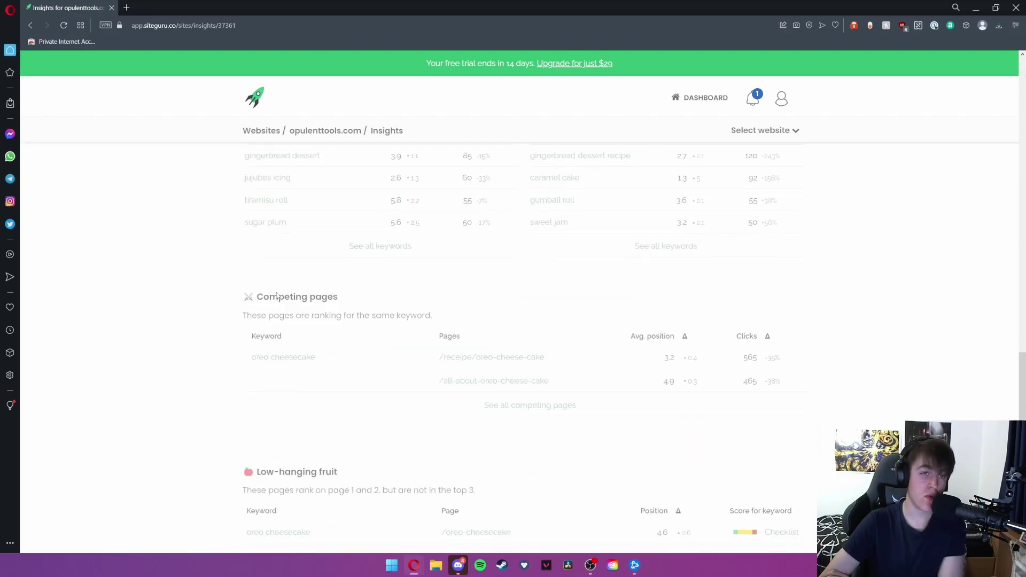
pyautogui.scroll(12, 281, 296)
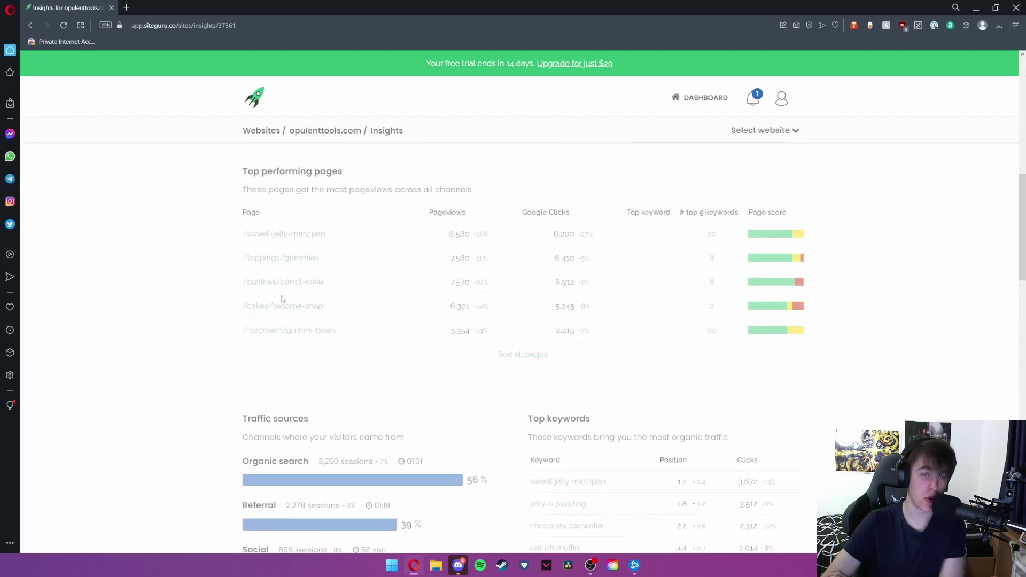
pyautogui.scroll(10, 281, 296)
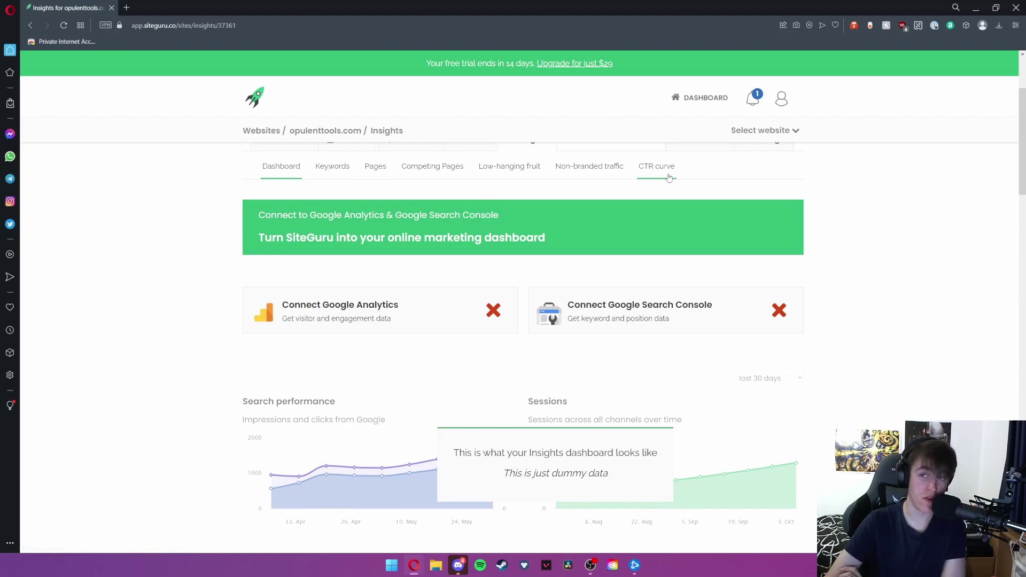
# Check notifications, then open Whitelabel settings from the profile menu and select the Company name field
pyautogui.click(753, 100)
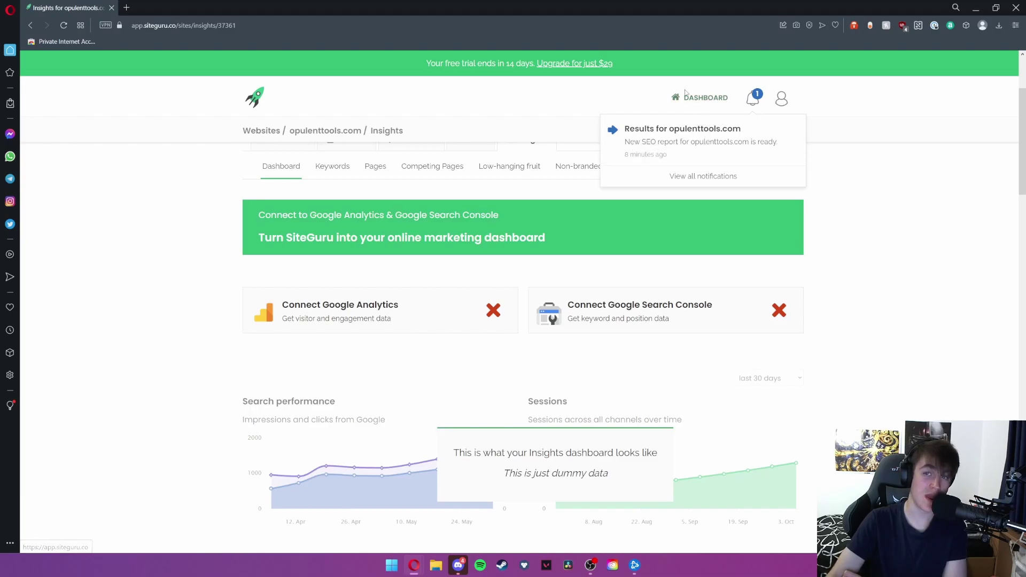
pyautogui.click(781, 99)
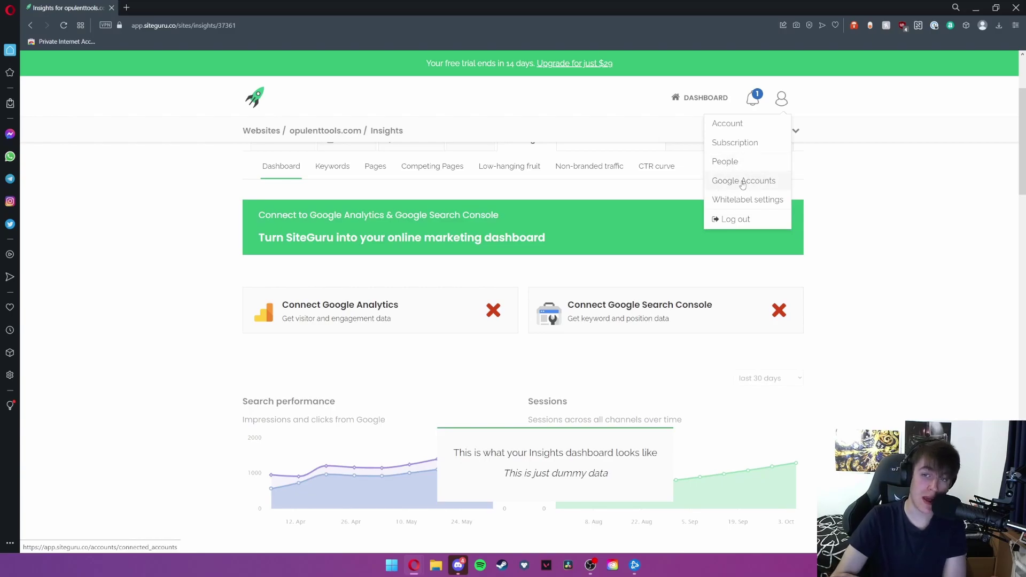
pyautogui.click(764, 203)
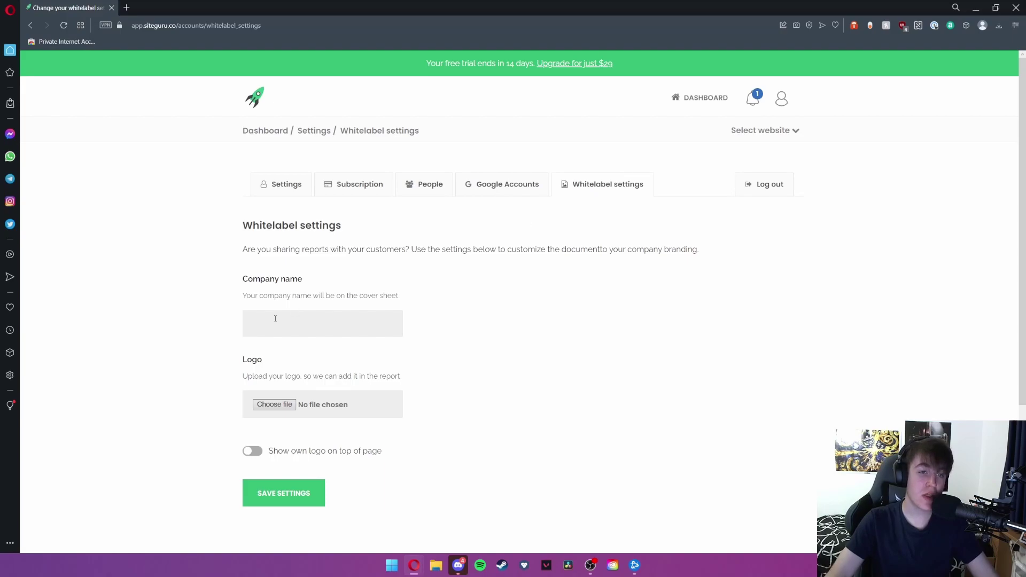
pyautogui.click(276, 319)
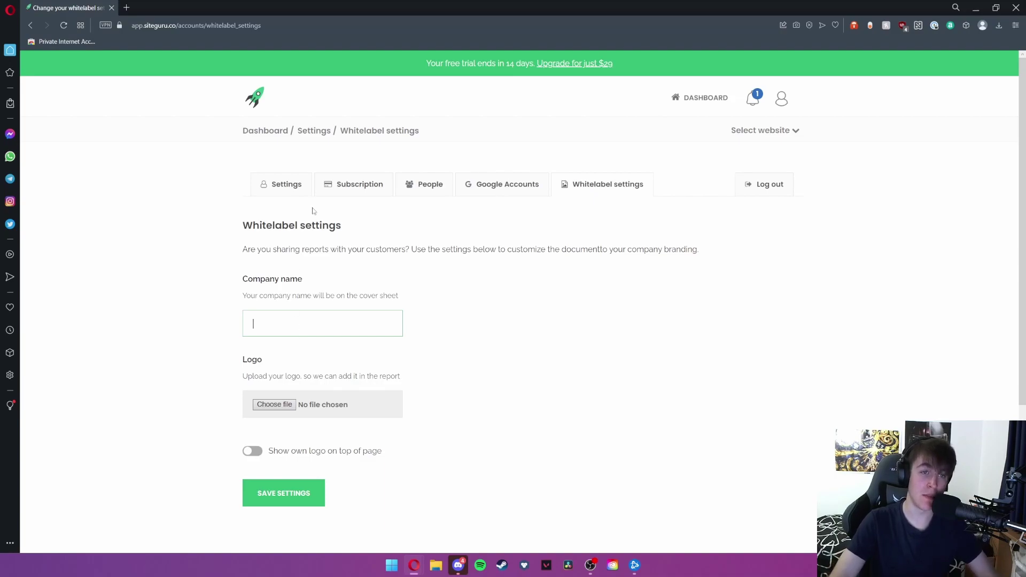
# Open the Settings tab and scroll through Account settings and Email preferences
pyautogui.click(278, 192)
pyautogui.scroll(-1, 287, 246)
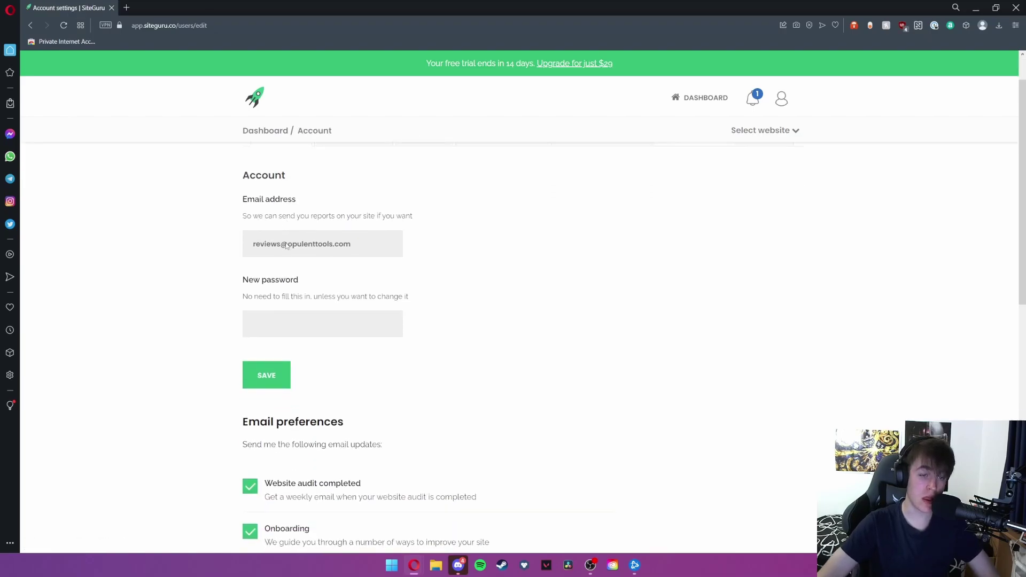
pyautogui.scroll(-9, 277, 237)
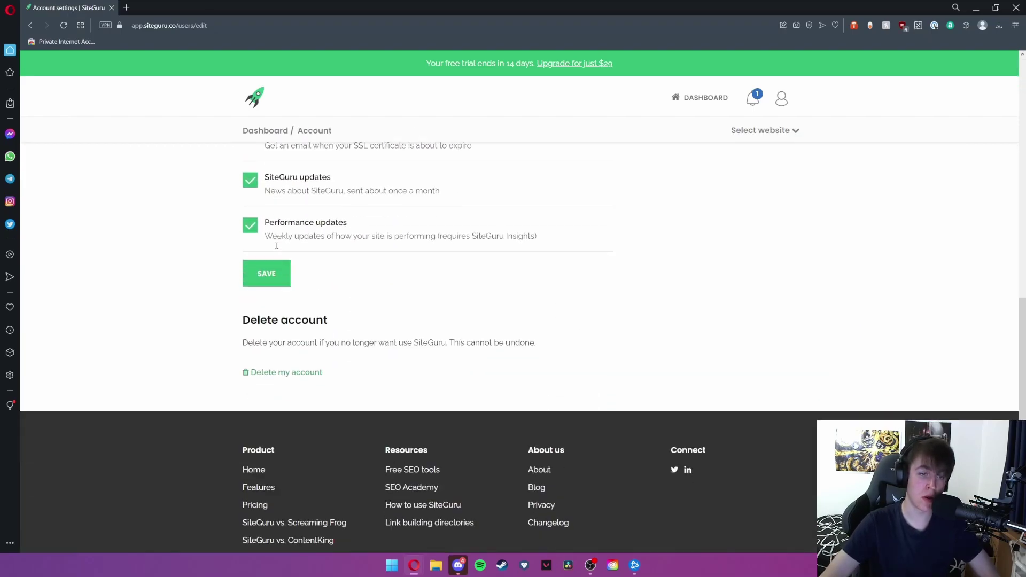
pyautogui.scroll(5, 276, 245)
pyautogui.scroll(-1, 276, 246)
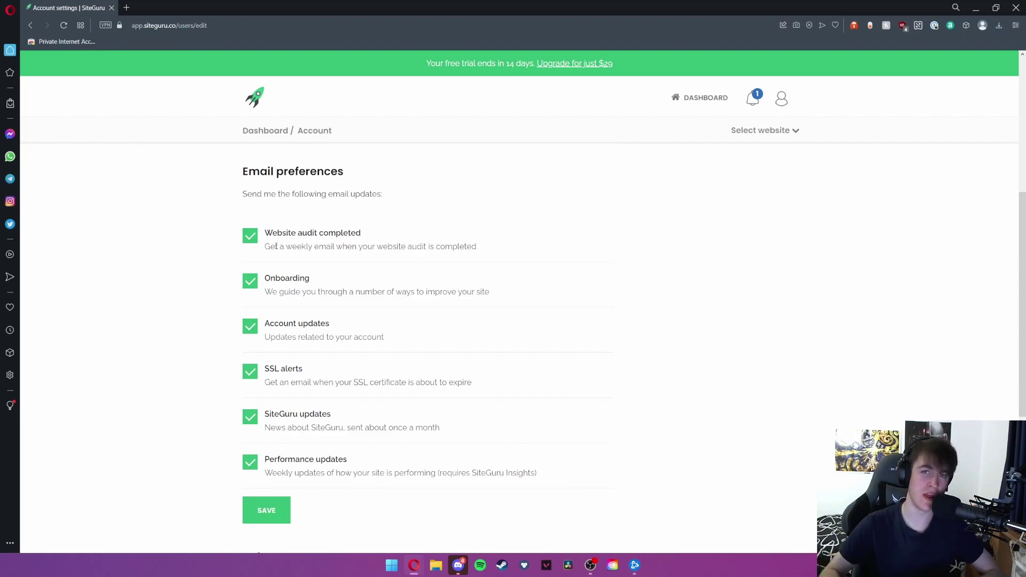
pyautogui.scroll(4, 276, 246)
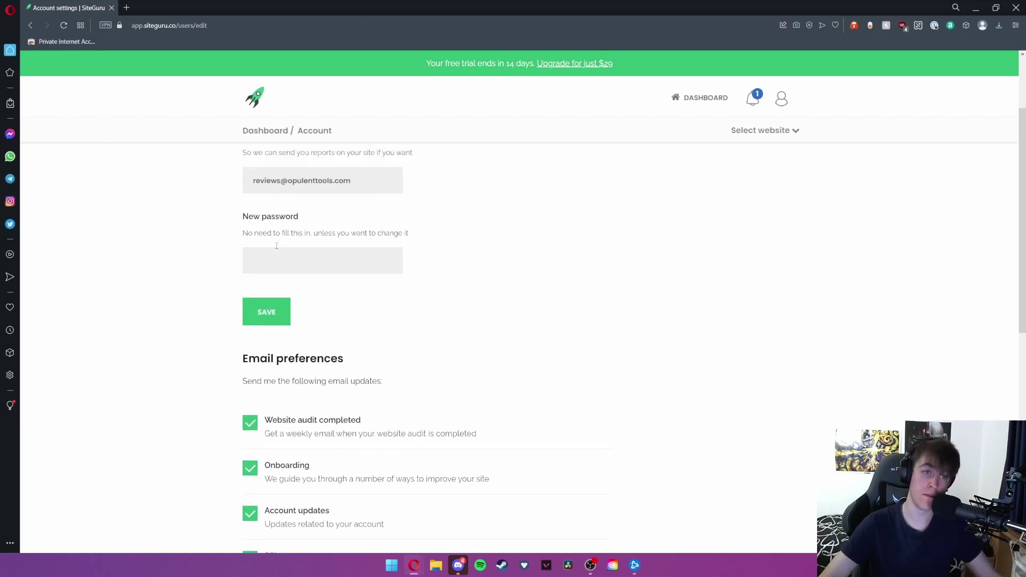
# Go back to the Websites dashboard listing opulenttools.com with its crawl queued
pyautogui.hotkey('alt', 'Left')
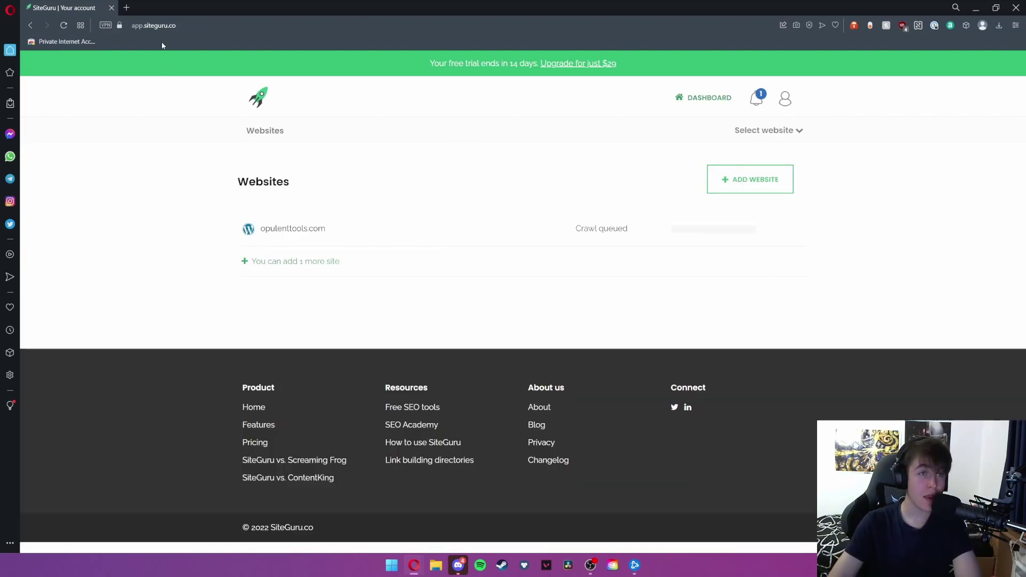